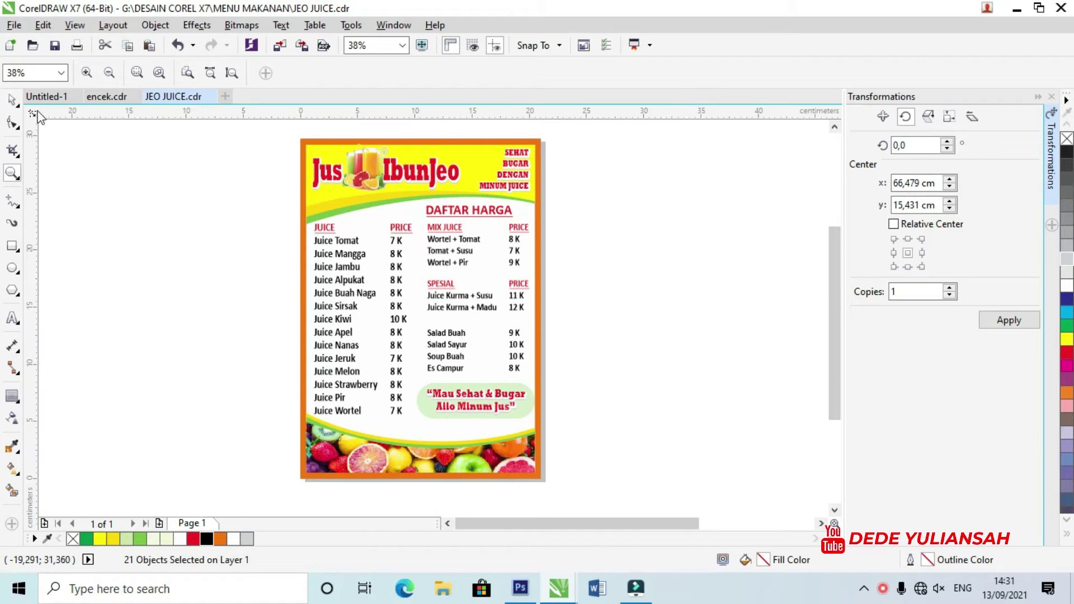
Step: Select the finished menu and move it off the page to the left
{"action": "left_click", "coordinate": [12, 102]}
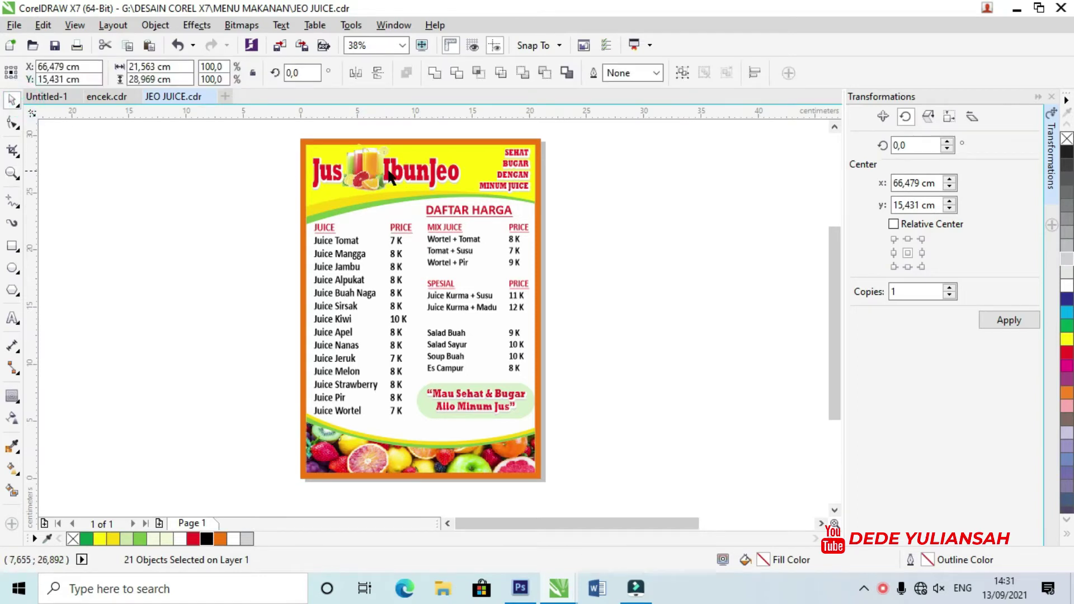
{"action": "scroll", "coordinate": [390, 177], "scroll_direction": "up", "scroll_amount": 2}
{"action": "scroll", "coordinate": [408, 205], "scroll_direction": "down", "scroll_amount": 2}
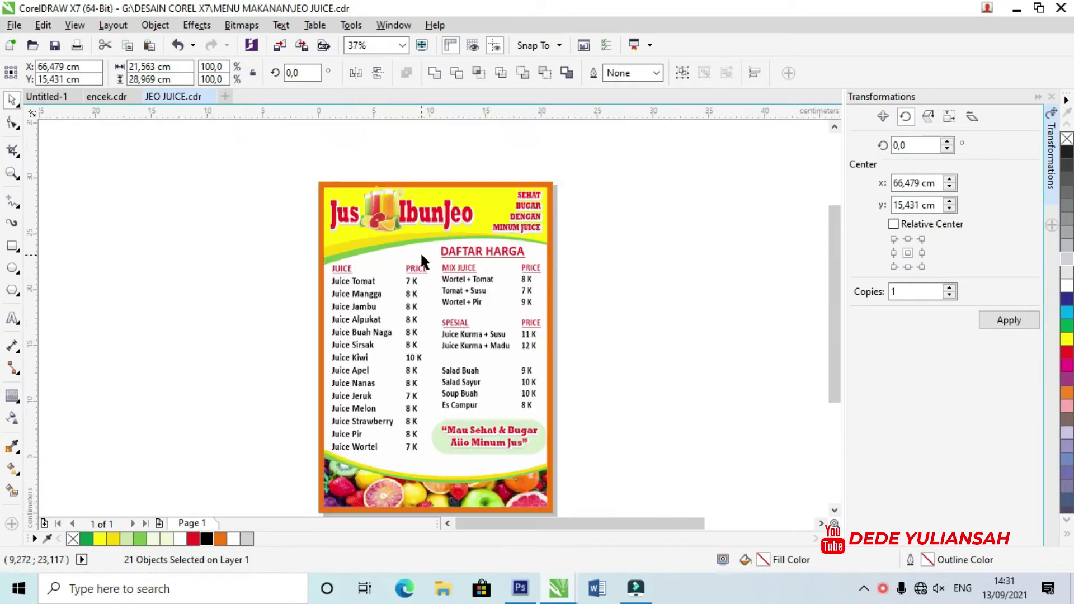
{"action": "scroll", "coordinate": [421, 205], "scroll_direction": "up", "scroll_amount": 2}
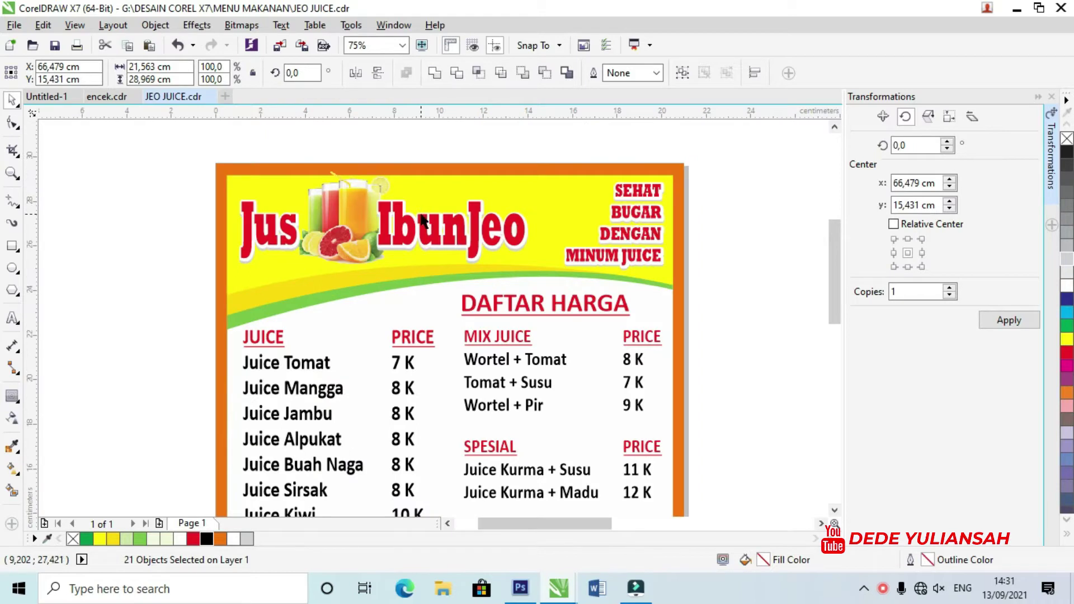
{"action": "scroll", "coordinate": [423, 222], "scroll_direction": "up", "scroll_amount": 2}
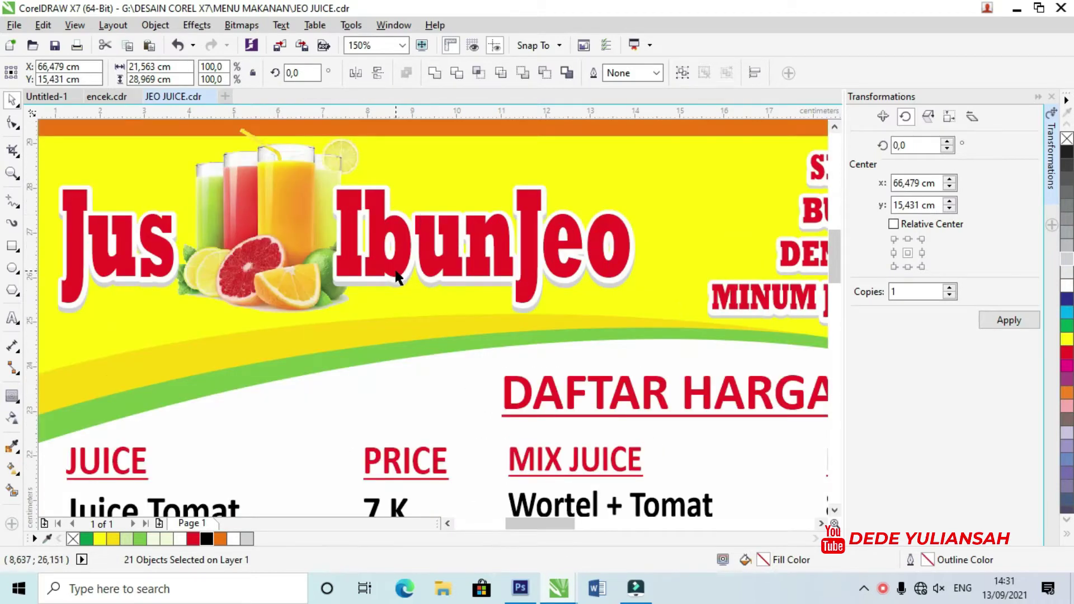
{"action": "scroll", "coordinate": [396, 277], "scroll_direction": "down", "scroll_amount": 2}
{"action": "scroll", "coordinate": [395, 277], "scroll_direction": "down", "scroll_amount": 2}
{"action": "scroll", "coordinate": [397, 219], "scroll_direction": "down", "scroll_amount": 2}
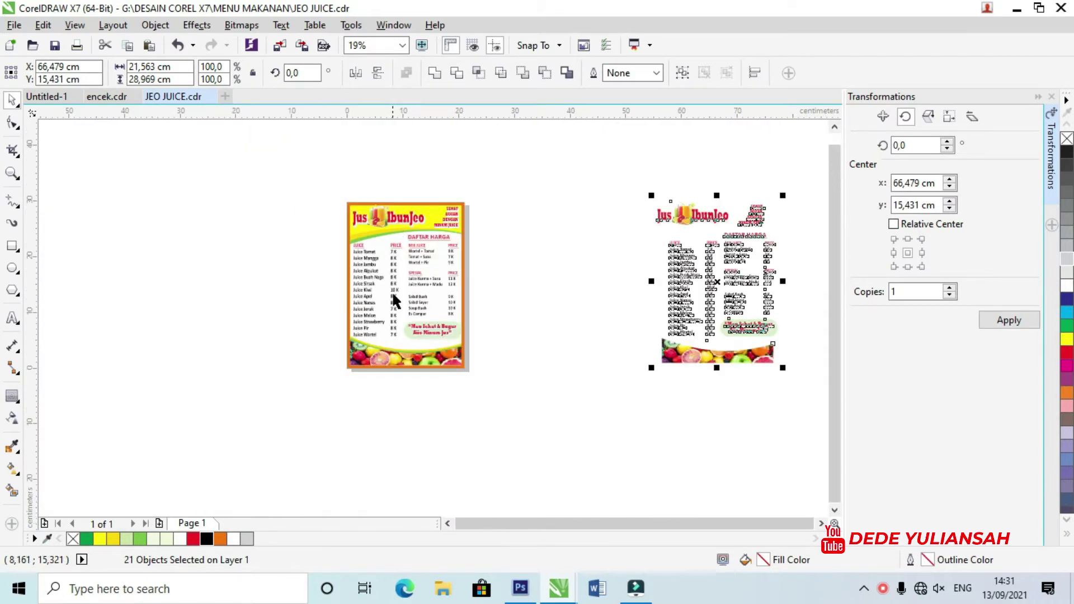
{"action": "scroll", "coordinate": [393, 293], "scroll_direction": "up", "scroll_amount": 2}
{"action": "scroll", "coordinate": [393, 291], "scroll_direction": "up", "scroll_amount": 2}
{"action": "scroll", "coordinate": [393, 290], "scroll_direction": "up", "scroll_amount": 2}
{"action": "scroll", "coordinate": [392, 286], "scroll_direction": "down", "scroll_amount": 4}
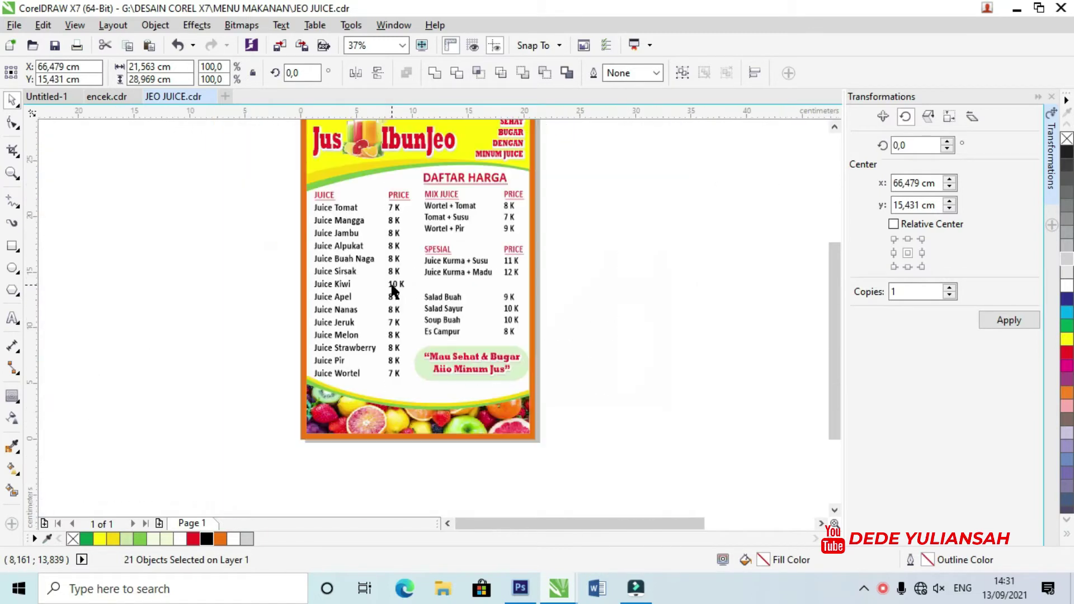
{"action": "scroll", "coordinate": [394, 243], "scroll_direction": "down", "scroll_amount": 2}
{"action": "scroll", "coordinate": [388, 196], "scroll_direction": "up", "scroll_amount": 2}
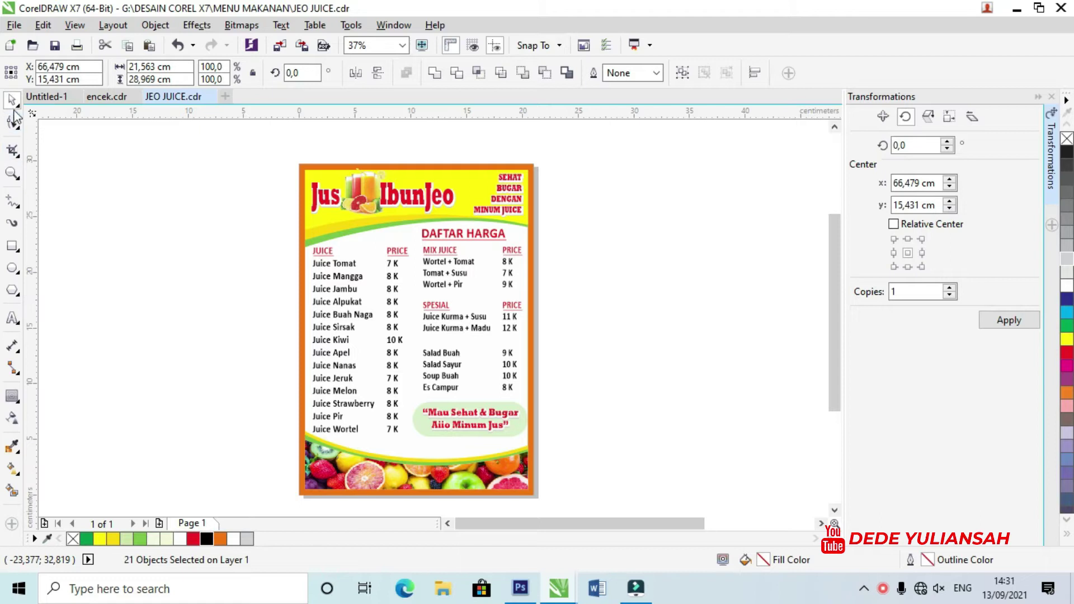
{"action": "left_click_drag", "start_coordinate": [264, 143], "coordinate": [540, 501]}
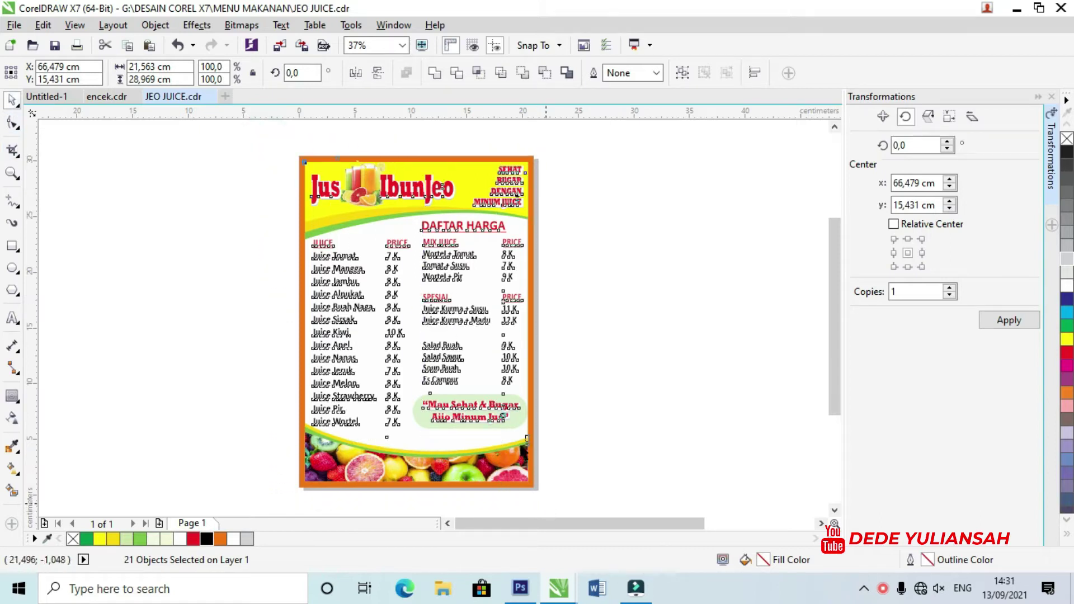
{"action": "key", "text": "c"}
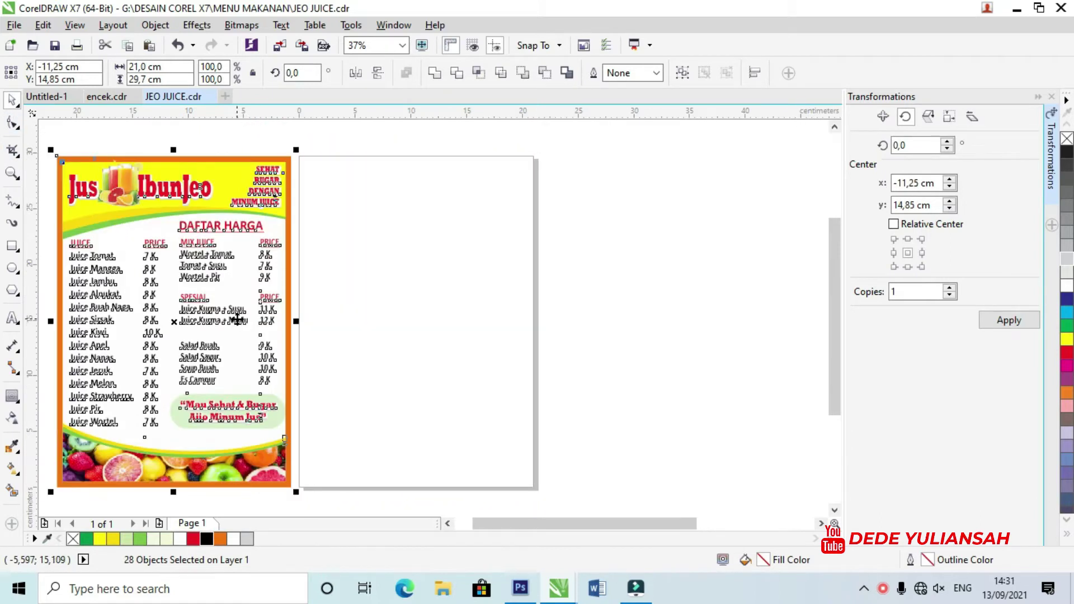
{"action": "left_click", "coordinate": [353, 243]}
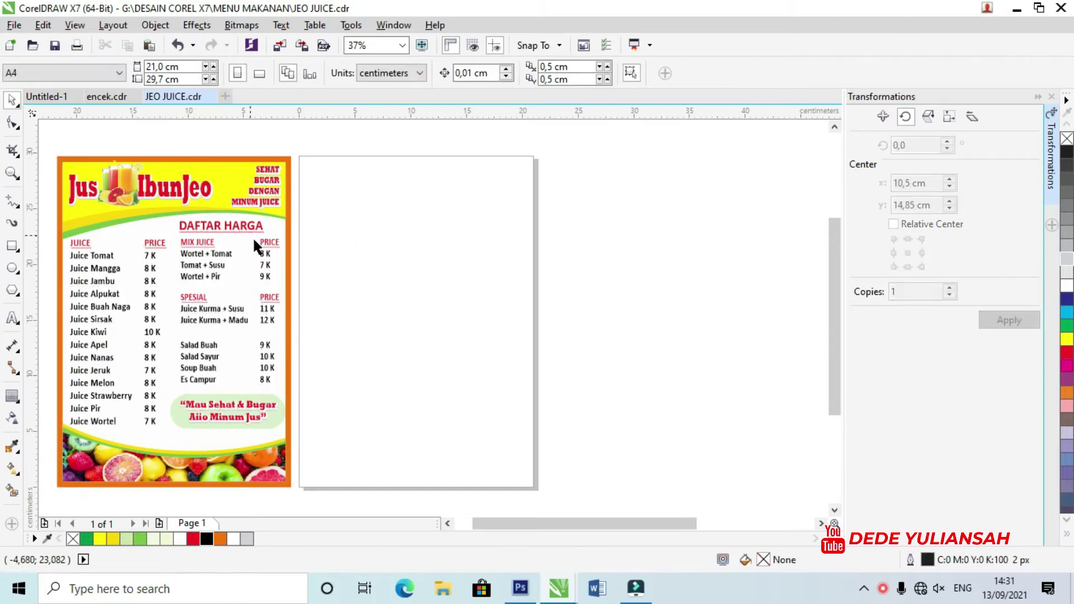
{"action": "left_click", "coordinate": [283, 271]}
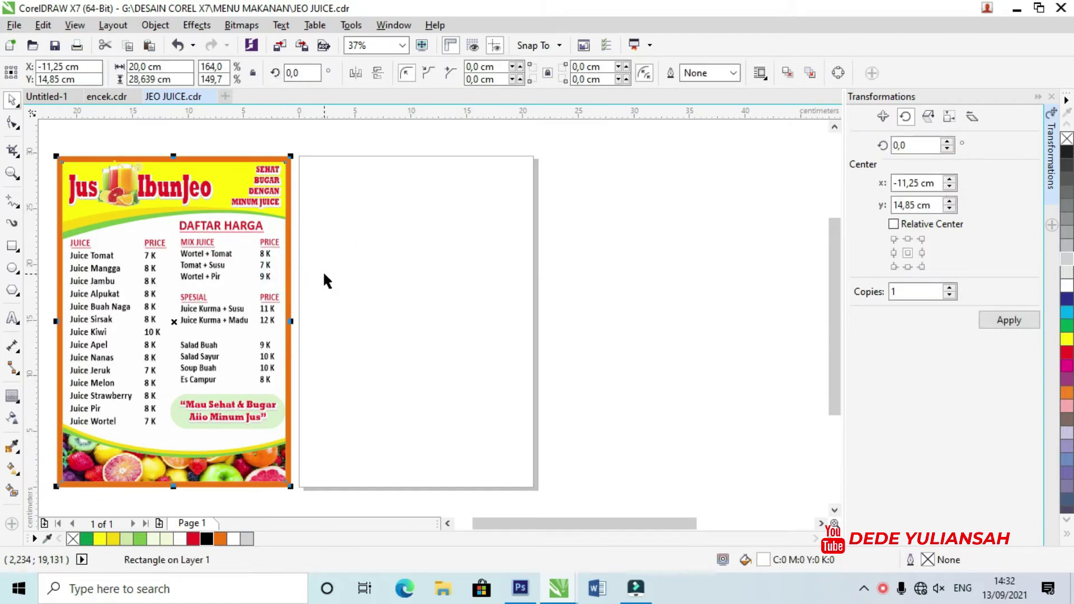
{"action": "left_click", "coordinate": [324, 272]}
{"action": "left_click", "coordinate": [281, 255]}
{"action": "left_click", "coordinate": [345, 258]}
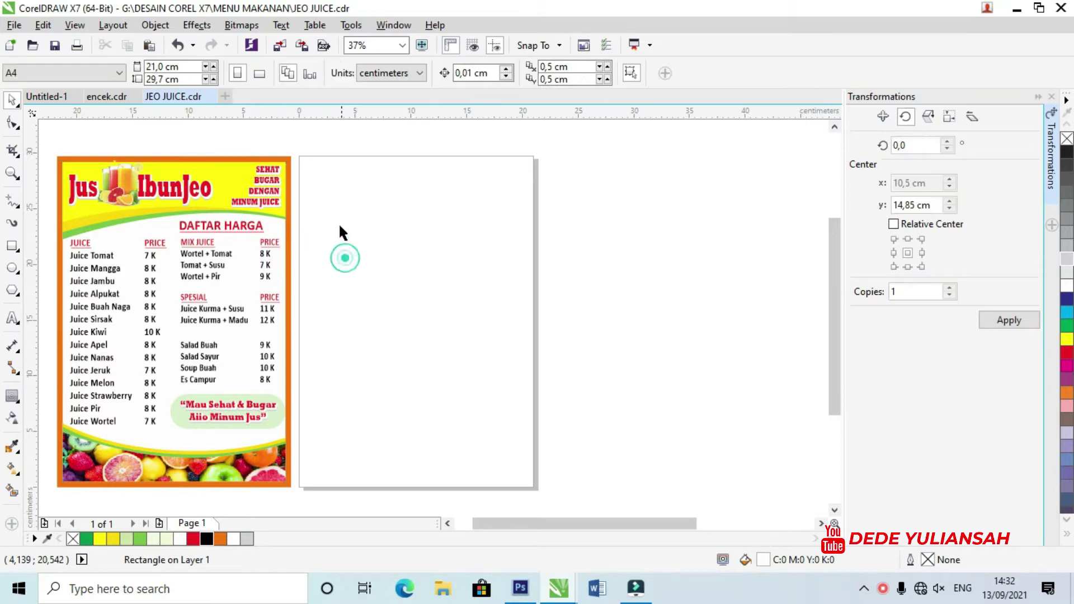
{"action": "left_click", "coordinate": [271, 127]}
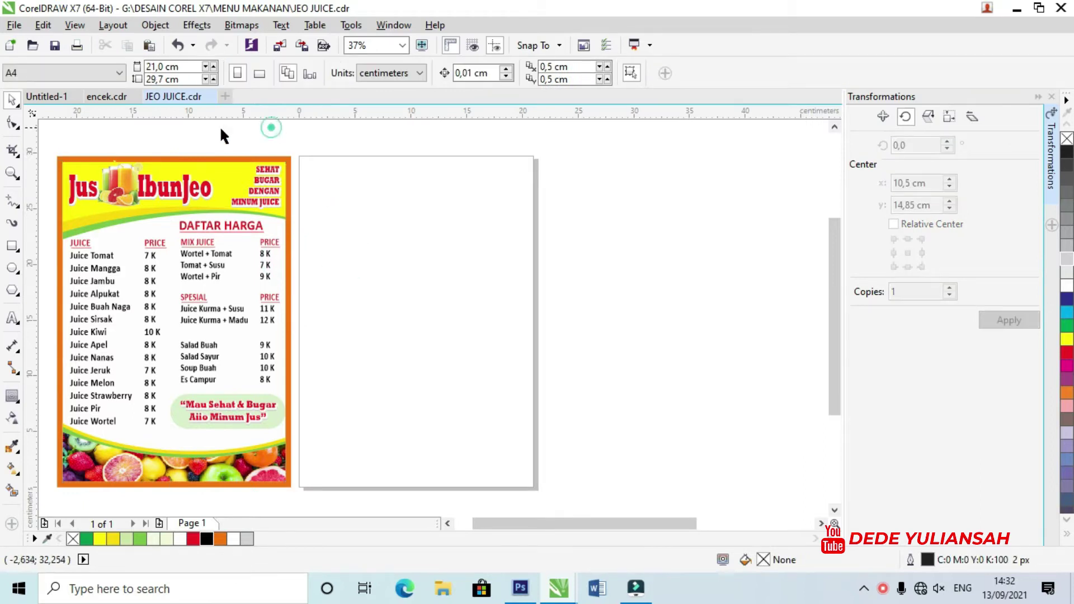
Step: Add a page-sized rectangle and fill it orange
{"action": "double_click", "coordinate": [12, 246]}
{"action": "double_click", "coordinate": [13, 246]}
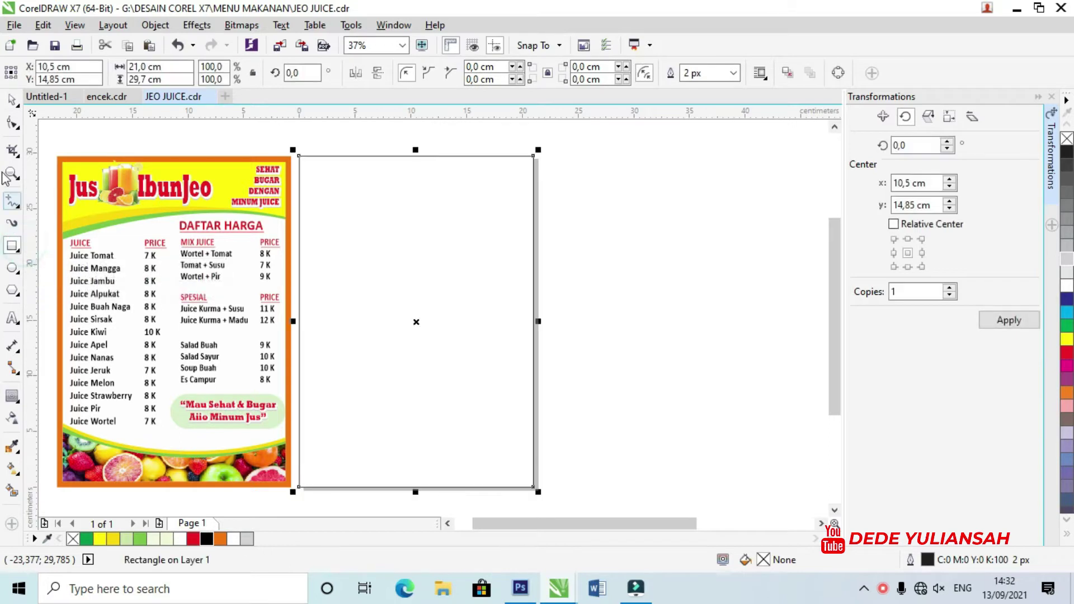
{"action": "left_click", "coordinate": [10, 101]}
{"action": "left_click", "coordinate": [597, 277]}
{"action": "left_click_drag", "start_coordinate": [438, 307], "coordinate": [568, 311]}
{"action": "key", "text": "ctrl+z"}
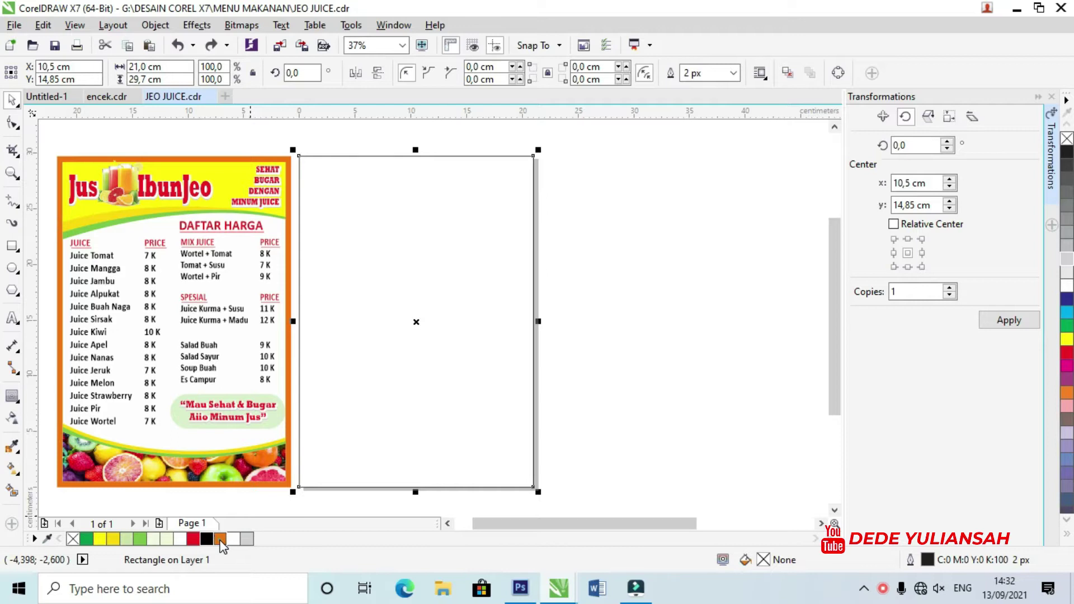
{"action": "left_click", "coordinate": [223, 540]}
{"action": "left_click", "coordinate": [611, 360]}
{"action": "left_click", "coordinate": [505, 183]}
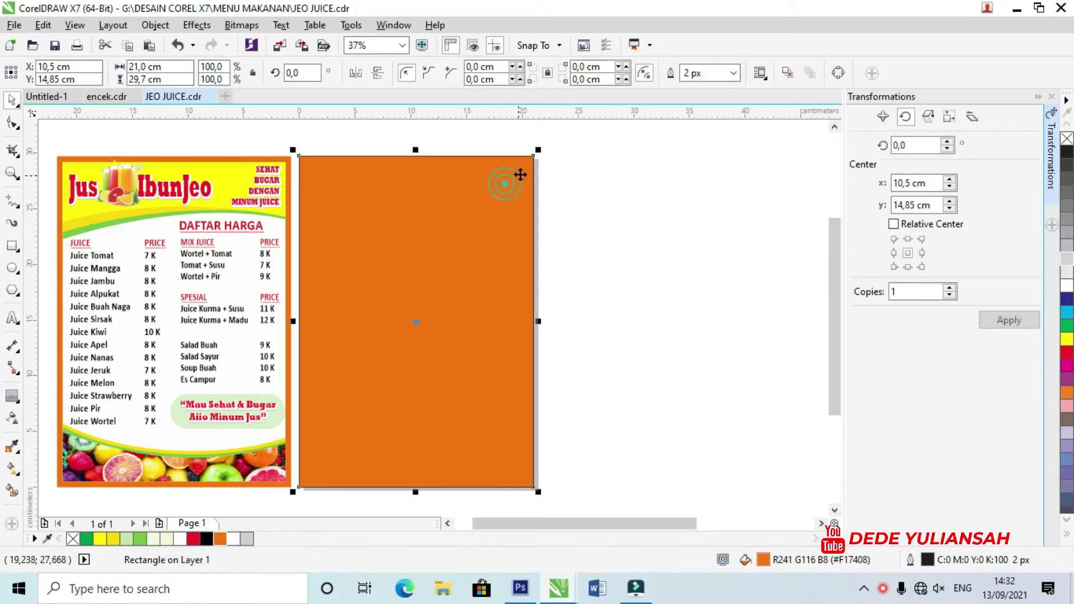
Step: Make a centred 20 × 28 cm copy with white fill and no outline
{"action": "left_click_drag", "start_coordinate": [538, 150], "coordinate": [510, 189]}
{"action": "left_click_drag", "start_coordinate": [436, 261], "coordinate": [523, 262]}
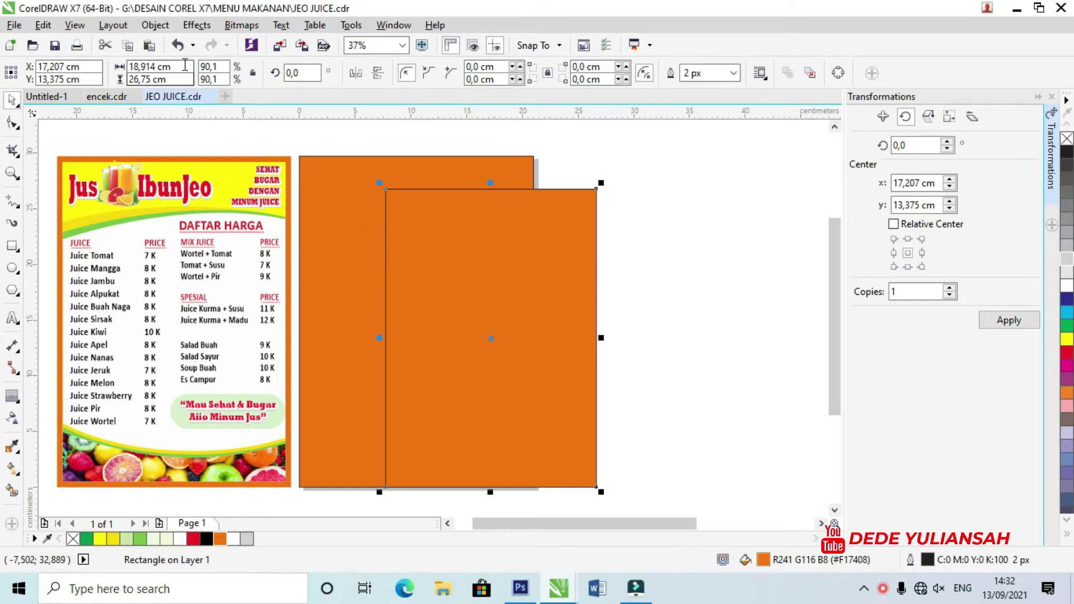
{"action": "double_click", "coordinate": [165, 67]}
{"action": "type", "text": "28"}
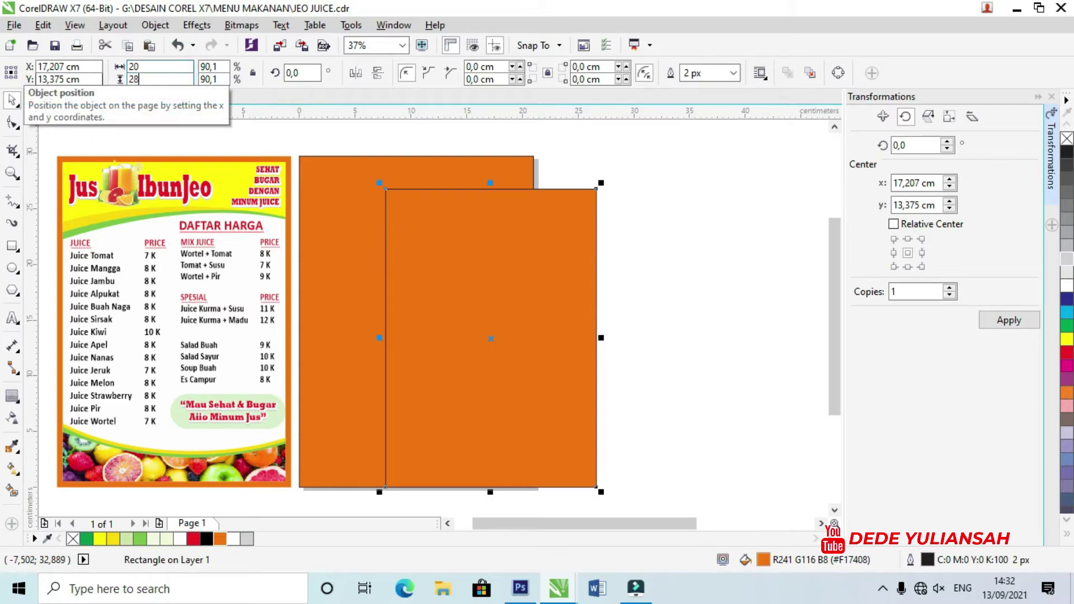
{"action": "key", "text": "Return"}
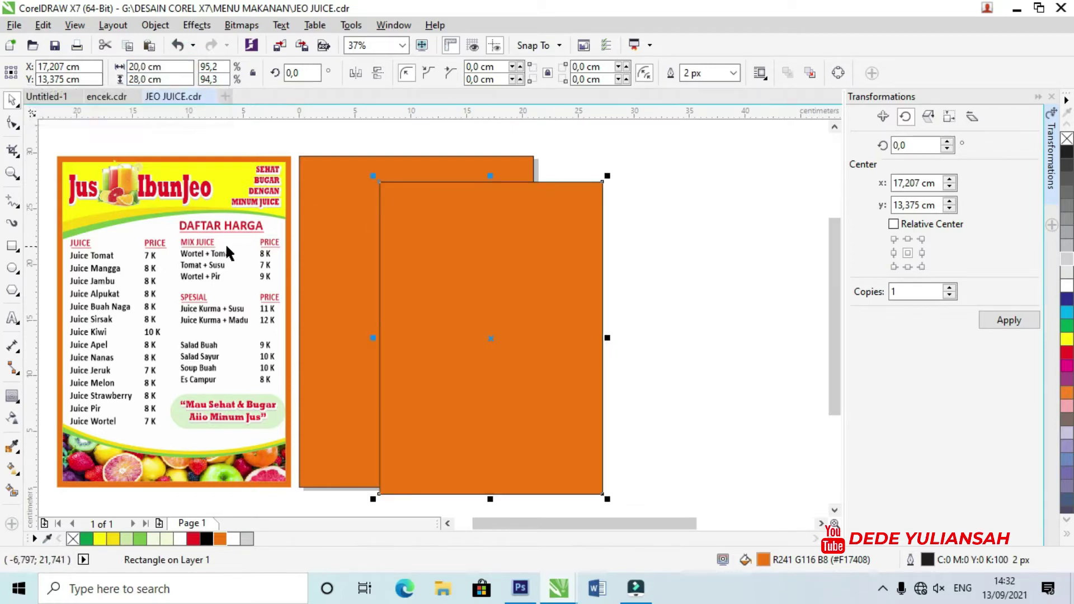
{"action": "key", "text": "p"}
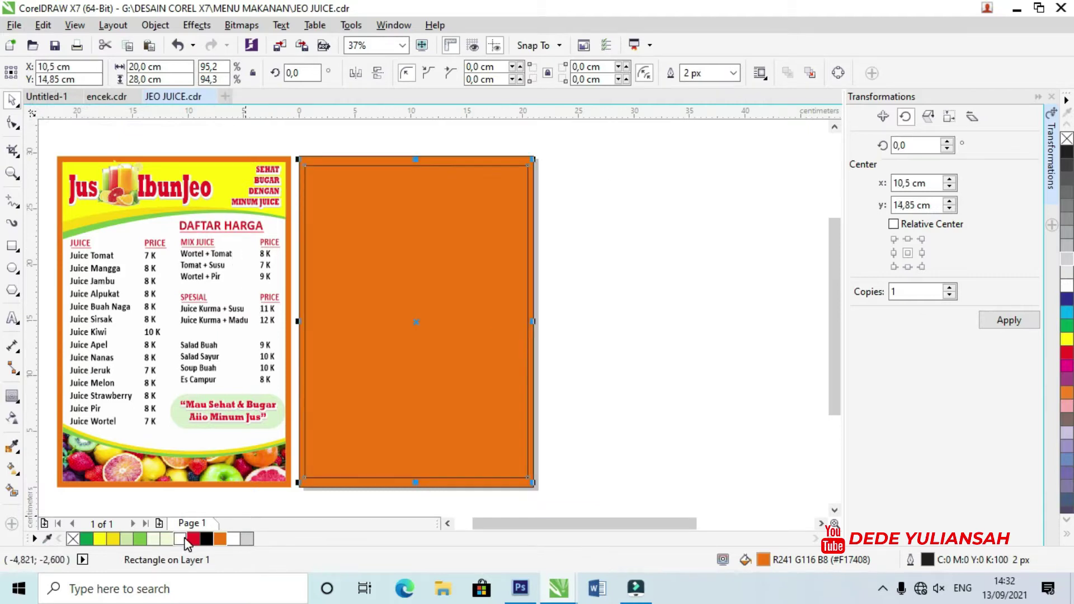
{"action": "left_click", "coordinate": [184, 538]}
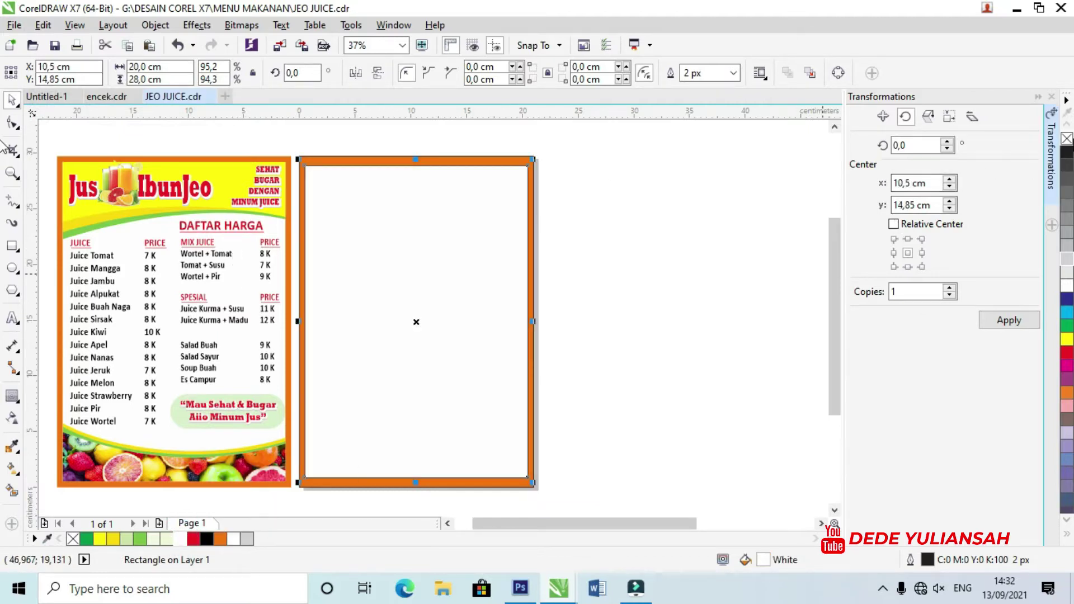
{"action": "left_click", "coordinate": [1067, 138]}
{"action": "left_click", "coordinate": [753, 244]}
Step: Stretch the white inner rectangle's top edge slightly upward
{"action": "left_click", "coordinate": [460, 198]}
{"action": "scroll", "coordinate": [376, 179], "scroll_direction": "up", "scroll_amount": 2}
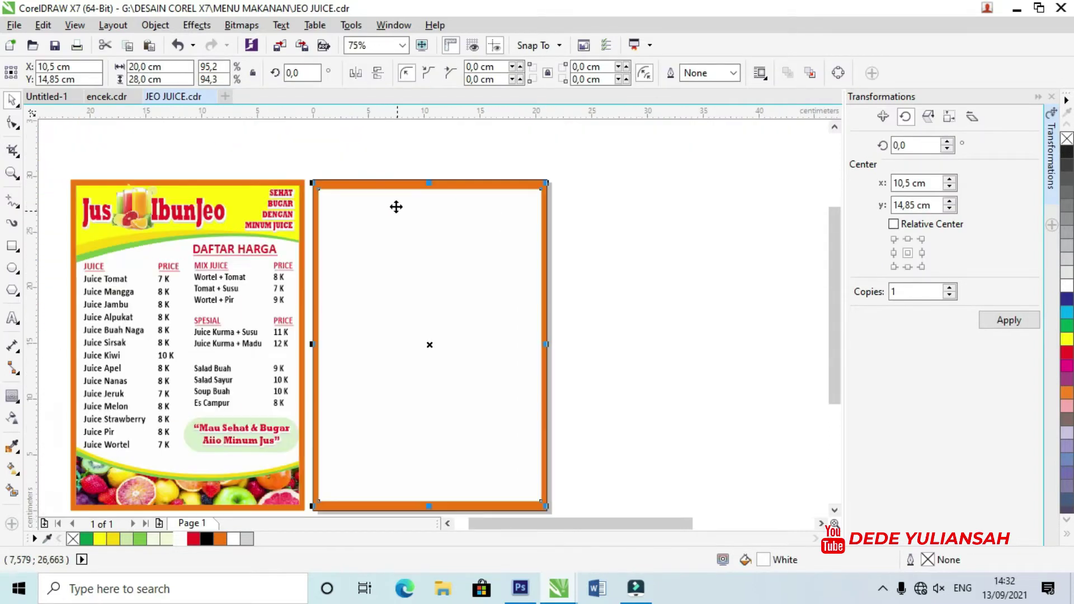
{"action": "left_click_drag", "start_coordinate": [487, 195], "coordinate": [487, 187]}
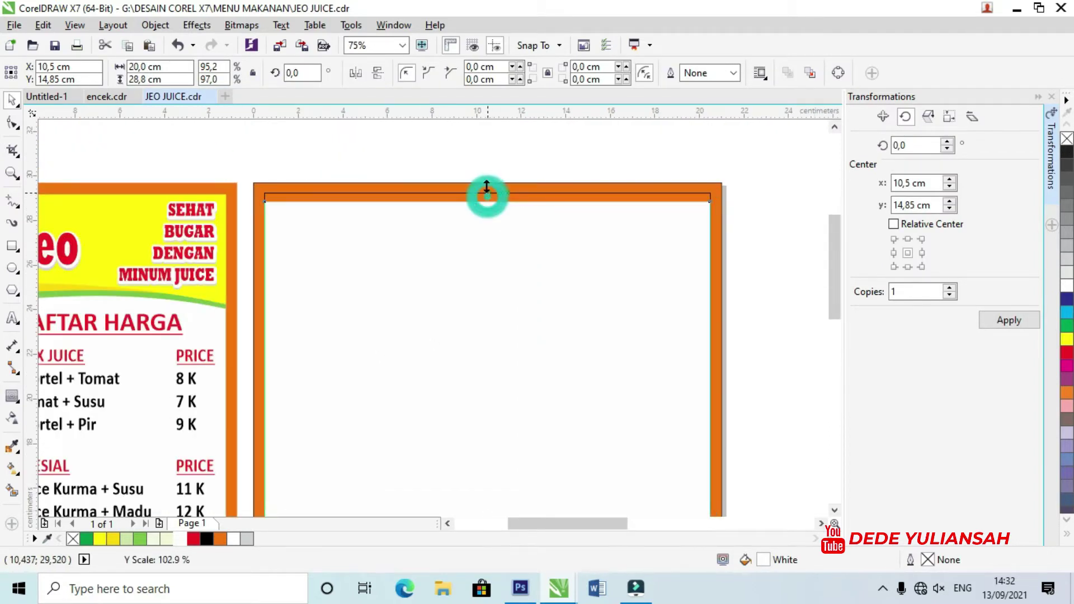
{"action": "scroll", "coordinate": [493, 190], "scroll_direction": "down", "scroll_amount": 2}
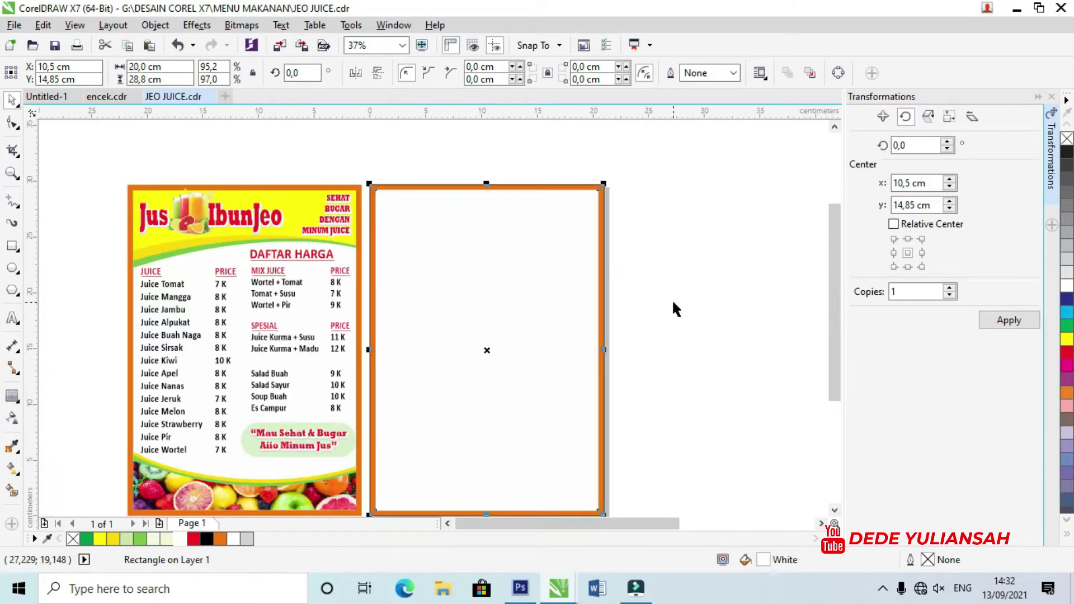
{"action": "left_click", "coordinate": [665, 280]}
{"action": "left_click", "coordinate": [435, 221]}
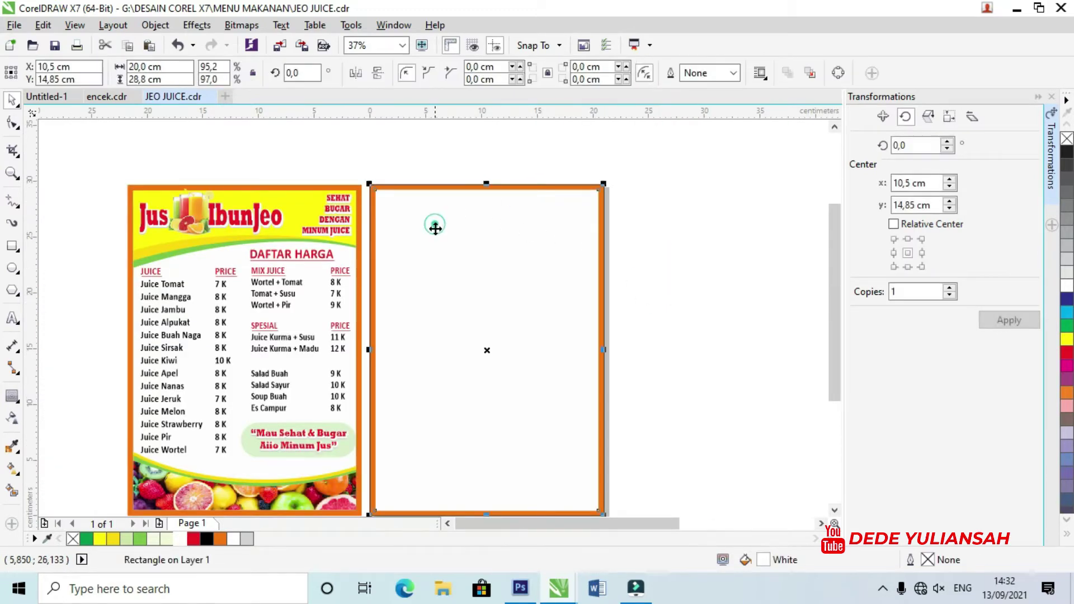
Step: Draw a 20 × 5.2 cm rectangle across the top of the white area
{"action": "left_click", "coordinate": [12, 245]}
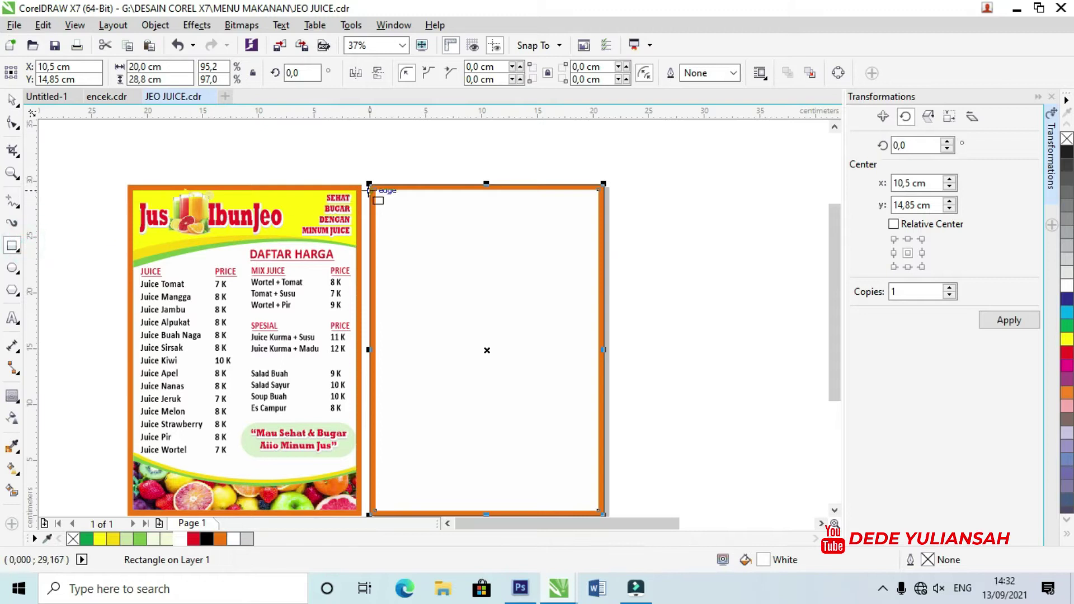
{"action": "scroll", "coordinate": [376, 188], "scroll_direction": "up", "scroll_amount": 2}
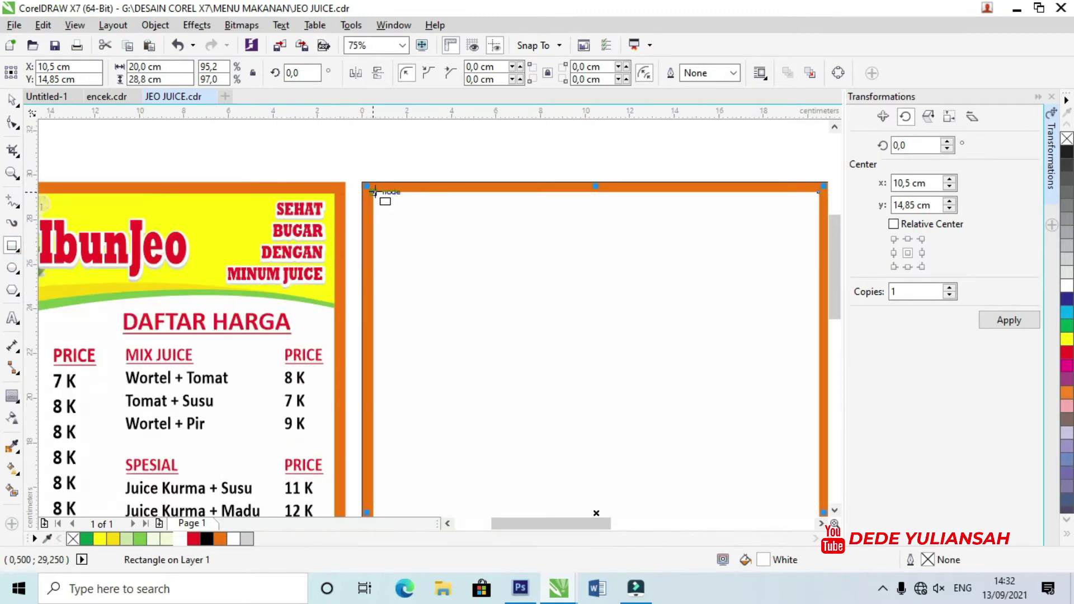
{"action": "left_click_drag", "start_coordinate": [374, 191], "coordinate": [817, 307]}
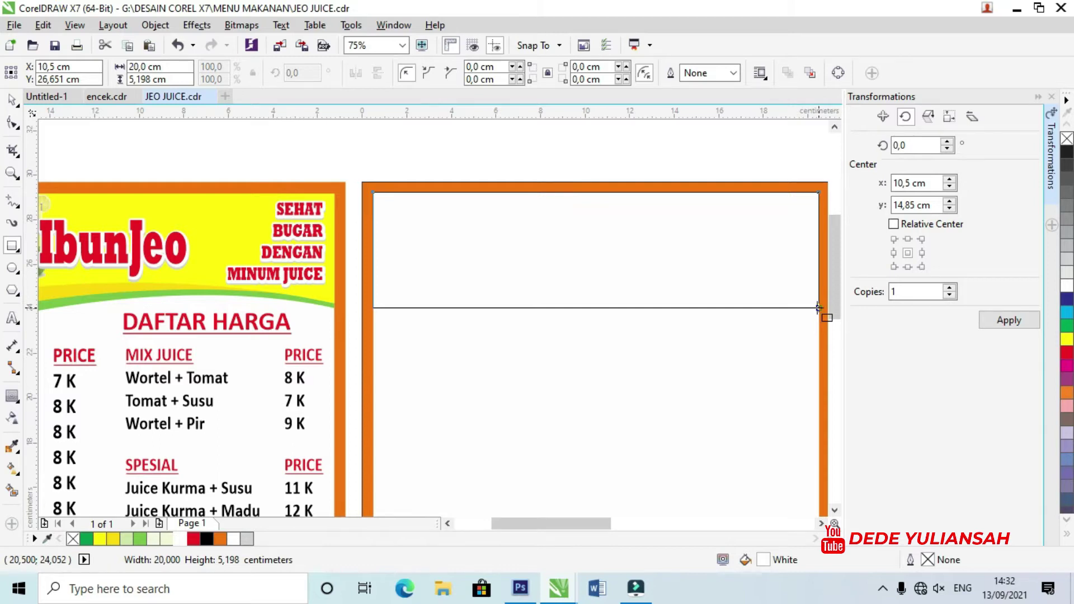
{"action": "scroll", "coordinate": [431, 251], "scroll_direction": "down", "scroll_amount": 2}
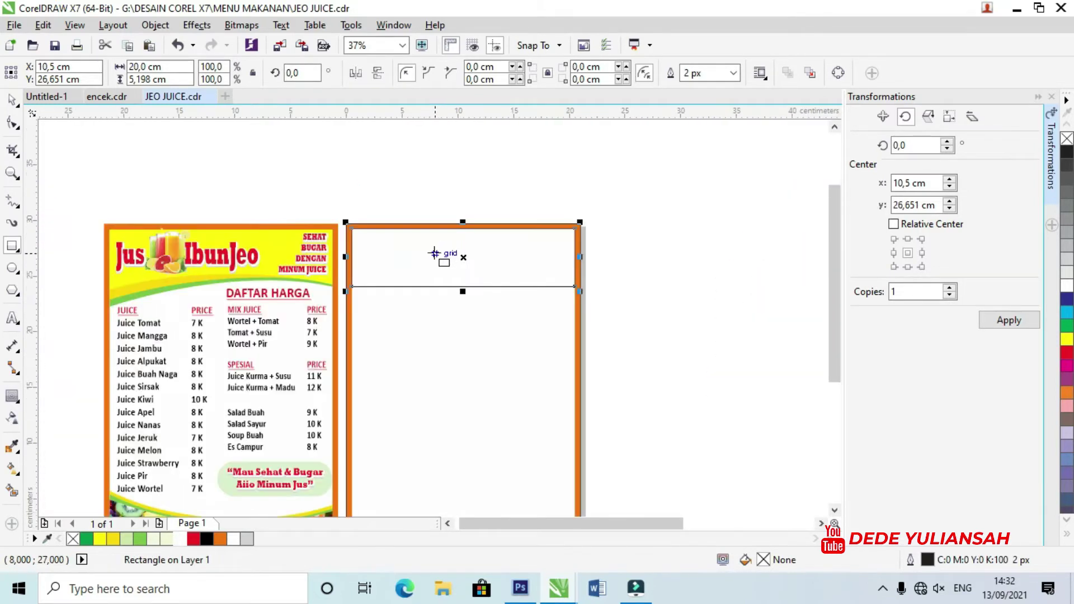
Step: Convert the top rectangle to curves and reselect it
{"action": "left_click", "coordinate": [11, 100]}
{"action": "left_click", "coordinate": [302, 134]}
{"action": "left_click", "coordinate": [392, 257]}
{"action": "right_click", "coordinate": [395, 264]}
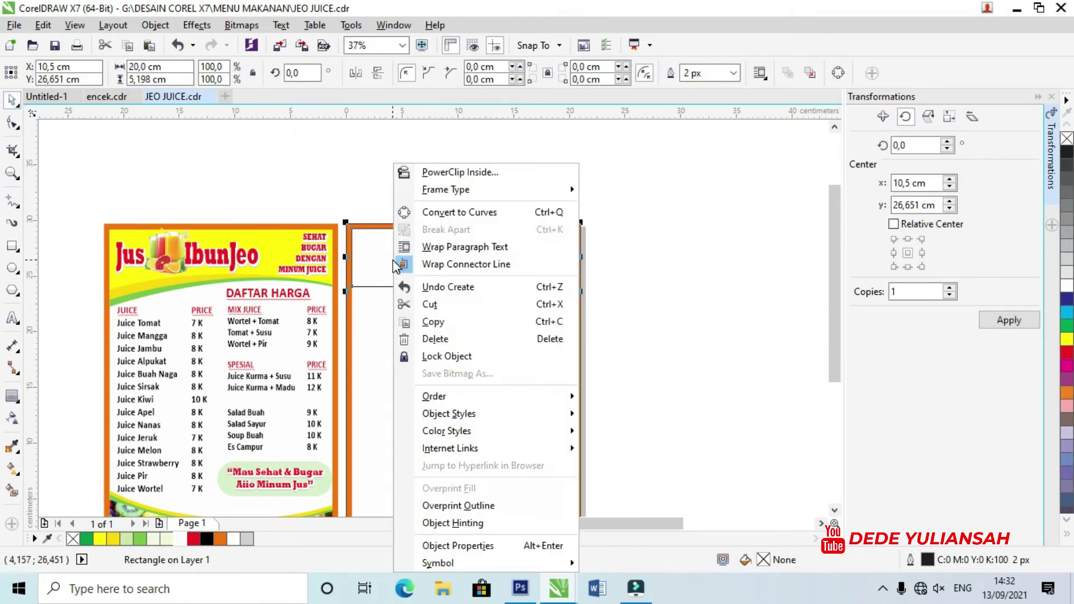
{"action": "left_click", "coordinate": [449, 215]}
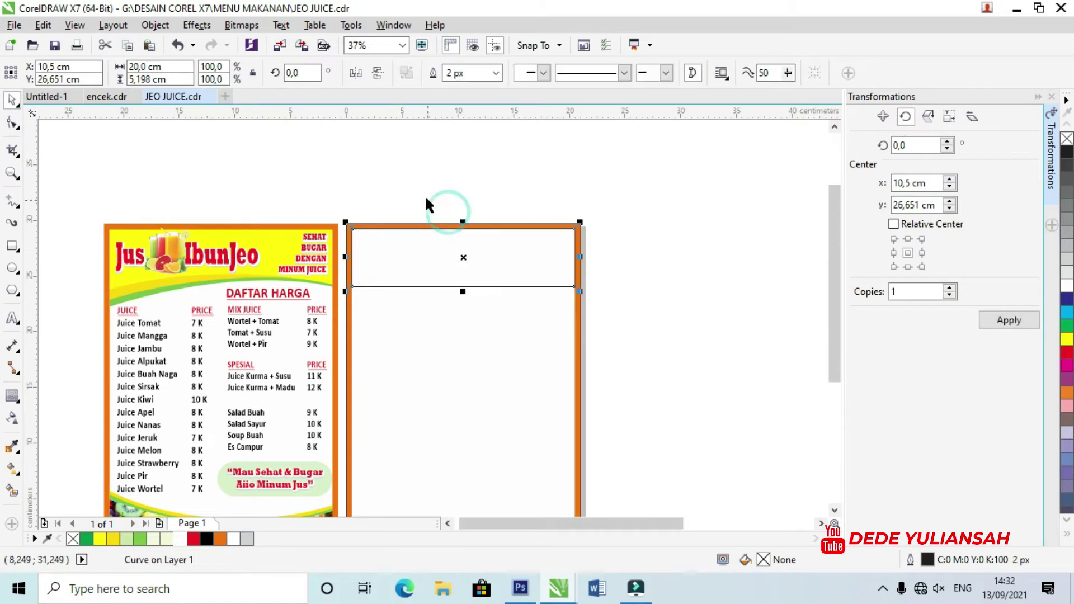
{"action": "left_click", "coordinate": [397, 202]}
{"action": "scroll", "coordinate": [394, 283], "scroll_direction": "up", "scroll_amount": 2}
{"action": "scroll", "coordinate": [395, 283], "scroll_direction": "down", "scroll_amount": 2}
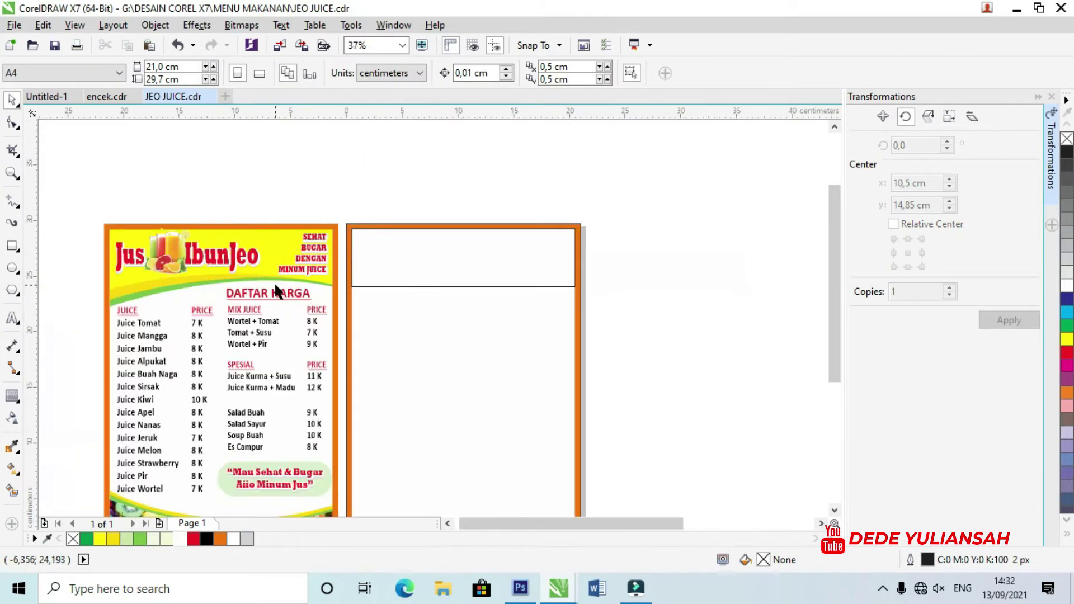
{"action": "scroll", "coordinate": [386, 279], "scroll_direction": "up", "scroll_amount": 1}
{"action": "scroll", "coordinate": [381, 278], "scroll_direction": "up", "scroll_amount": 1}
{"action": "scroll", "coordinate": [267, 288], "scroll_direction": "down", "scroll_amount": 2}
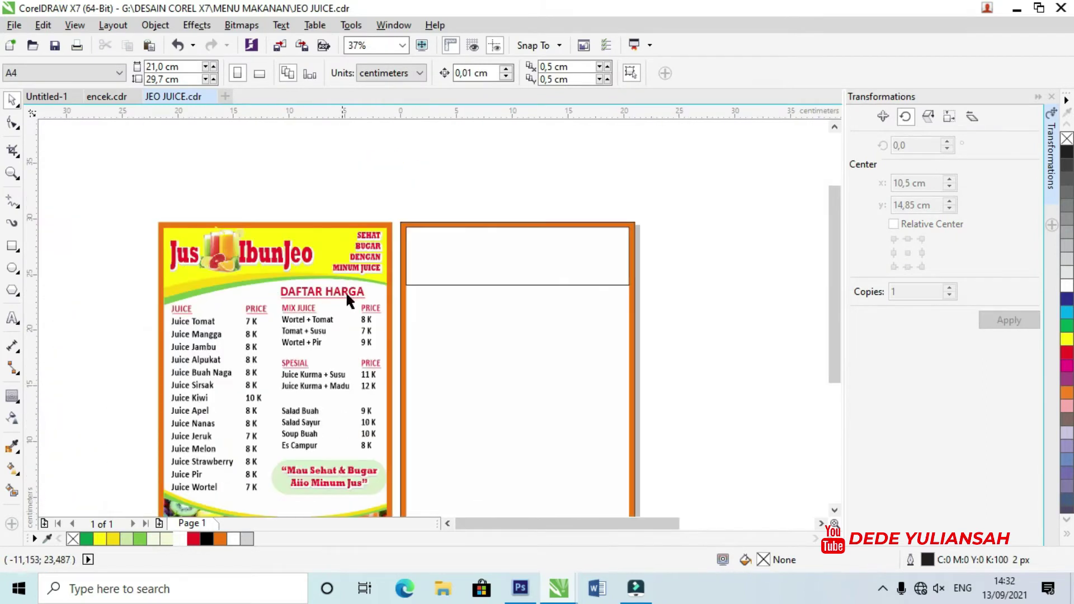
{"action": "scroll", "coordinate": [429, 288], "scroll_direction": "up", "scroll_amount": 1}
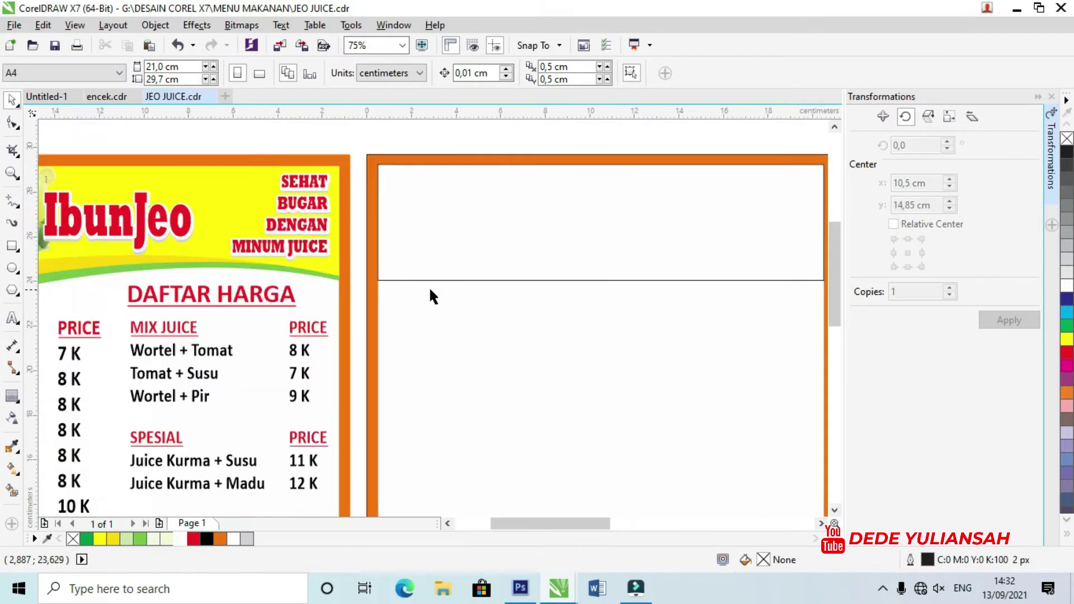
{"action": "left_click", "coordinate": [500, 265]}
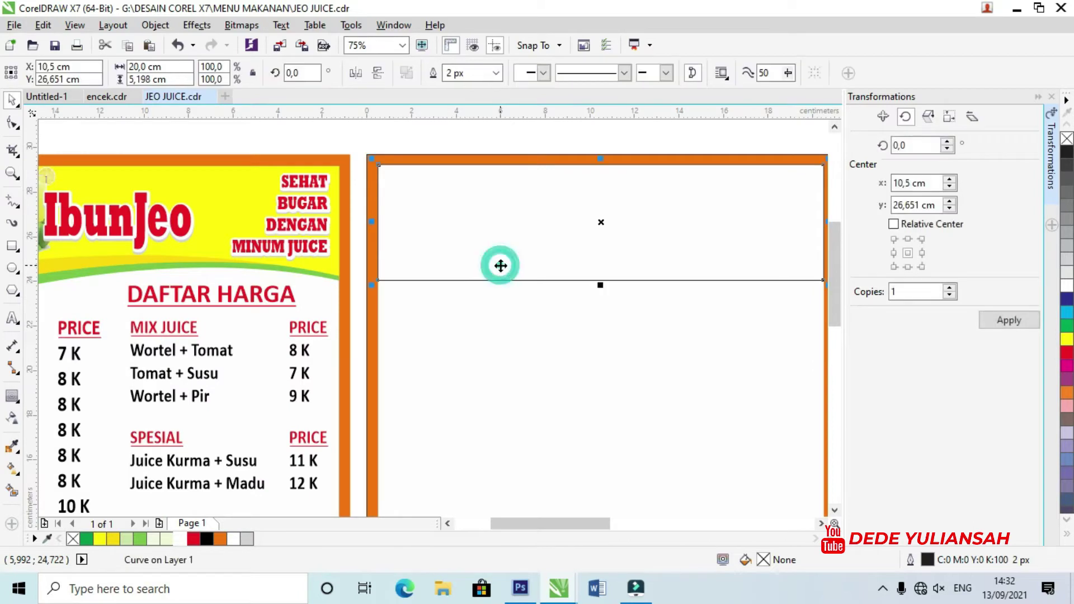
Step: Make the band's bottom segment a curve and drag its handles into an arch
{"action": "left_click", "coordinate": [17, 126]}
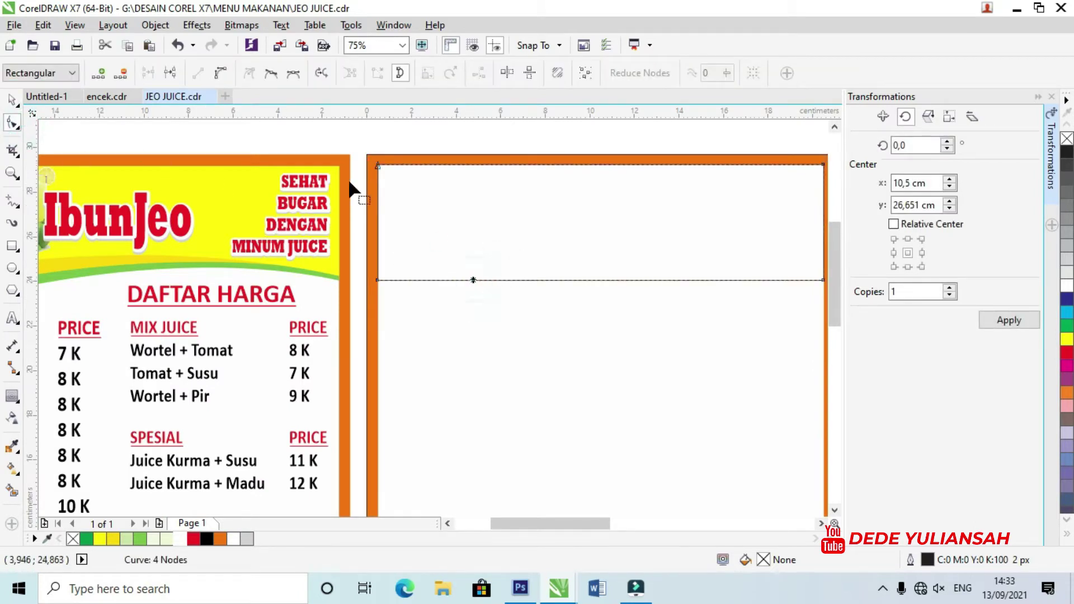
{"action": "left_click", "coordinate": [222, 73]}
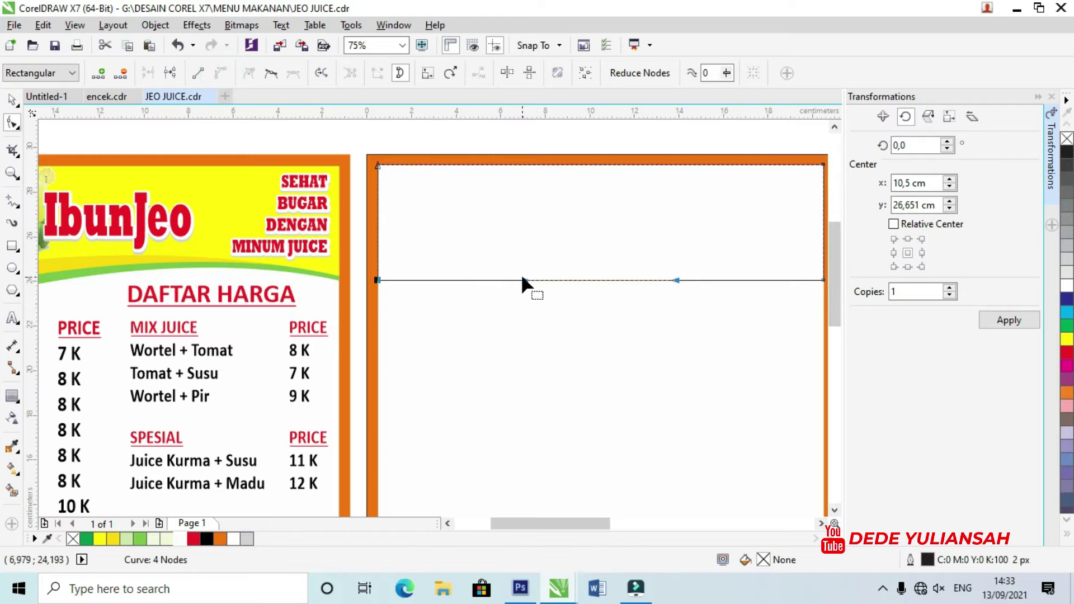
{"action": "mouse_move", "coordinate": [524, 280]}
{"action": "left_mouse_down"}
{"action": "mouse_move", "coordinate": [507, 280]}
{"action": "mouse_move", "coordinate": [484, 196]}
{"action": "left_mouse_up"}
{"action": "scroll", "coordinate": [482, 207], "scroll_direction": "down", "scroll_amount": 2}
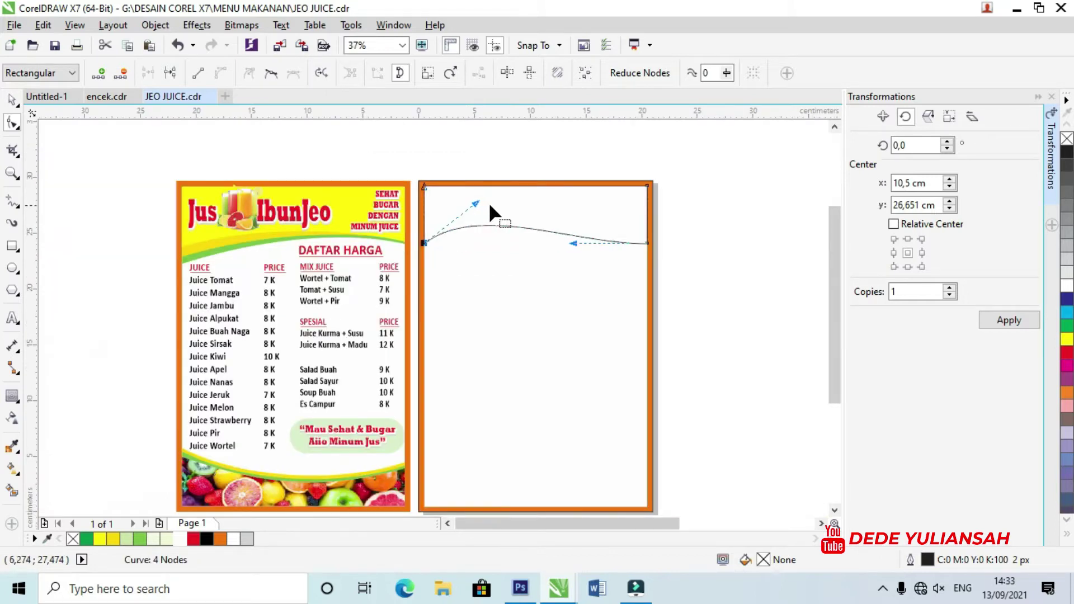
{"action": "left_click_drag", "start_coordinate": [572, 242], "coordinate": [580, 225]}
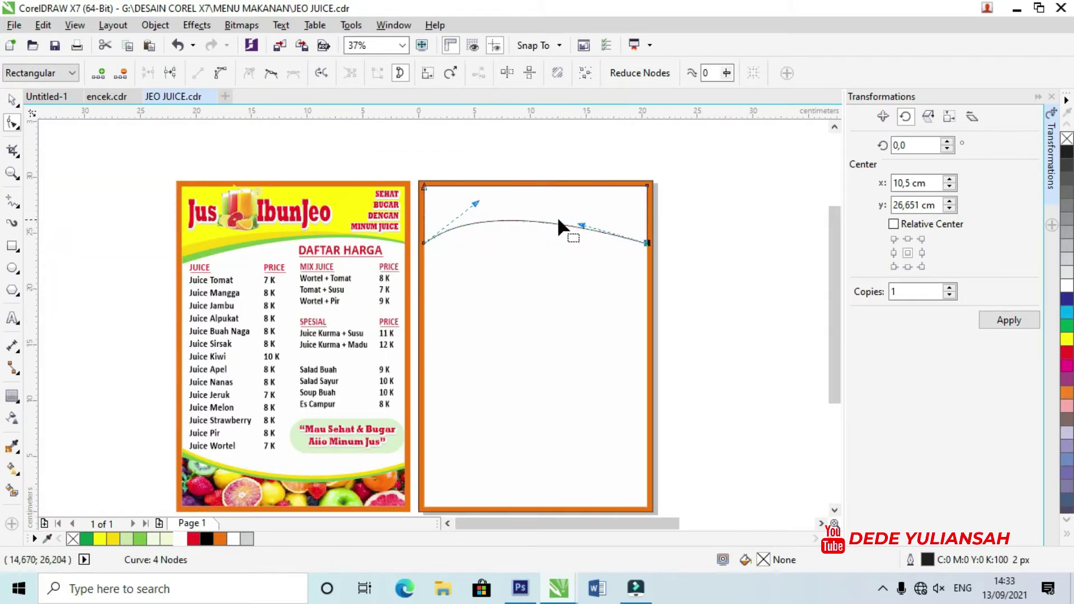
{"action": "scroll", "coordinate": [548, 207], "scroll_direction": "up", "scroll_amount": 2}
{"action": "scroll", "coordinate": [575, 217], "scroll_direction": "down", "scroll_amount": 2}
{"action": "scroll", "coordinate": [564, 216], "scroll_direction": "up", "scroll_amount": 2}
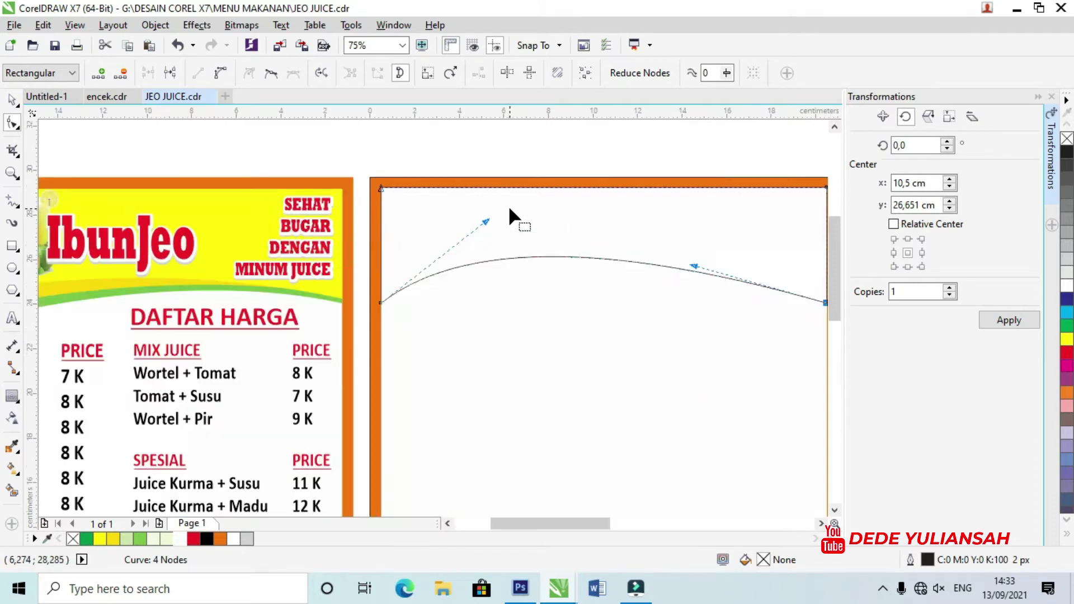
{"action": "left_click_drag", "start_coordinate": [486, 222], "coordinate": [513, 229]}
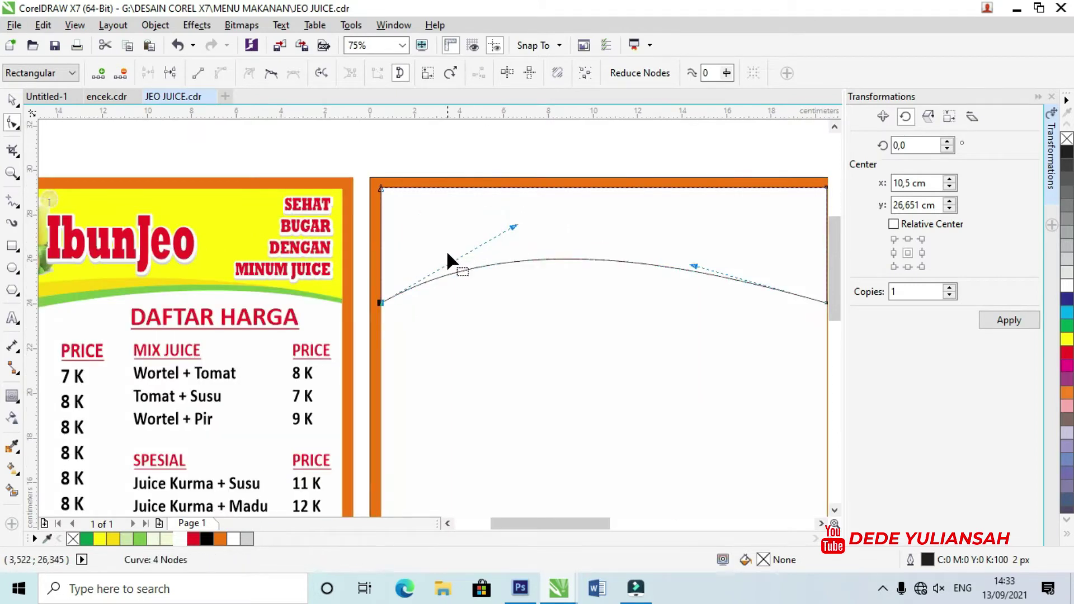
{"action": "scroll", "coordinate": [447, 254], "scroll_direction": "down", "scroll_amount": 2}
{"action": "scroll", "coordinate": [581, 271], "scroll_direction": "up", "scroll_amount": 2}
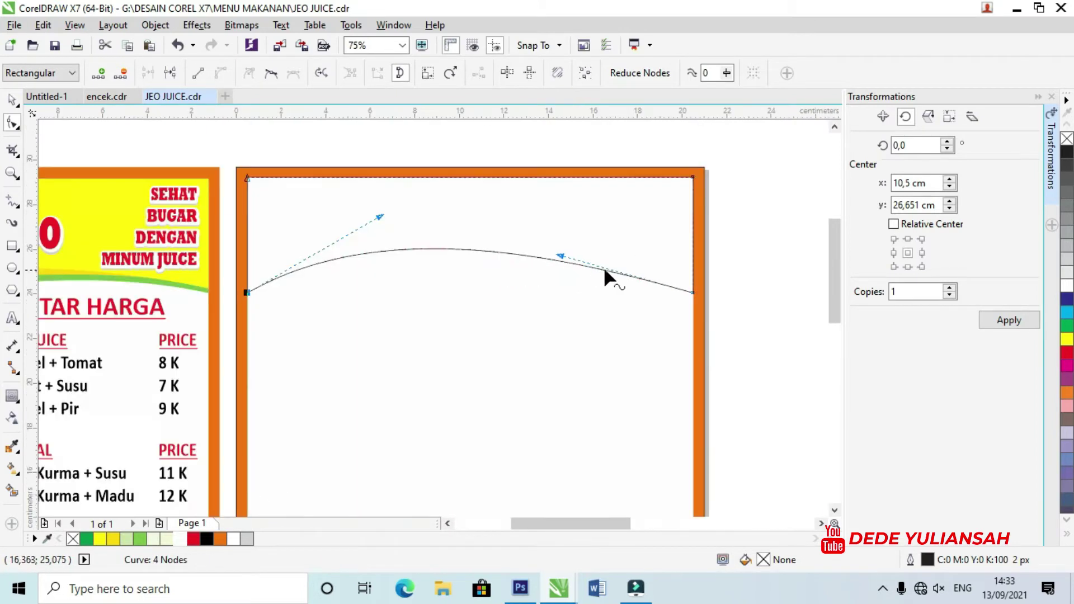
Step: Fill the arched band green
{"action": "left_click", "coordinate": [12, 100]}
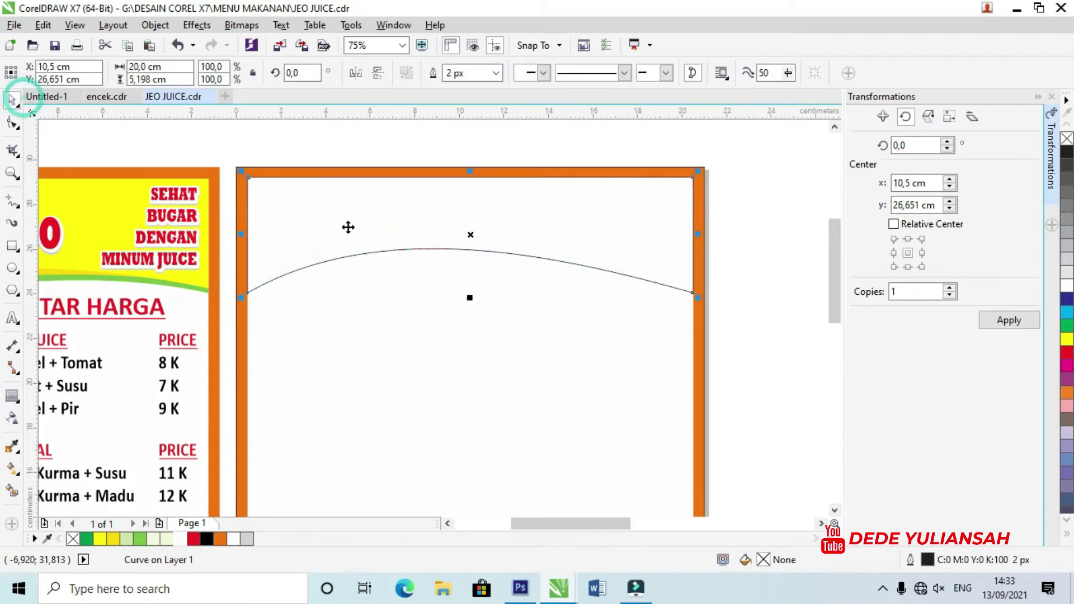
{"action": "scroll", "coordinate": [386, 244], "scroll_direction": "down", "scroll_amount": 2}
{"action": "left_click", "coordinate": [706, 322]}
{"action": "left_click", "coordinate": [511, 246]}
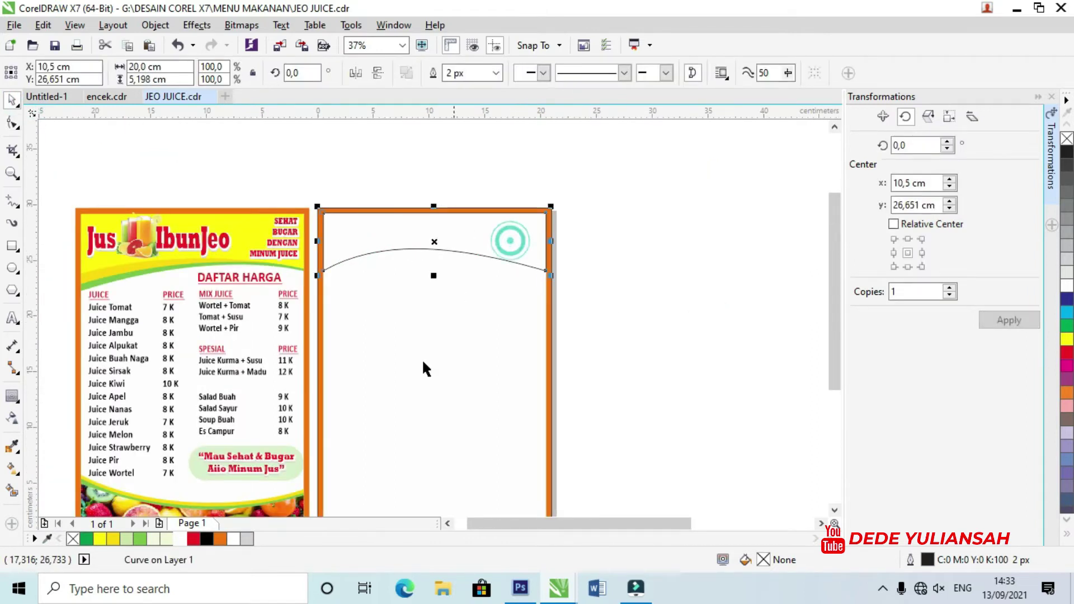
{"action": "left_click", "coordinate": [86, 539]}
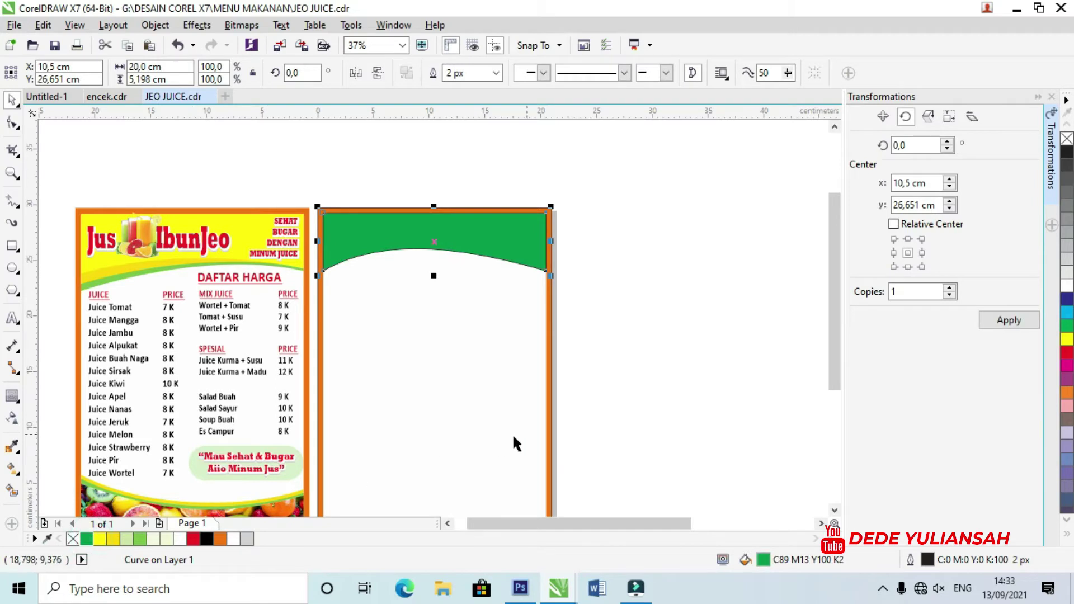
Step: Change the arched band to yellow fill with no outline
{"action": "left_click", "coordinate": [99, 539]}
{"action": "left_click", "coordinate": [655, 367]}
{"action": "scroll", "coordinate": [435, 250], "scroll_direction": "up", "scroll_amount": 2}
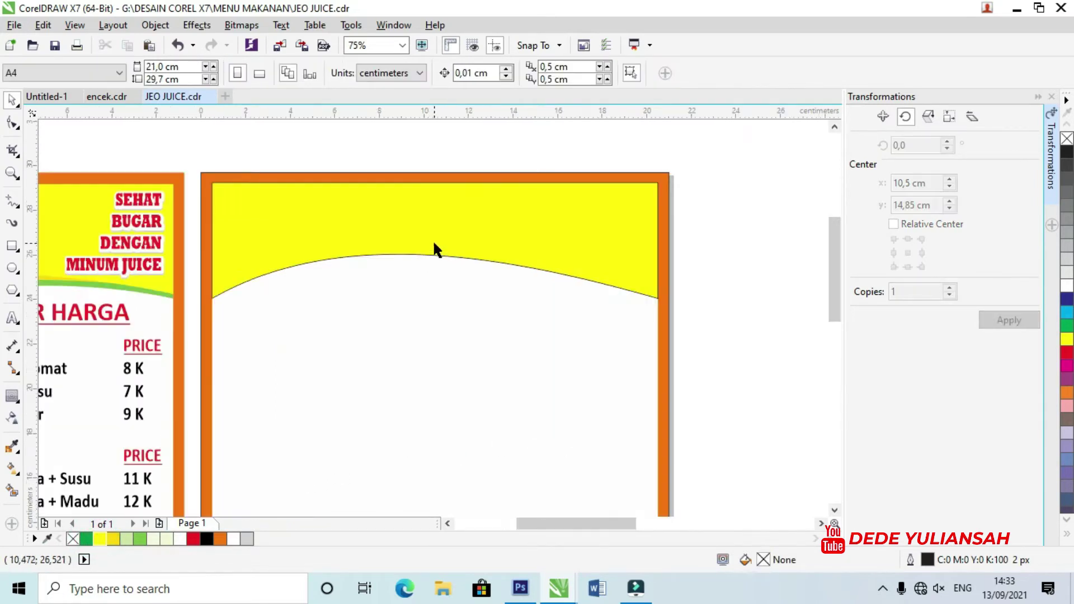
{"action": "left_click", "coordinate": [456, 224]}
{"action": "right_click", "coordinate": [1065, 140]}
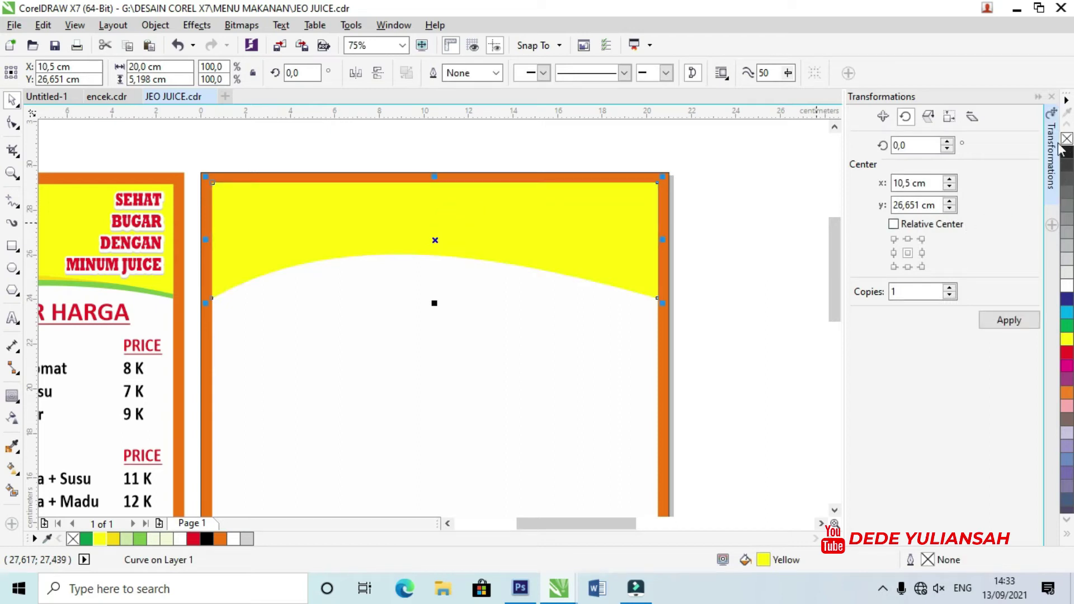
{"action": "left_click", "coordinate": [719, 301]}
Step: Place a copy of the wave slightly right and lower
{"action": "scroll", "coordinate": [318, 300], "scroll_direction": "down", "scroll_amount": 2}
{"action": "scroll", "coordinate": [316, 300], "scroll_direction": "up", "scroll_amount": 2}
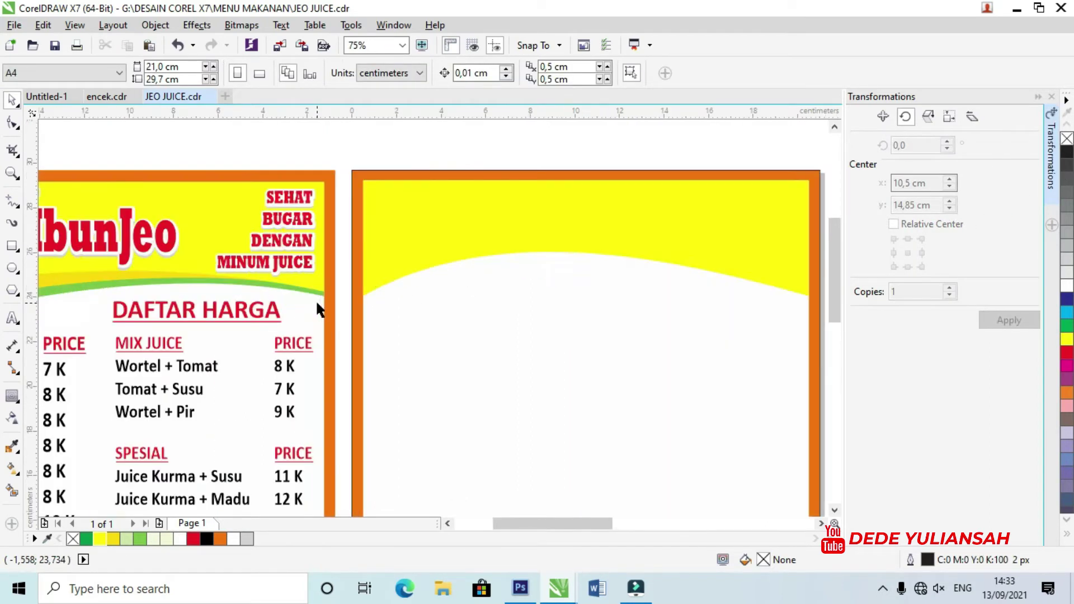
{"action": "left_click", "coordinate": [385, 266]}
{"action": "left_click_drag", "start_coordinate": [400, 279], "coordinate": [419, 303]}
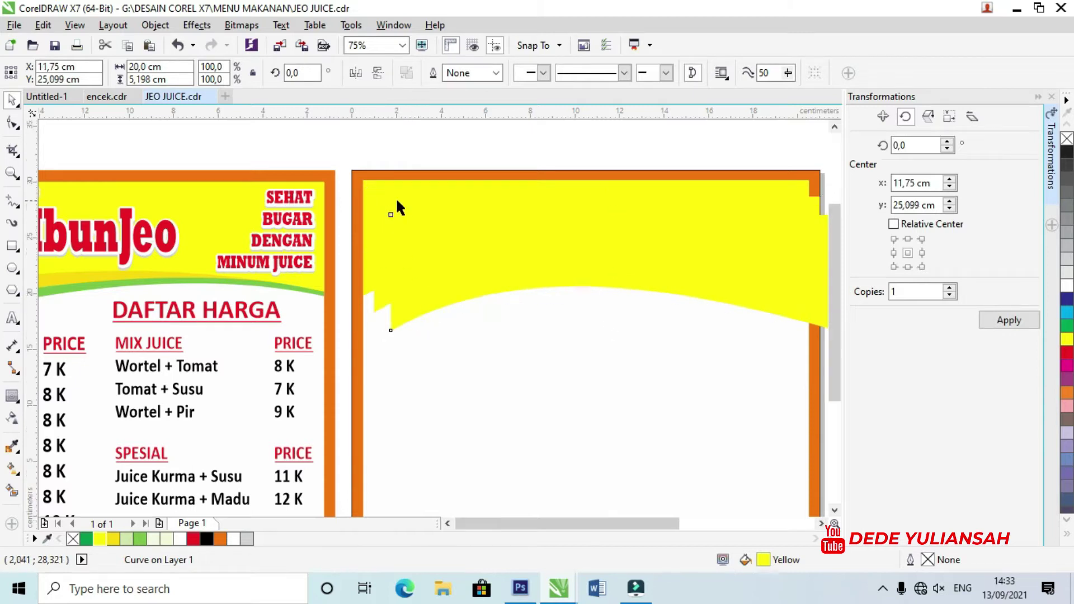
{"action": "scroll", "coordinate": [397, 199], "scroll_direction": "down", "scroll_amount": 2}
Step: Fill the offset wave golden-yellow and the other wave green
{"action": "left_click", "coordinate": [698, 324]}
{"action": "scroll", "coordinate": [371, 250], "scroll_direction": "up", "scroll_amount": 2}
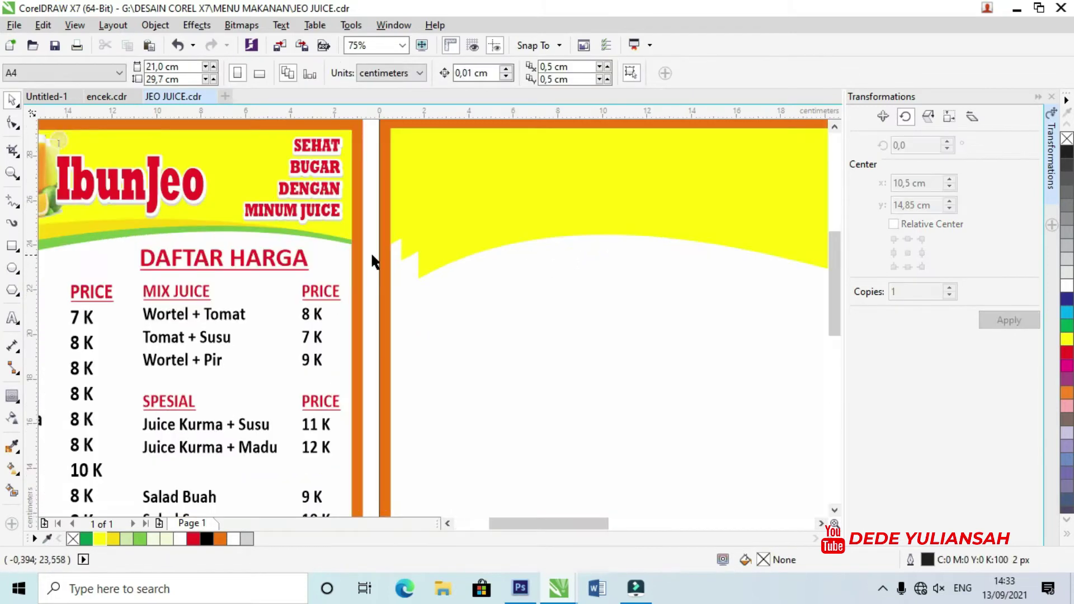
{"action": "left_click", "coordinate": [406, 256]}
{"action": "left_click", "coordinate": [113, 539]}
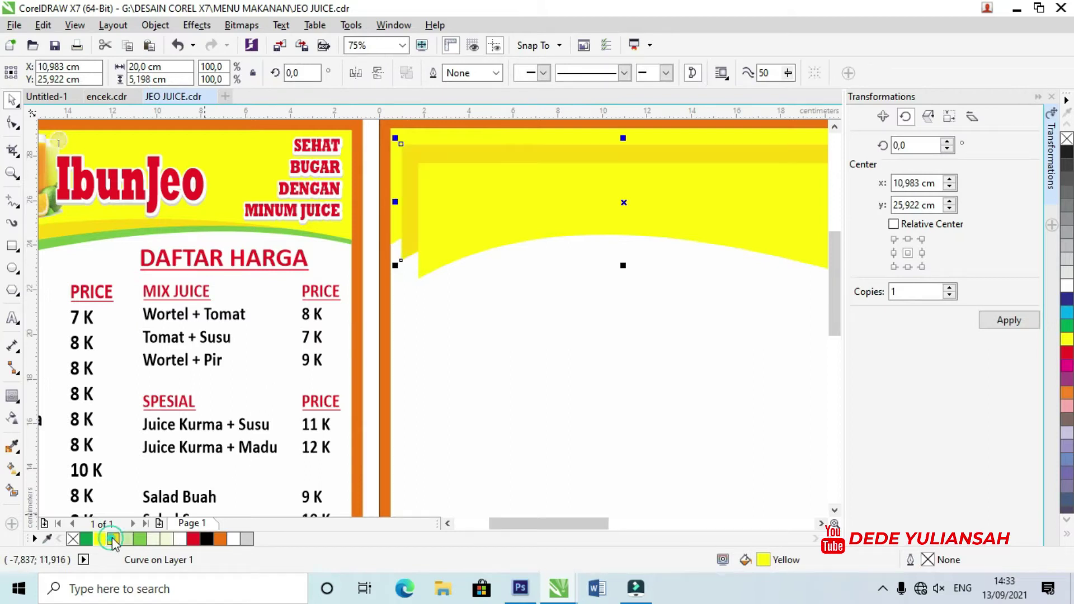
{"action": "left_click", "coordinate": [444, 370]}
{"action": "left_click", "coordinate": [460, 257]}
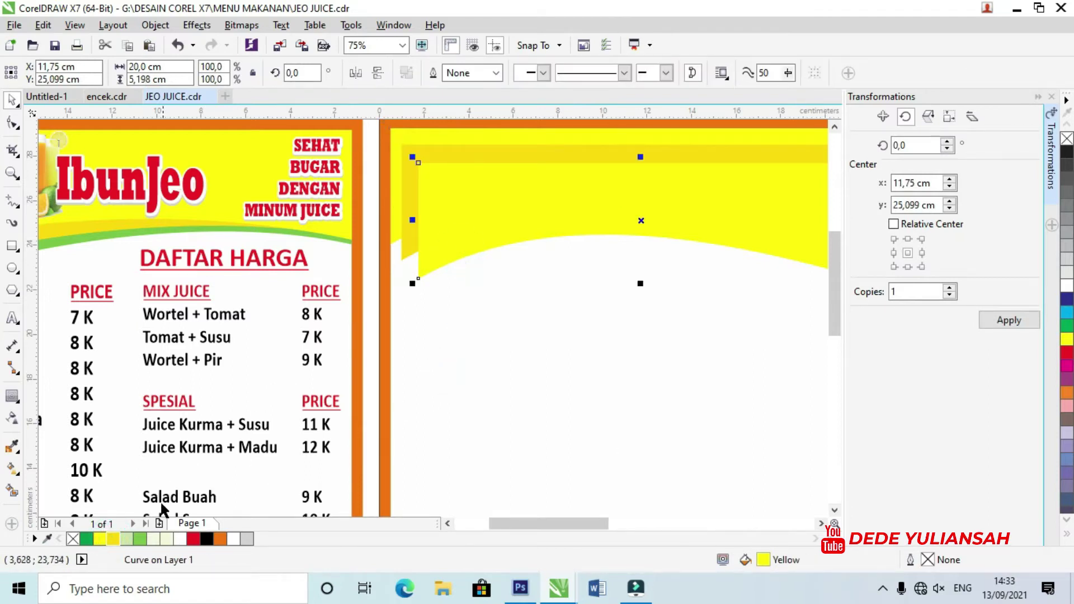
{"action": "left_click", "coordinate": [140, 538]}
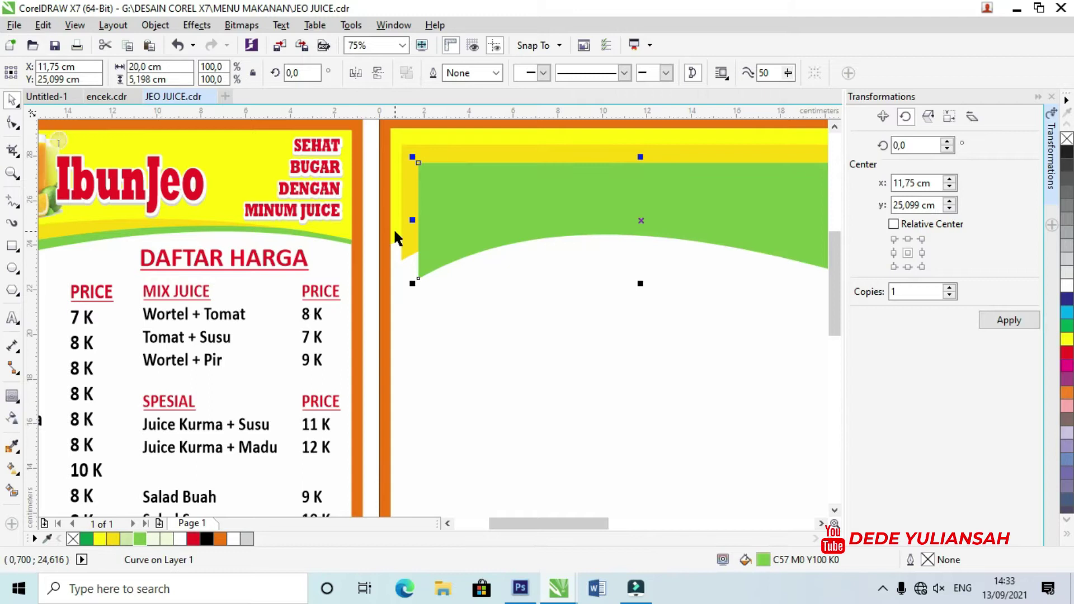
Step: Bring the bright yellow wave to the front of the page
{"action": "right_click", "coordinate": [394, 227]}
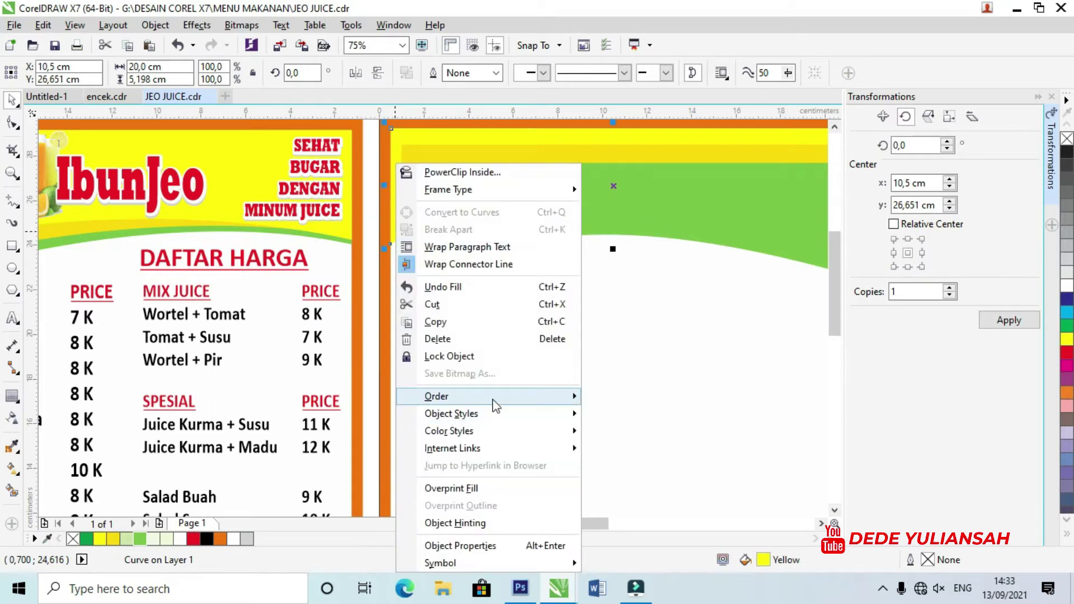
{"action": "left_click", "coordinate": [494, 396]}
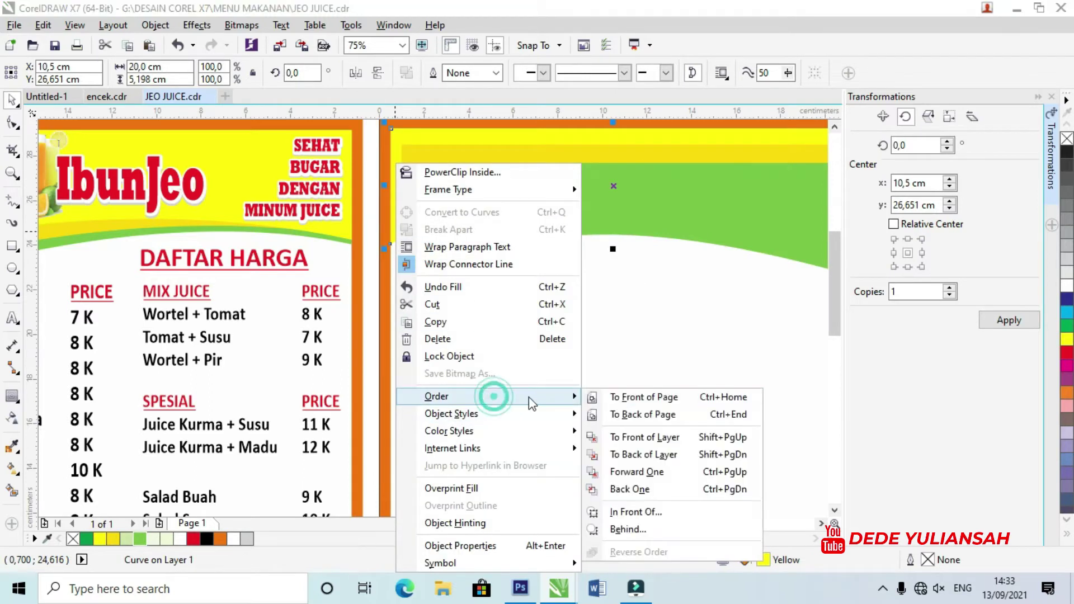
{"action": "left_click", "coordinate": [634, 398]}
{"action": "scroll", "coordinate": [443, 324], "scroll_direction": "down", "scroll_amount": 2}
{"action": "scroll", "coordinate": [442, 313], "scroll_direction": "up", "scroll_amount": 2}
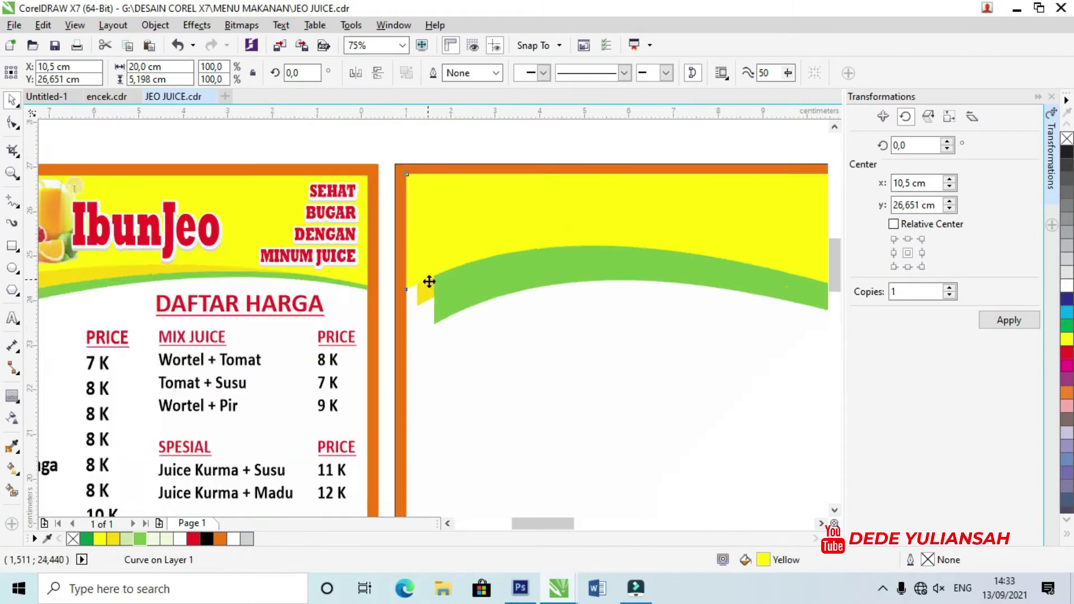
{"action": "scroll", "coordinate": [426, 280], "scroll_direction": "up", "scroll_amount": 2}
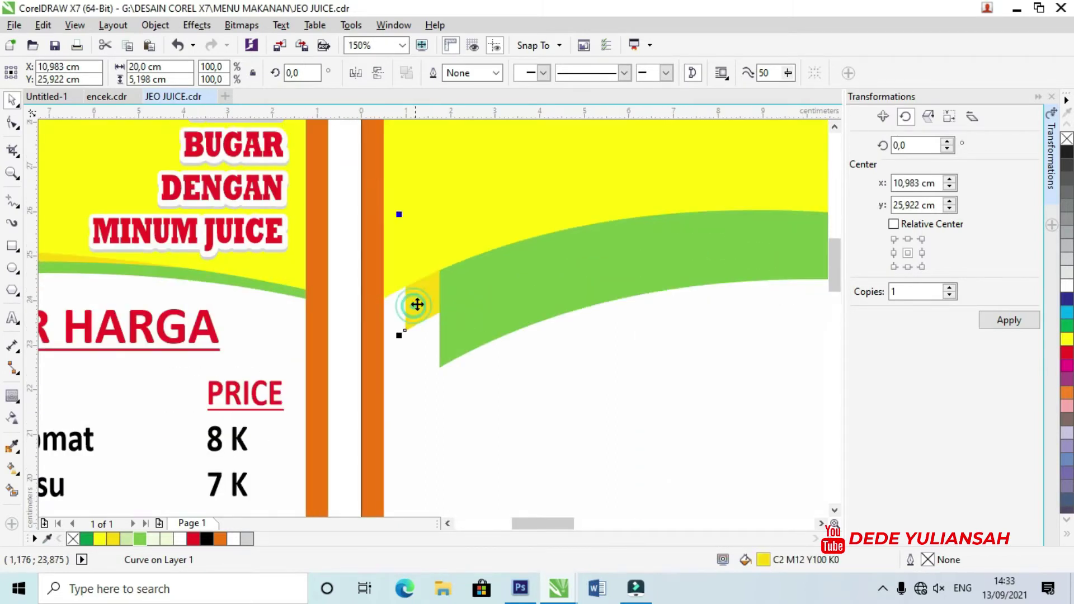
Step: Bring both selected wave bands to the front of the page
{"action": "left_click", "coordinate": [442, 221], "text": "shift"}
{"action": "right_click", "coordinate": [444, 222]}
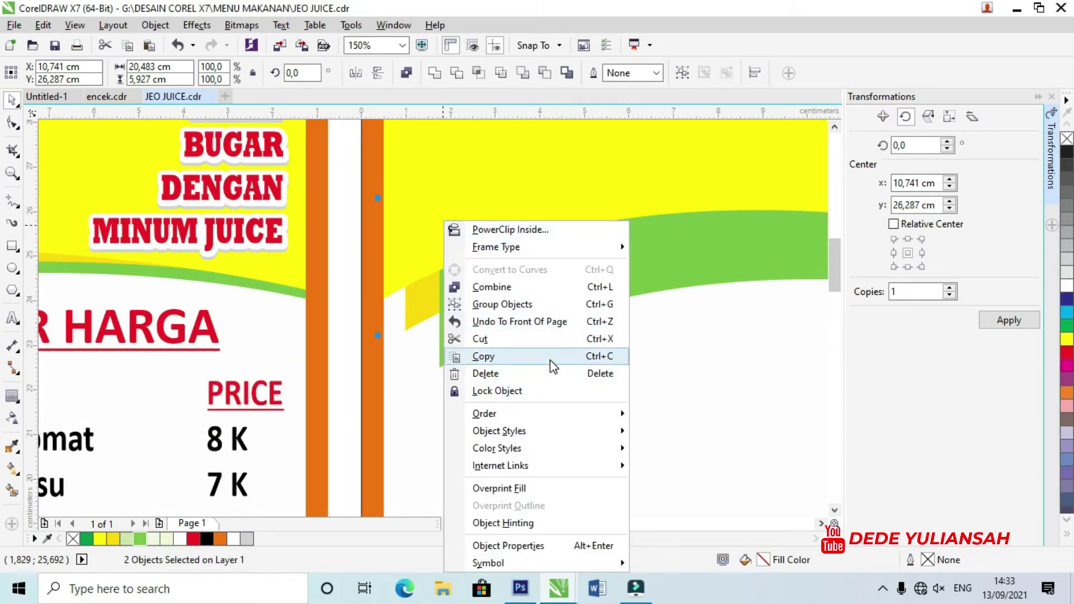
{"action": "left_click", "coordinate": [575, 415]}
{"action": "left_click", "coordinate": [706, 415]}
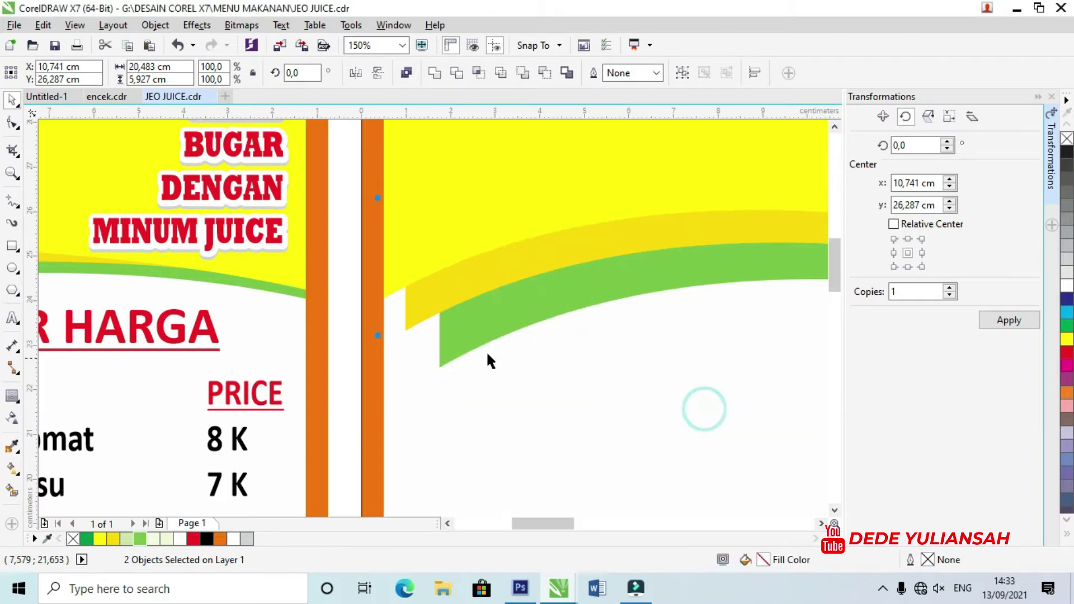
{"action": "scroll", "coordinate": [486, 351], "scroll_direction": "down", "scroll_amount": 2}
{"action": "left_click", "coordinate": [733, 384]}
{"action": "scroll", "coordinate": [445, 333], "scroll_direction": "up", "scroll_amount": 5}
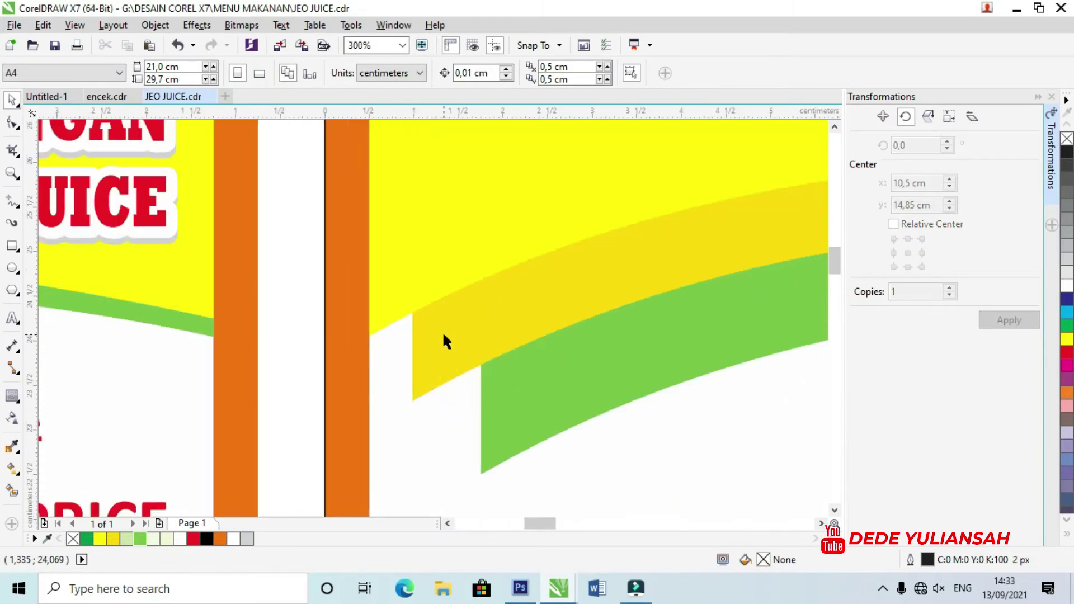
Step: Drag the gold and green bands left until they sit flush against the orange border
{"action": "left_click", "coordinate": [421, 336]}
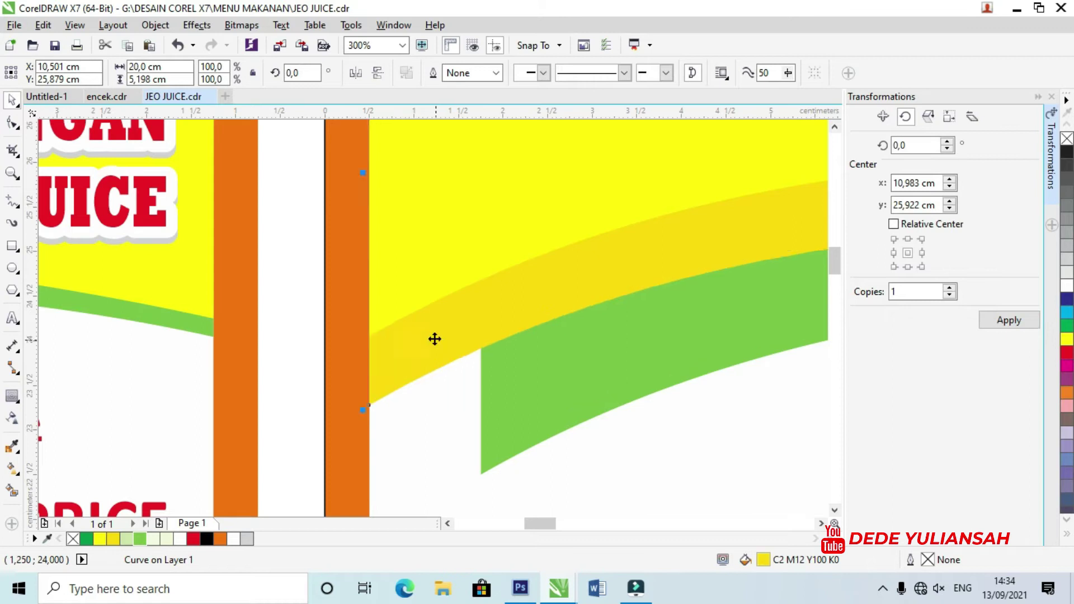
{"action": "scroll", "coordinate": [431, 337], "scroll_direction": "down", "scroll_amount": 2}
{"action": "scroll", "coordinate": [413, 335], "scroll_direction": "down", "scroll_amount": 1}
{"action": "scroll", "coordinate": [404, 354], "scroll_direction": "up", "scroll_amount": 2}
{"action": "left_click_drag", "start_coordinate": [548, 362], "coordinate": [474, 350]}
{"action": "scroll", "coordinate": [467, 380], "scroll_direction": "up", "scroll_amount": 2}
{"action": "scroll", "coordinate": [453, 346], "scroll_direction": "down", "scroll_amount": 2}
{"action": "scroll", "coordinate": [429, 336], "scroll_direction": "up", "scroll_amount": 2}
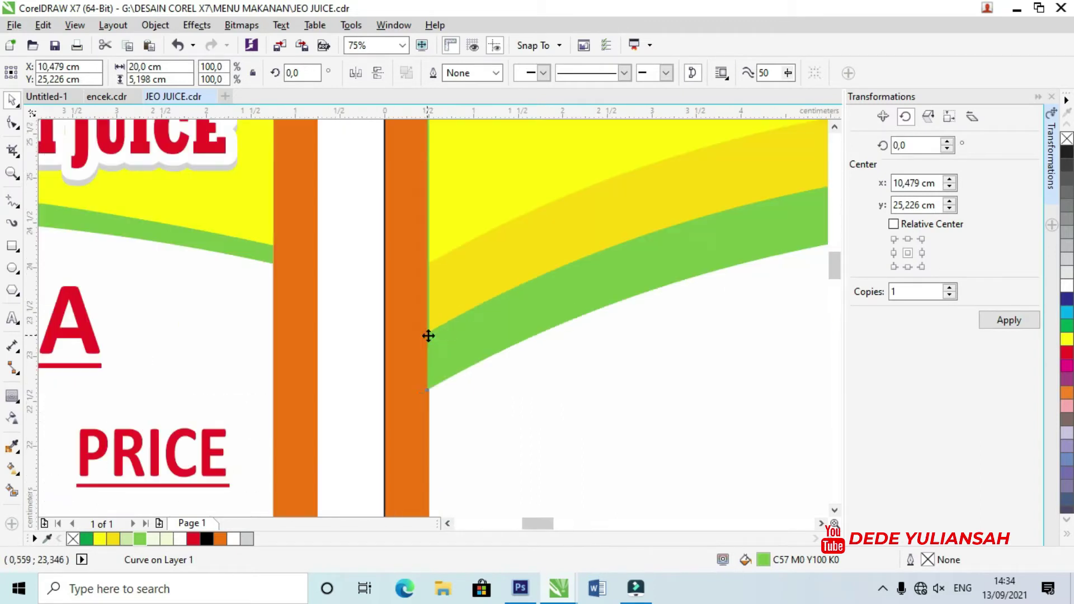
{"action": "scroll", "coordinate": [445, 335], "scroll_direction": "up", "scroll_amount": 1}
{"action": "left_click_drag", "start_coordinate": [451, 378], "coordinate": [424, 360]}
{"action": "scroll", "coordinate": [436, 386], "scroll_direction": "up", "scroll_amount": 3}
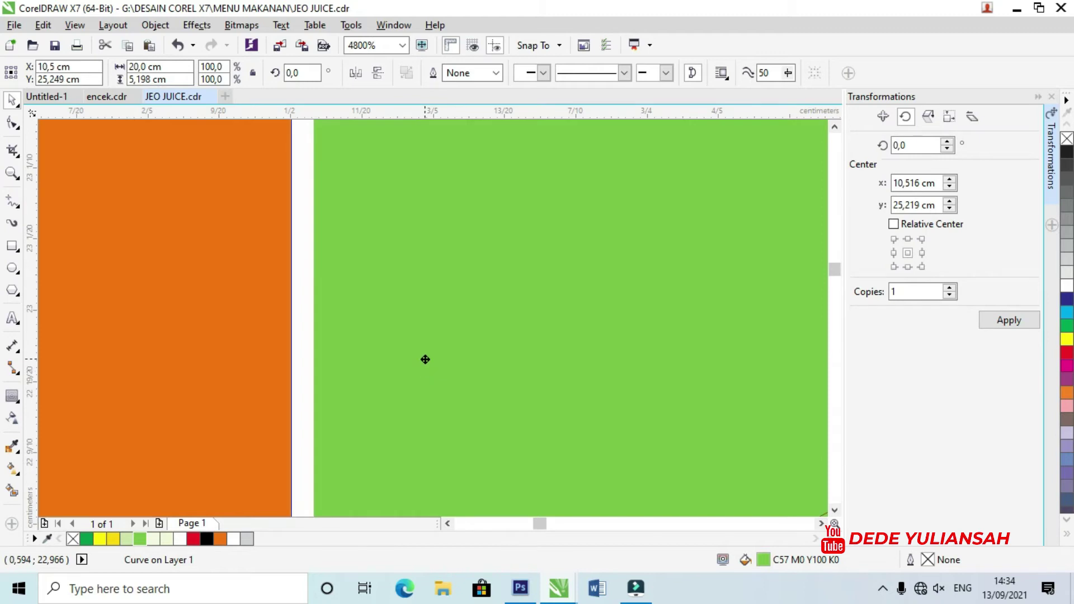
{"action": "scroll", "coordinate": [408, 338], "scroll_direction": "down", "scroll_amount": 3}
{"action": "scroll", "coordinate": [417, 341], "scroll_direction": "down", "scroll_amount": 3}
Step: Raise the gold wave band's right end node up along the orange border
{"action": "left_click", "coordinate": [455, 373], "text": "shift"}
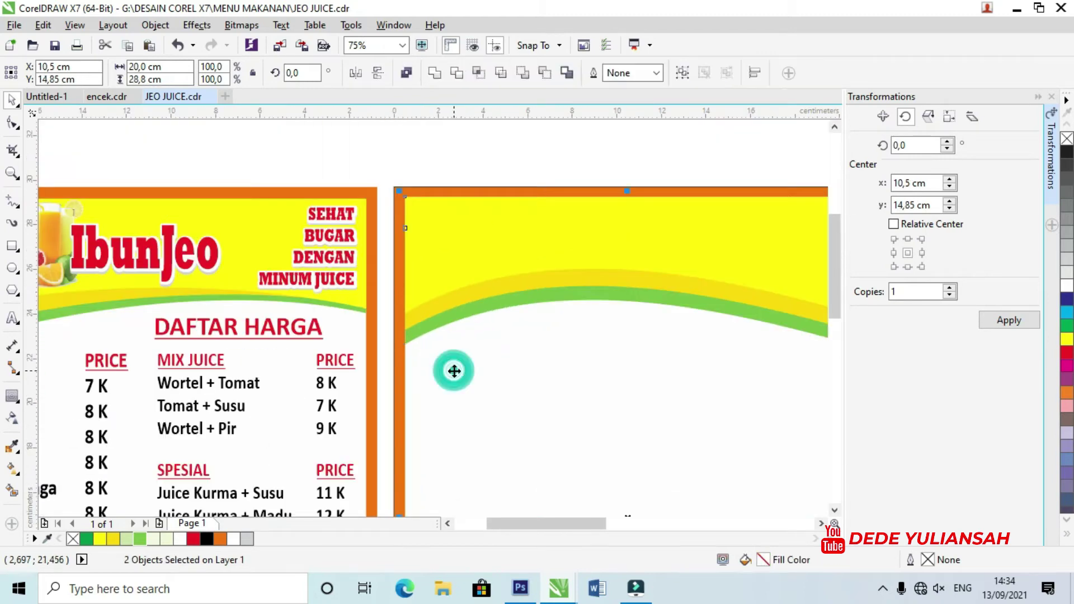
{"action": "scroll", "coordinate": [446, 356], "scroll_direction": "down", "scroll_amount": 1}
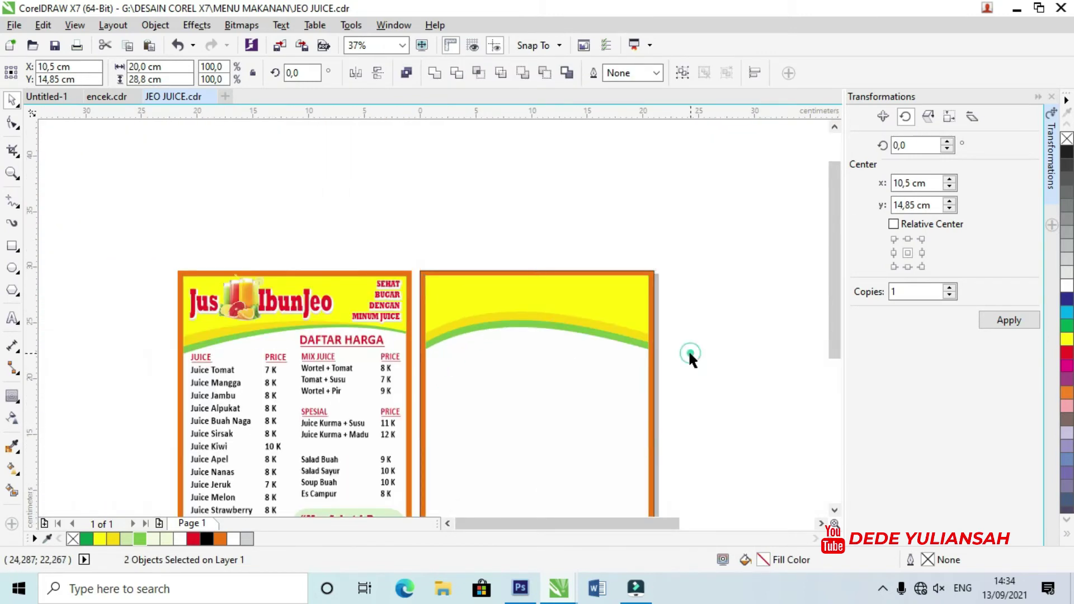
{"action": "left_click", "coordinate": [689, 353]}
{"action": "scroll", "coordinate": [590, 340], "scroll_direction": "up", "scroll_amount": 1}
{"action": "scroll", "coordinate": [683, 339], "scroll_direction": "up", "scroll_amount": 1}
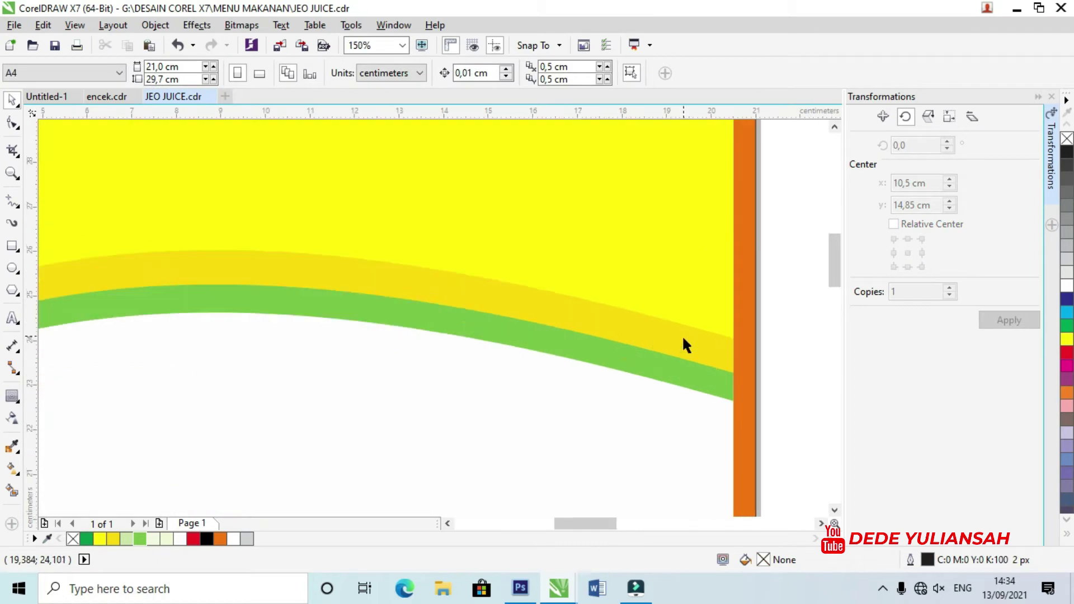
{"action": "left_click", "coordinate": [687, 353]}
{"action": "left_click", "coordinate": [11, 124]}
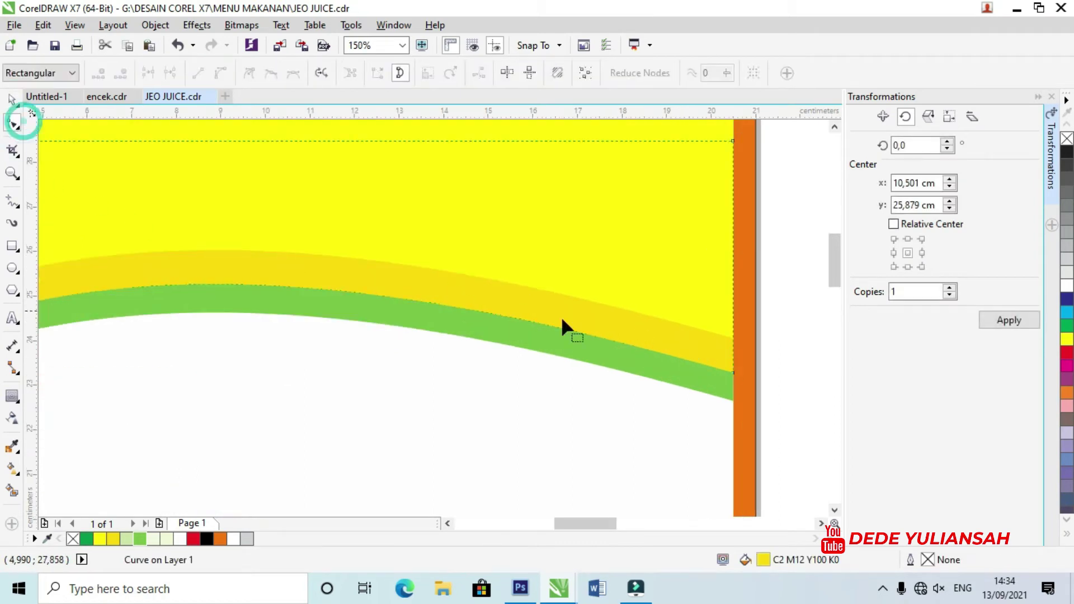
{"action": "scroll", "coordinate": [725, 362], "scroll_direction": "up", "scroll_amount": 1}
{"action": "scroll", "coordinate": [753, 387], "scroll_direction": "up", "scroll_amount": 1}
{"action": "left_click_drag", "start_coordinate": [753, 390], "coordinate": [752, 255]}
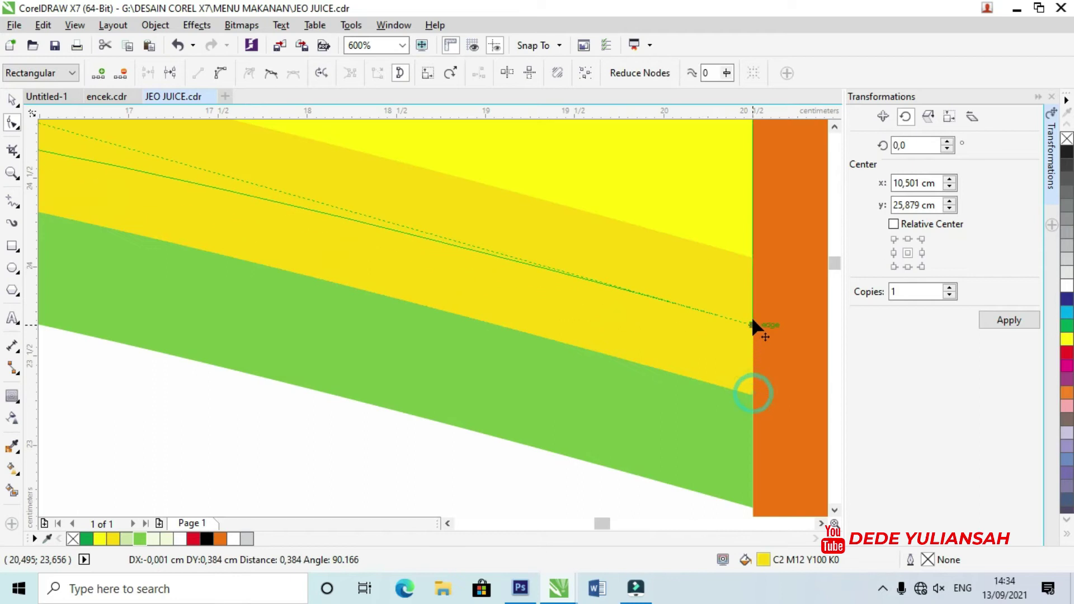
{"action": "scroll", "coordinate": [752, 255], "scroll_direction": "down", "scroll_amount": 3}
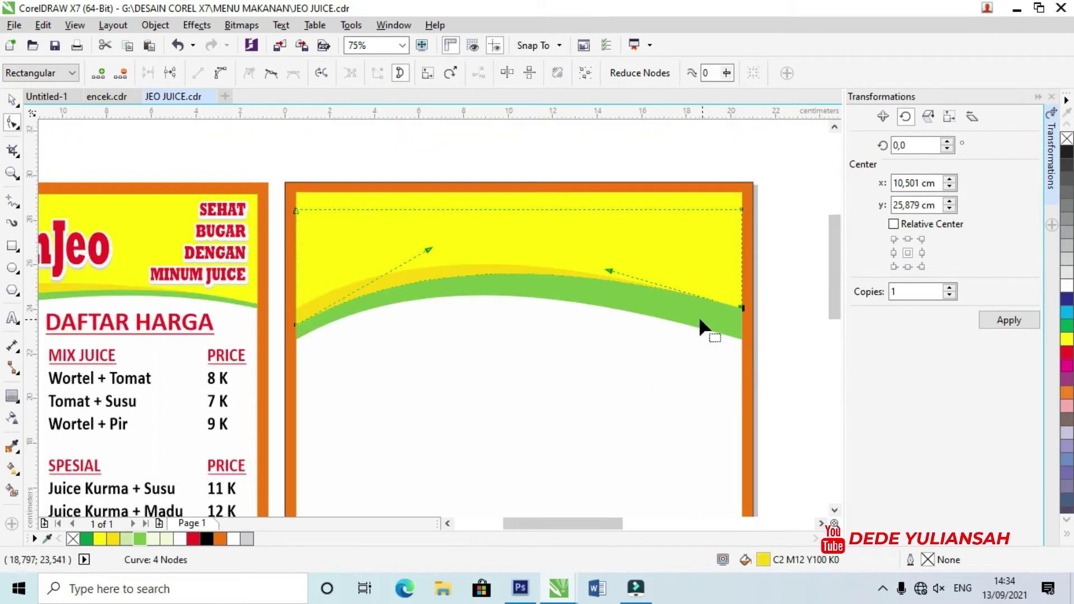
{"action": "scroll", "coordinate": [525, 285], "scroll_direction": "down", "scroll_amount": 1}
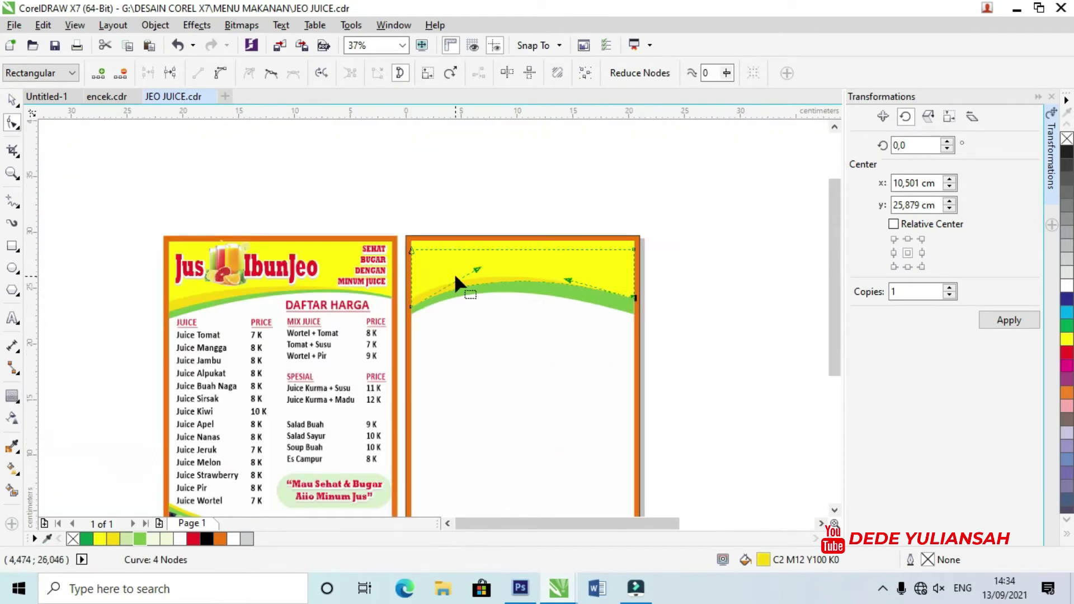
{"action": "scroll", "coordinate": [455, 273], "scroll_direction": "up", "scroll_amount": 1}
Step: Raise the green wave band's right end higher up the orange border, redoing the first try
{"action": "left_click", "coordinate": [804, 343]}
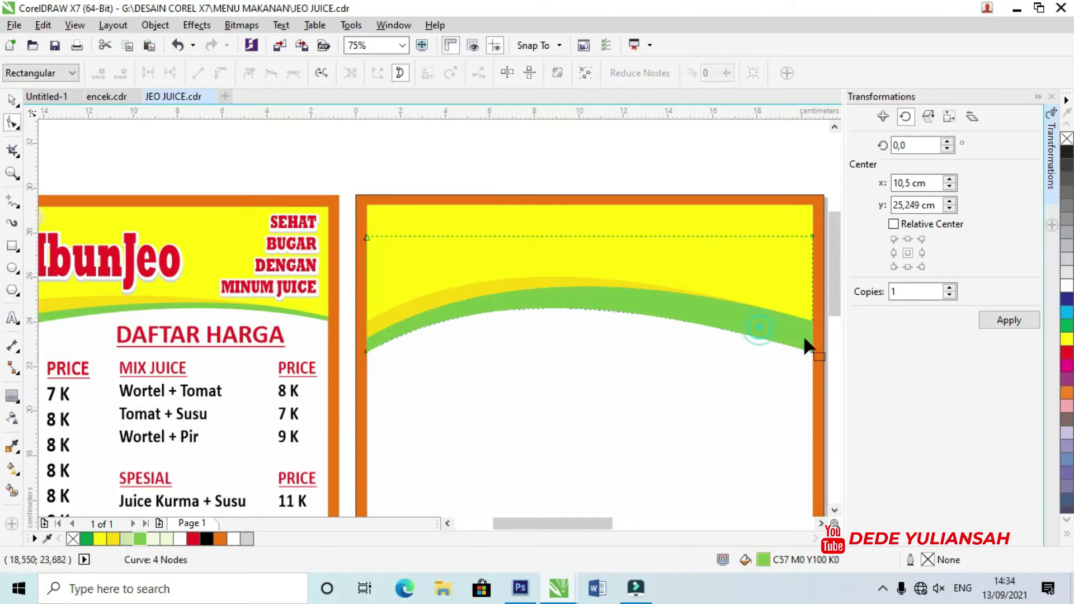
{"action": "scroll", "coordinate": [801, 354], "scroll_direction": "up", "scroll_amount": 2}
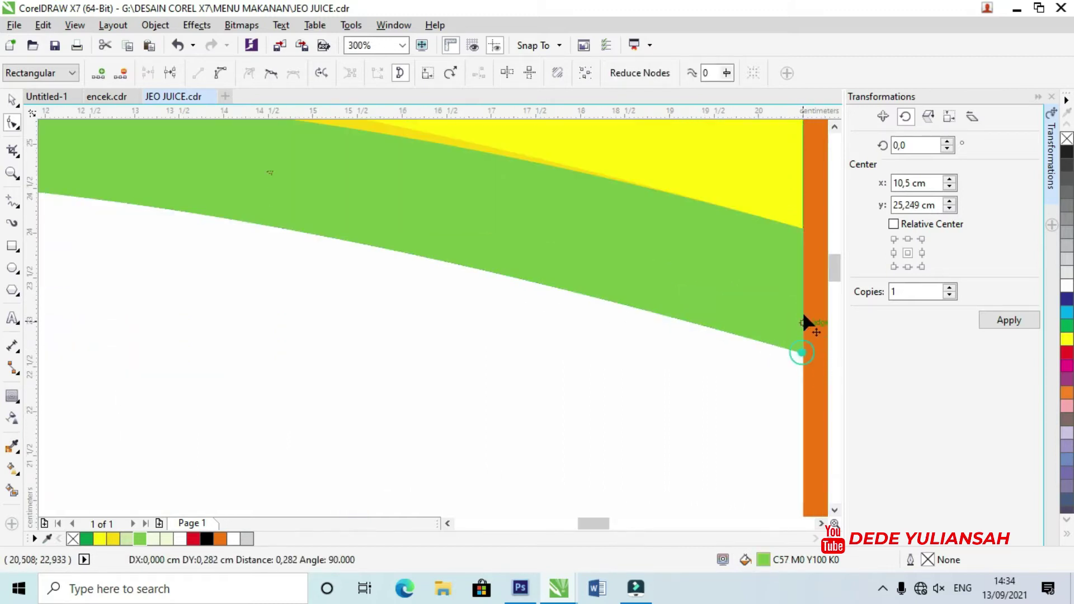
{"action": "left_click_drag", "start_coordinate": [801, 352], "coordinate": [803, 276]}
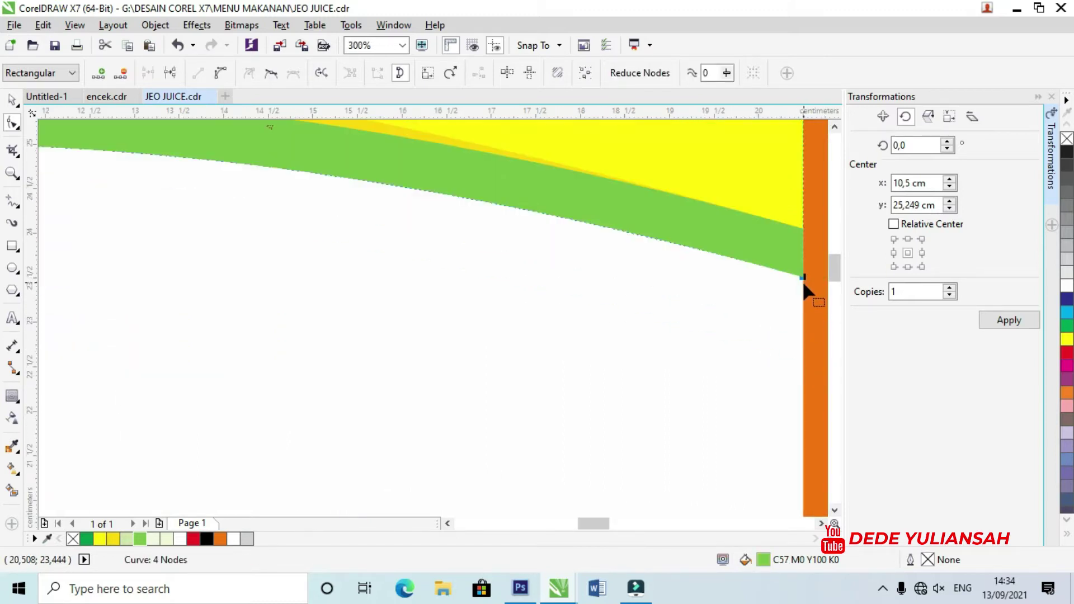
{"action": "key", "text": "ctrl+z"}
{"action": "left_click_drag", "start_coordinate": [801, 351], "coordinate": [802, 231]}
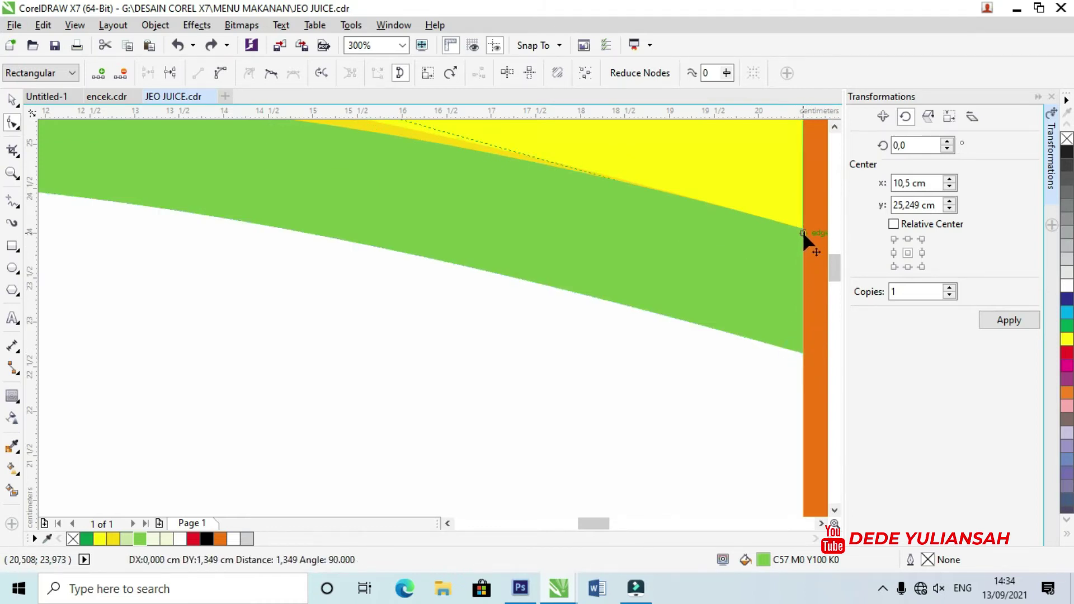
{"action": "scroll", "coordinate": [803, 230], "scroll_direction": "down", "scroll_amount": 2}
{"action": "scroll", "coordinate": [731, 300], "scroll_direction": "down", "scroll_amount": 1}
{"action": "scroll", "coordinate": [532, 272], "scroll_direction": "down", "scroll_amount": 2}
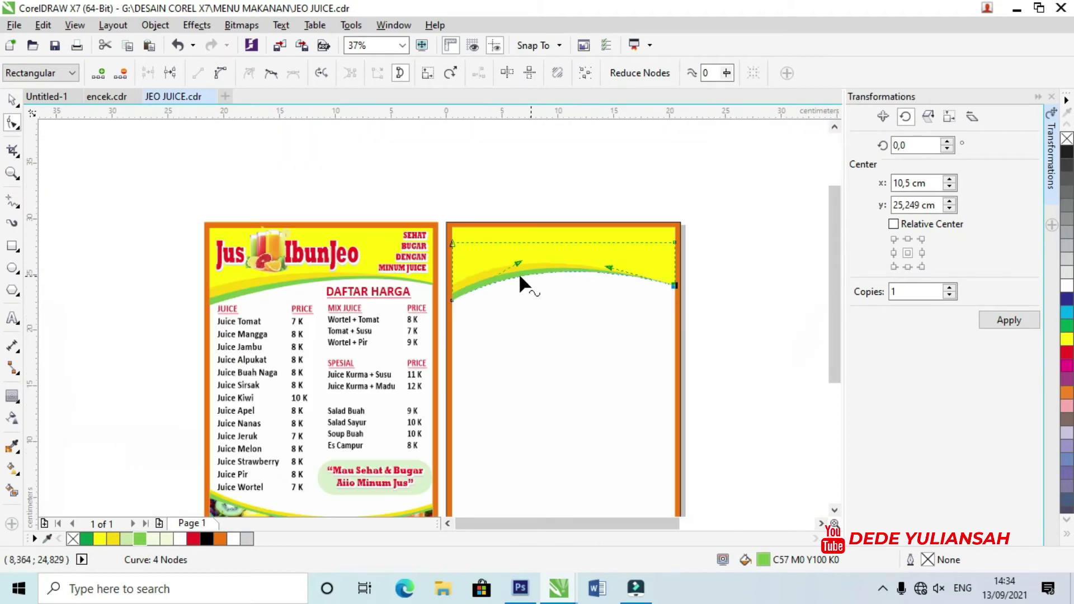
{"action": "scroll", "coordinate": [475, 283], "scroll_direction": "up", "scroll_amount": 1}
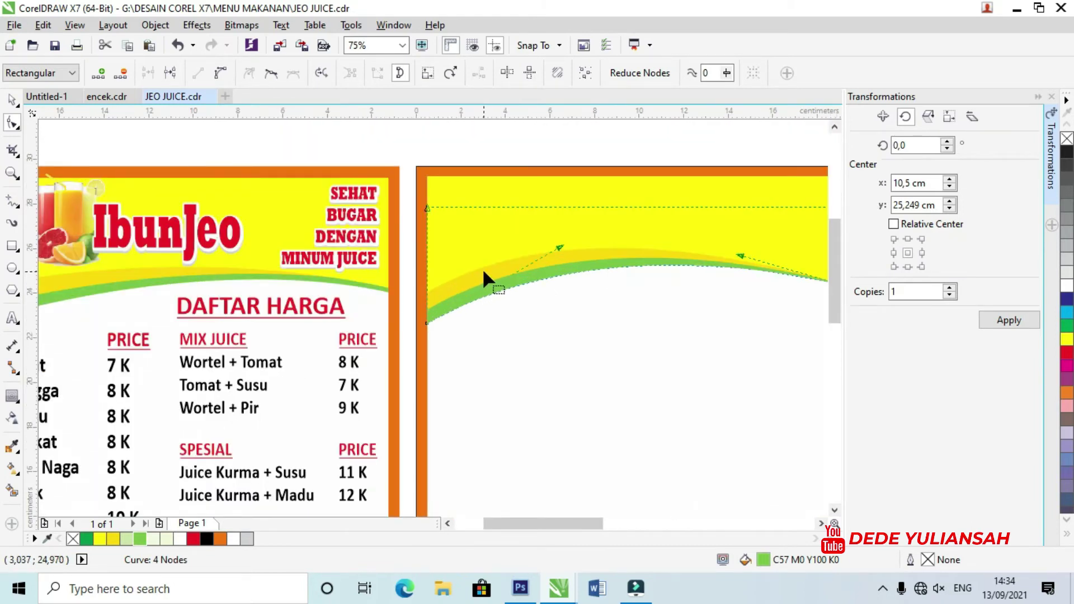
{"action": "scroll", "coordinate": [483, 272], "scroll_direction": "down", "scroll_amount": 1}
{"action": "scroll", "coordinate": [459, 280], "scroll_direction": "up", "scroll_amount": 1}
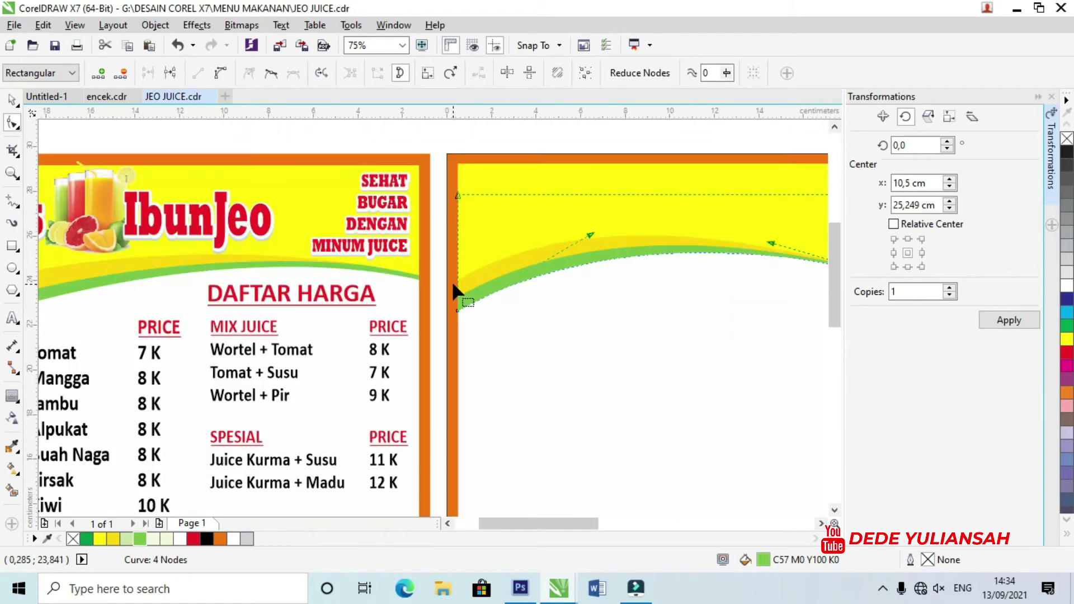
{"action": "left_click", "coordinate": [468, 271]}
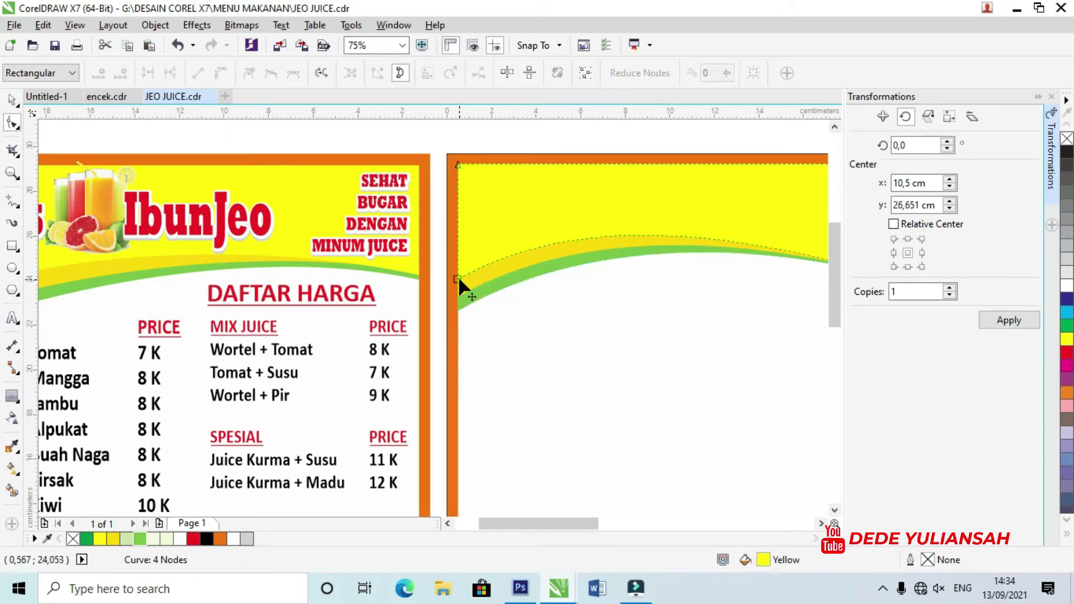
Step: Drag the green wave band's left end node up to sit flush against the left border
{"action": "left_click", "coordinate": [458, 271]}
{"action": "left_click", "coordinate": [470, 286]}
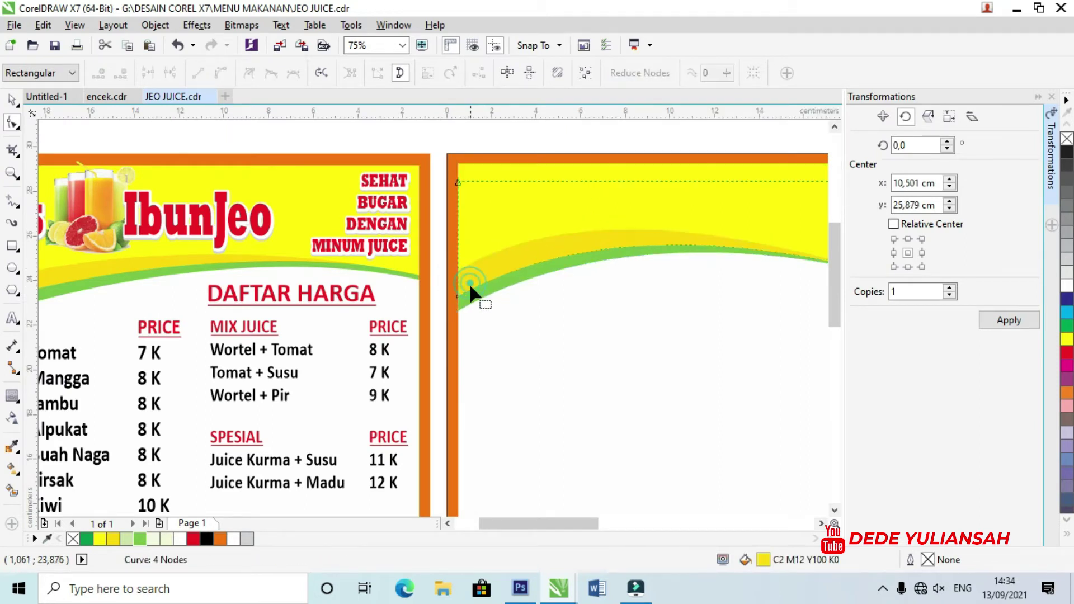
{"action": "left_click", "coordinate": [458, 297]}
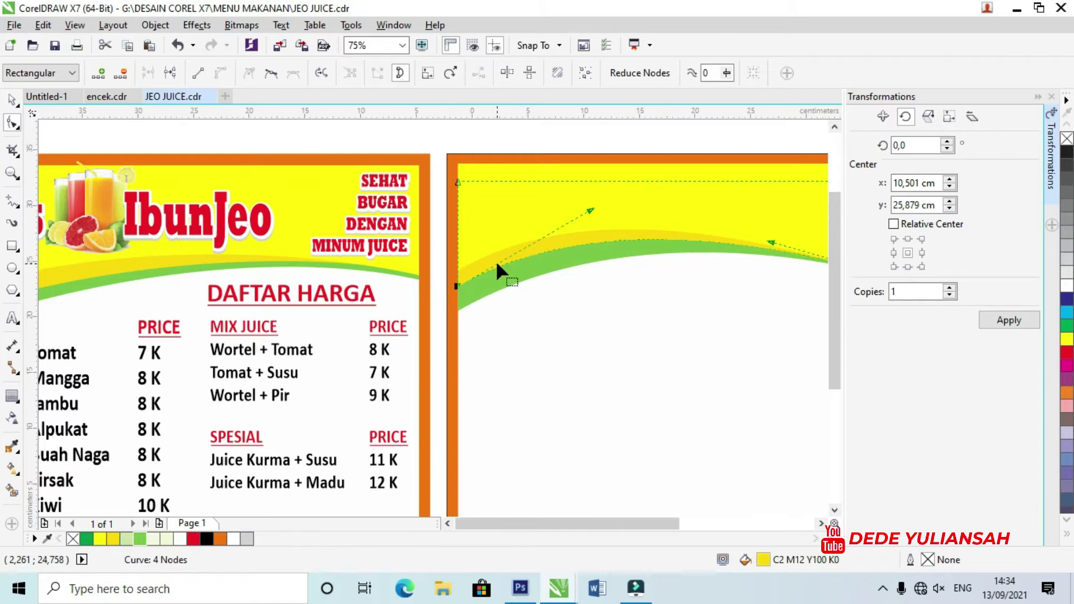
{"action": "scroll", "coordinate": [498, 272], "scroll_direction": "down", "scroll_amount": 1}
{"action": "scroll", "coordinate": [487, 279], "scroll_direction": "up", "scroll_amount": 1}
{"action": "left_click", "coordinate": [475, 299]}
{"action": "scroll", "coordinate": [475, 299], "scroll_direction": "up", "scroll_amount": 2}
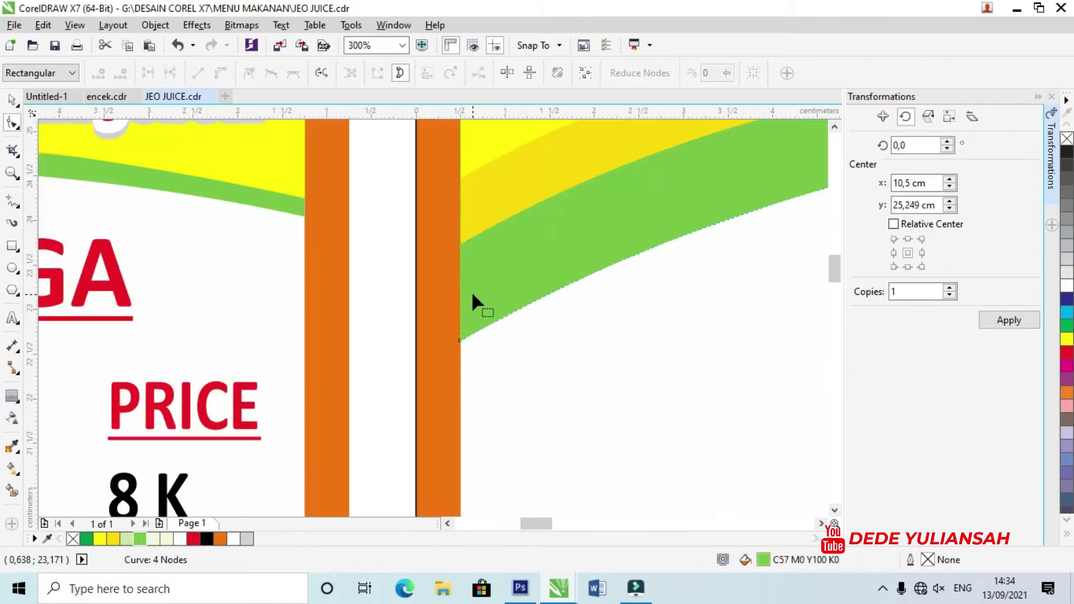
{"action": "left_click_drag", "start_coordinate": [459, 340], "coordinate": [460, 312]}
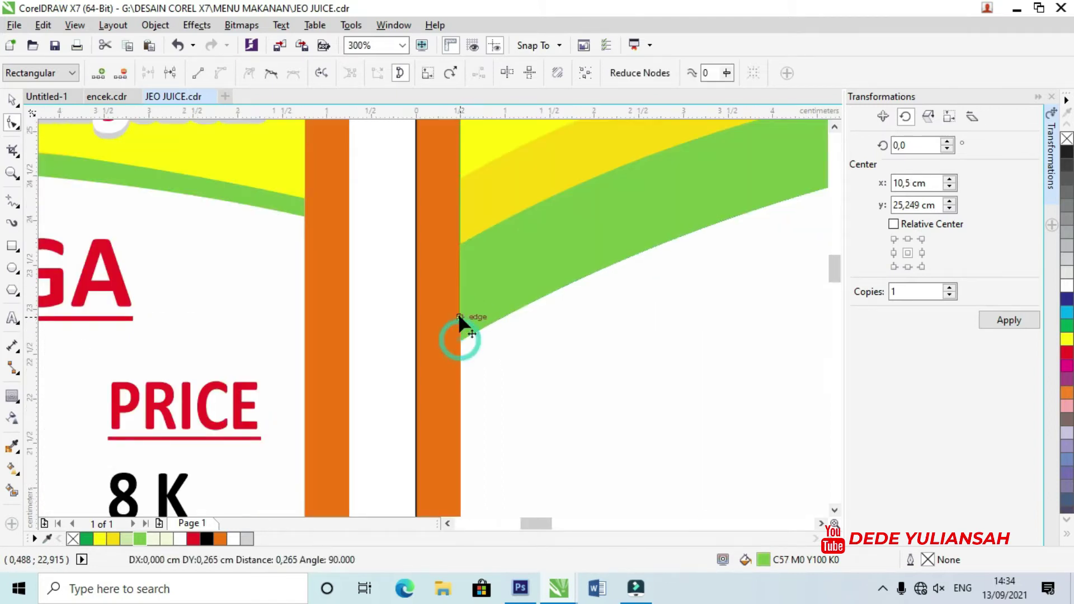
{"action": "scroll", "coordinate": [471, 306], "scroll_direction": "down", "scroll_amount": 1}
{"action": "scroll", "coordinate": [480, 303], "scroll_direction": "down", "scroll_amount": 2}
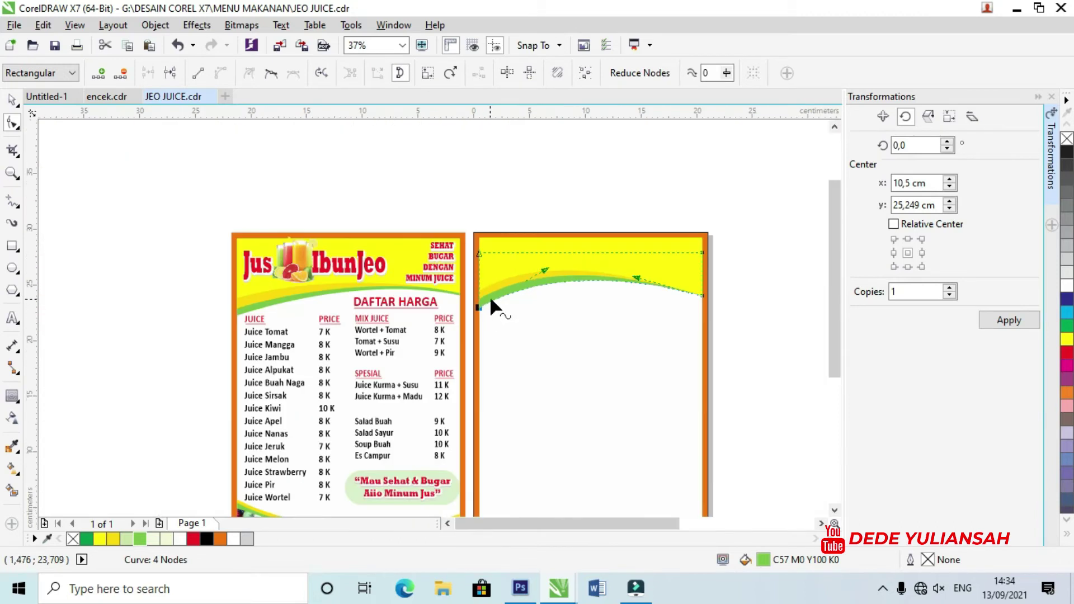
Step: Return to the Pick tool and clear the selection
{"action": "left_click", "coordinate": [11, 100]}
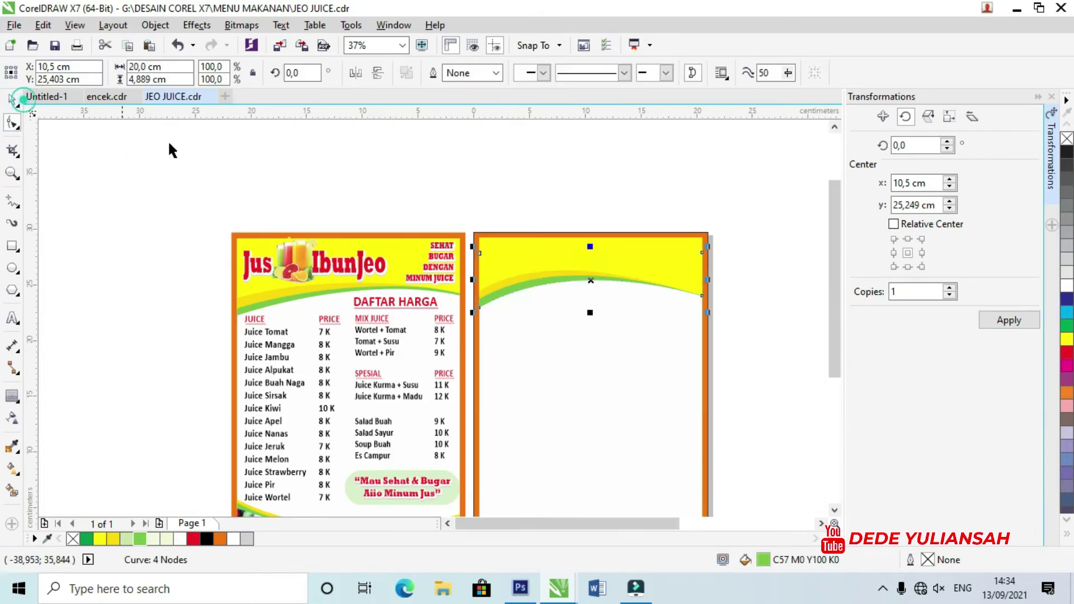
{"action": "left_click", "coordinate": [482, 152]}
{"action": "scroll", "coordinate": [483, 154], "scroll_direction": "down", "scroll_amount": 1}
{"action": "scroll", "coordinate": [522, 347], "scroll_direction": "up", "scroll_amount": 1}
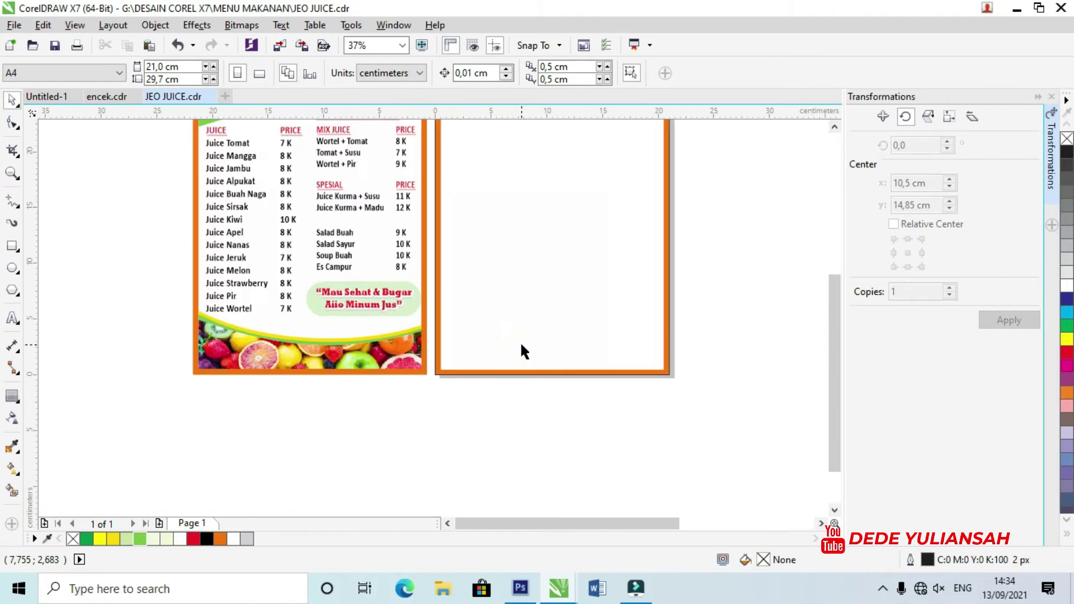
{"action": "scroll", "coordinate": [490, 367], "scroll_direction": "down", "scroll_amount": 1}
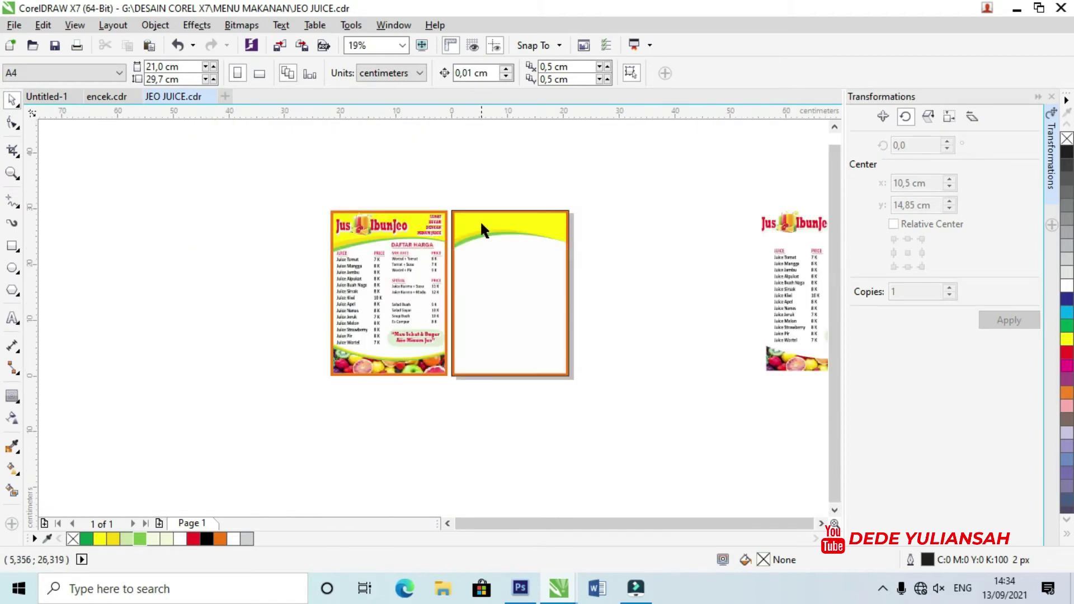
Step: Move the yellow wave to the second page, mirror it vertically and align it to the page bottom
{"action": "left_click_drag", "start_coordinate": [483, 227], "coordinate": [508, 377]}
{"action": "scroll", "coordinate": [507, 378], "scroll_direction": "up", "scroll_amount": 1}
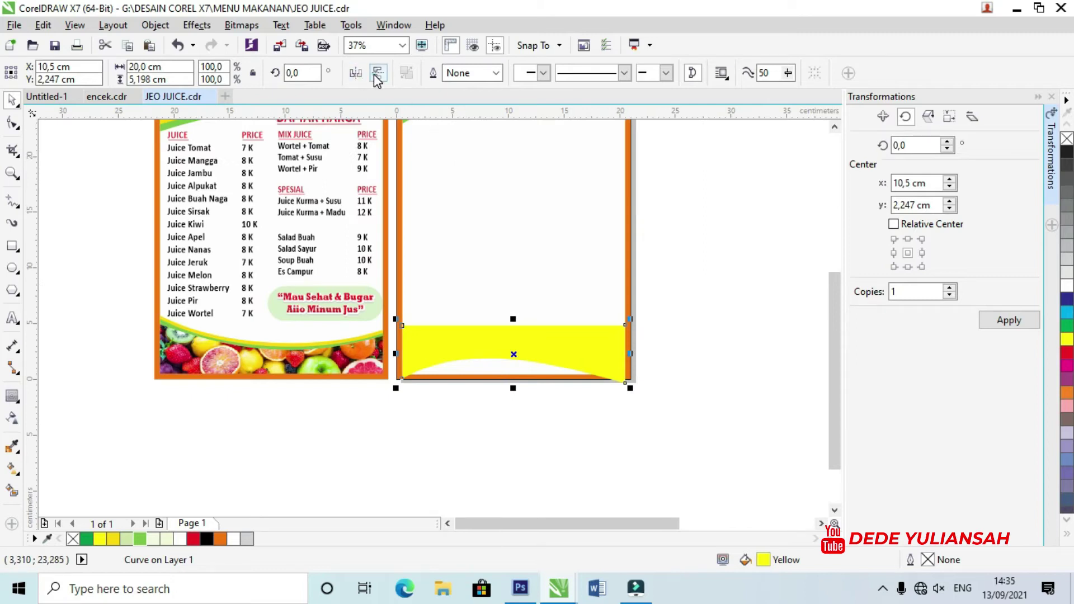
{"action": "left_click", "coordinate": [355, 73]}
{"action": "left_click", "coordinate": [479, 284], "text": "shift"}
{"action": "key", "text": "b"}
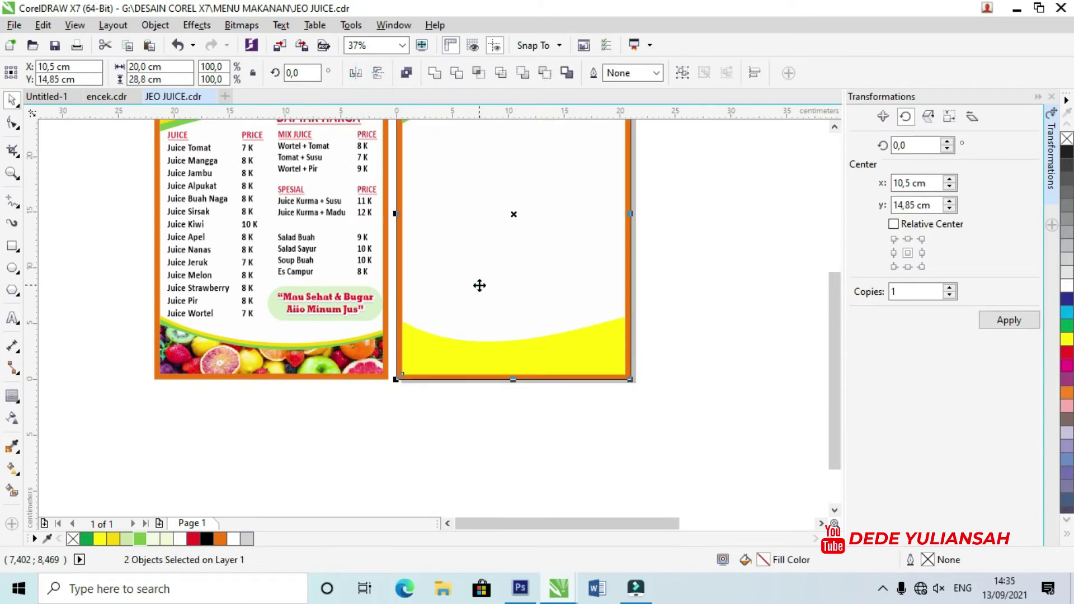
{"action": "left_click", "coordinate": [652, 420]}
Step: Fill the bottom wave copies green and yellow, nudging the curves slightly upward
{"action": "scroll", "coordinate": [403, 336], "scroll_direction": "up", "scroll_amount": 2}
{"action": "scroll", "coordinate": [446, 356], "scroll_direction": "up", "scroll_amount": 2}
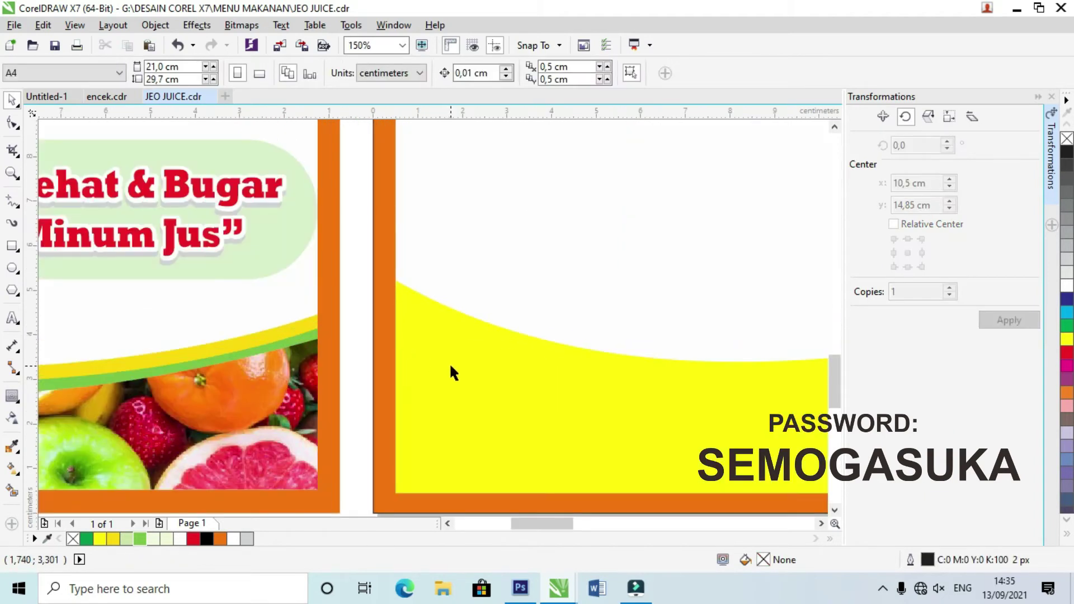
{"action": "left_click_drag", "start_coordinate": [450, 368], "coordinate": [447, 335]}
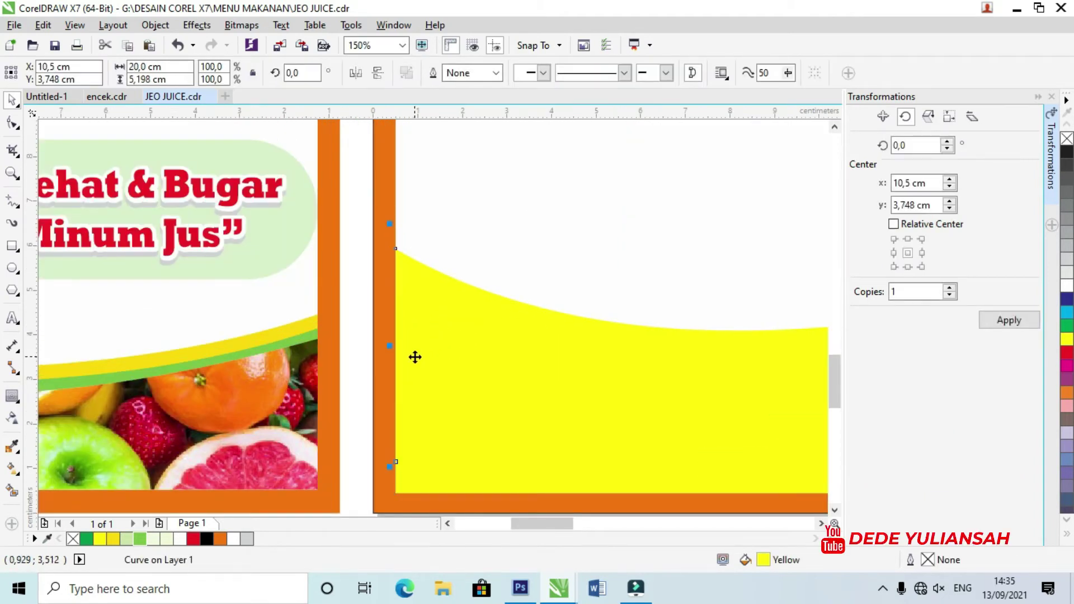
{"action": "left_click", "coordinate": [140, 539]}
{"action": "left_click_drag", "start_coordinate": [457, 380], "coordinate": [468, 360]}
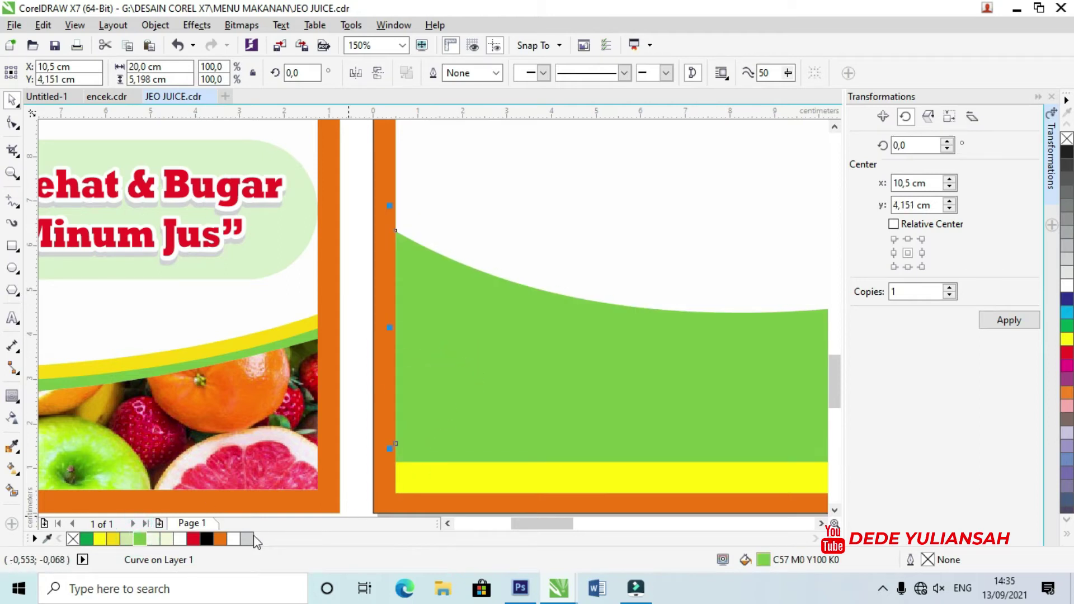
{"action": "left_click", "coordinate": [113, 539]}
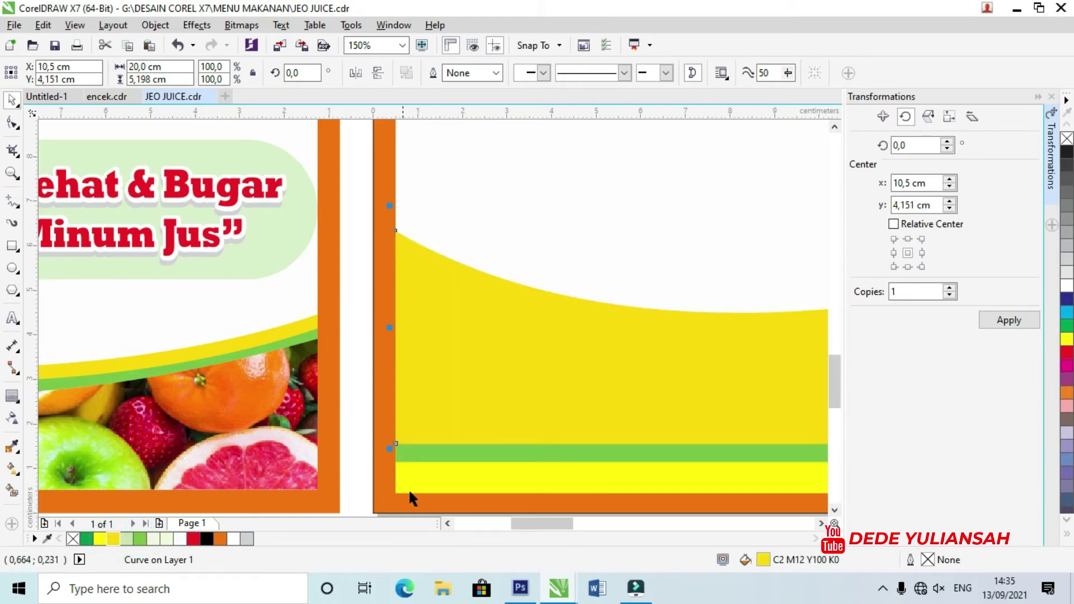
{"action": "left_click", "coordinate": [423, 456], "text": "shift"}
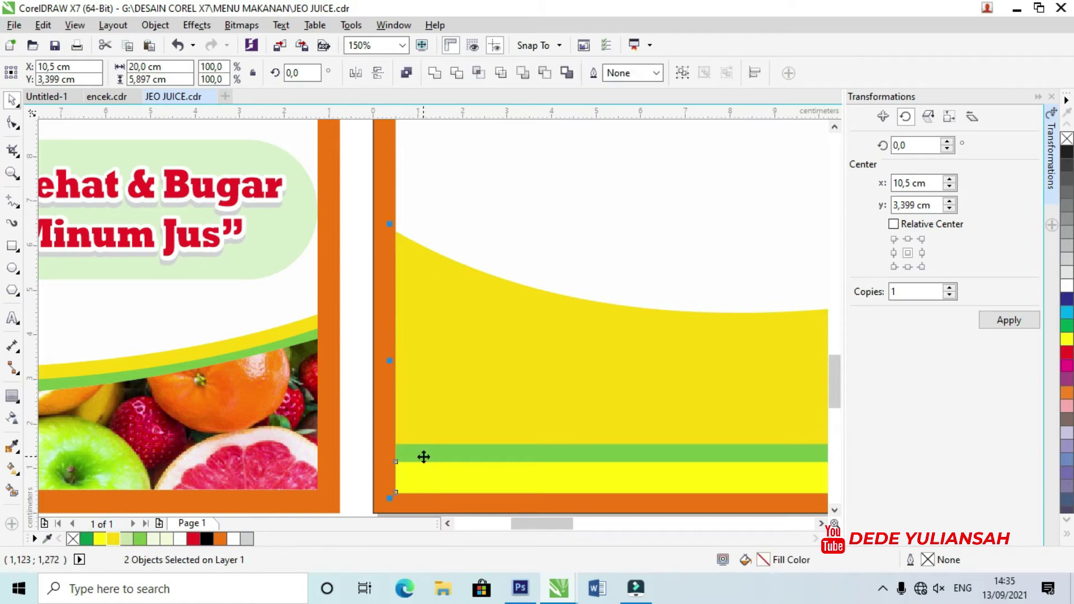
{"action": "key", "text": "ctrl+z"}
Step: Bring the yellow bottom wave in front of the green one
{"action": "scroll", "coordinate": [409, 436], "scroll_direction": "down", "scroll_amount": 2}
{"action": "left_click", "coordinate": [447, 523]}
{"action": "left_click", "coordinate": [547, 489]}
{"action": "left_click", "coordinate": [556, 454]}
{"action": "key", "text": "shift+Page_Up"}
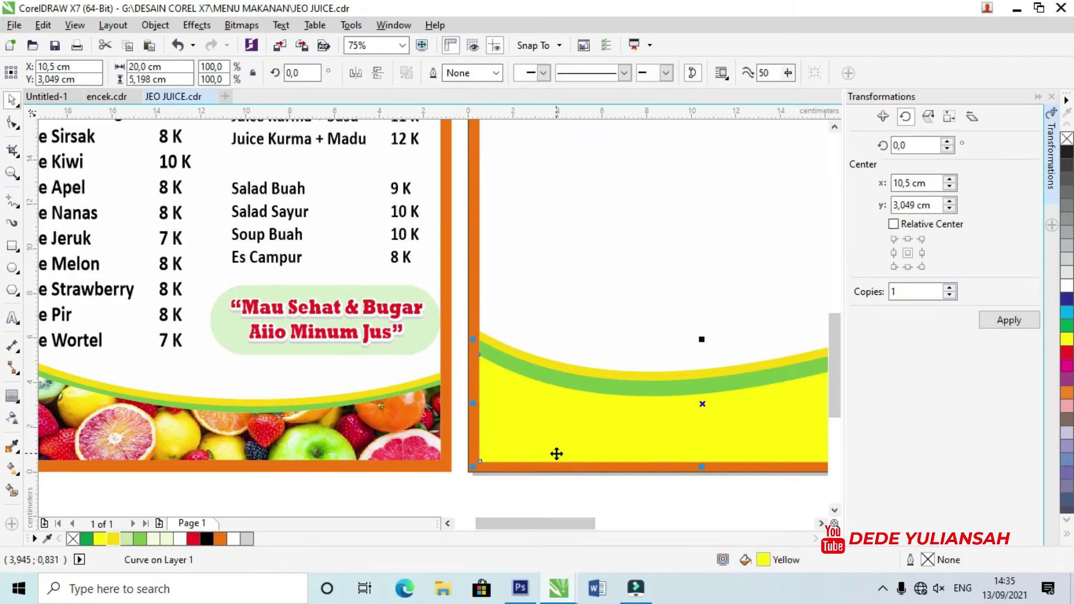
{"action": "scroll", "coordinate": [483, 431], "scroll_direction": "down", "scroll_amount": 1}
{"action": "left_click", "coordinate": [630, 477]}
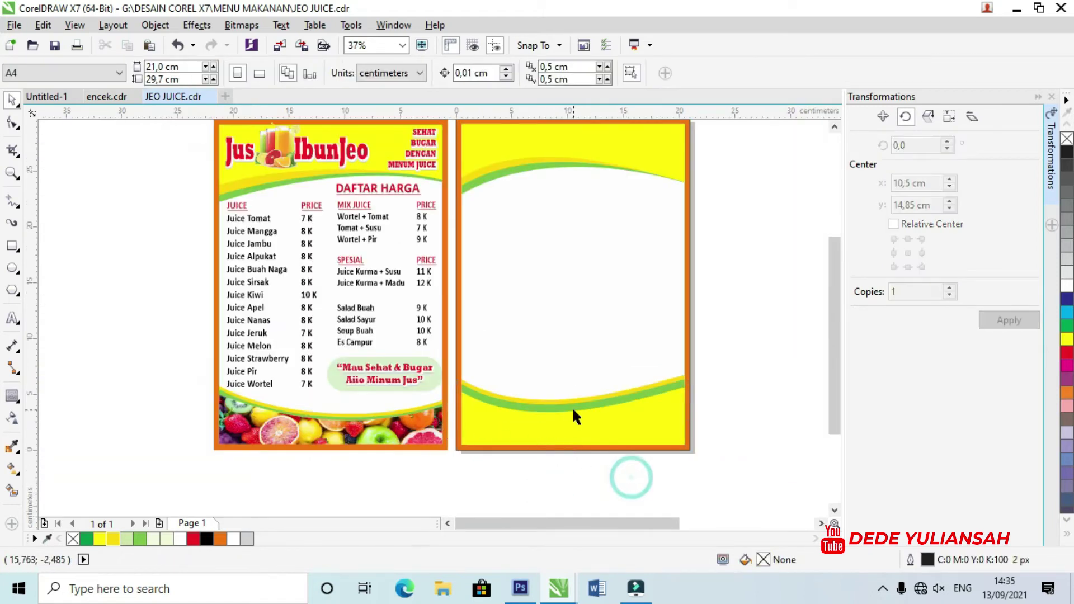
Step: Lower the right-hand end nodes of the bottom green and yellow wave bands
{"action": "scroll", "coordinate": [600, 414], "scroll_direction": "up", "scroll_amount": 1}
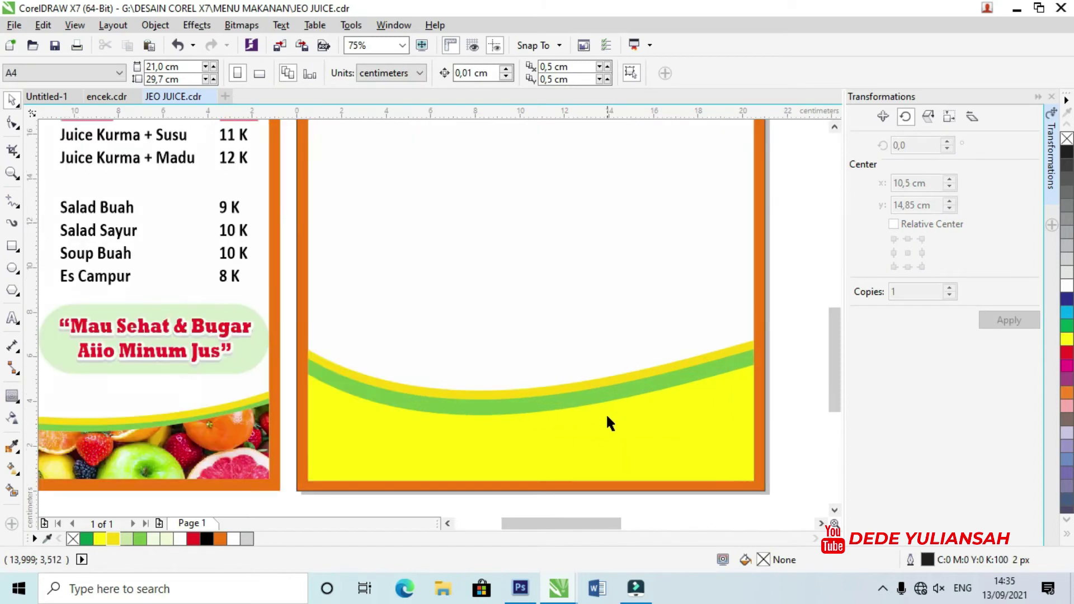
{"action": "left_click", "coordinate": [605, 414]}
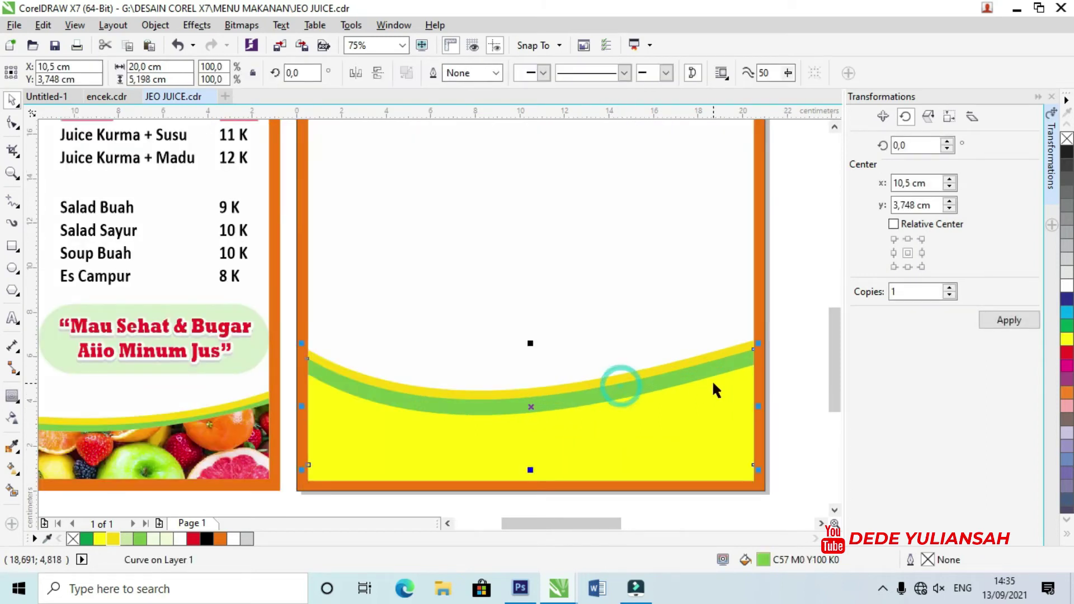
{"action": "scroll", "coordinate": [714, 381], "scroll_direction": "up", "scroll_amount": 1}
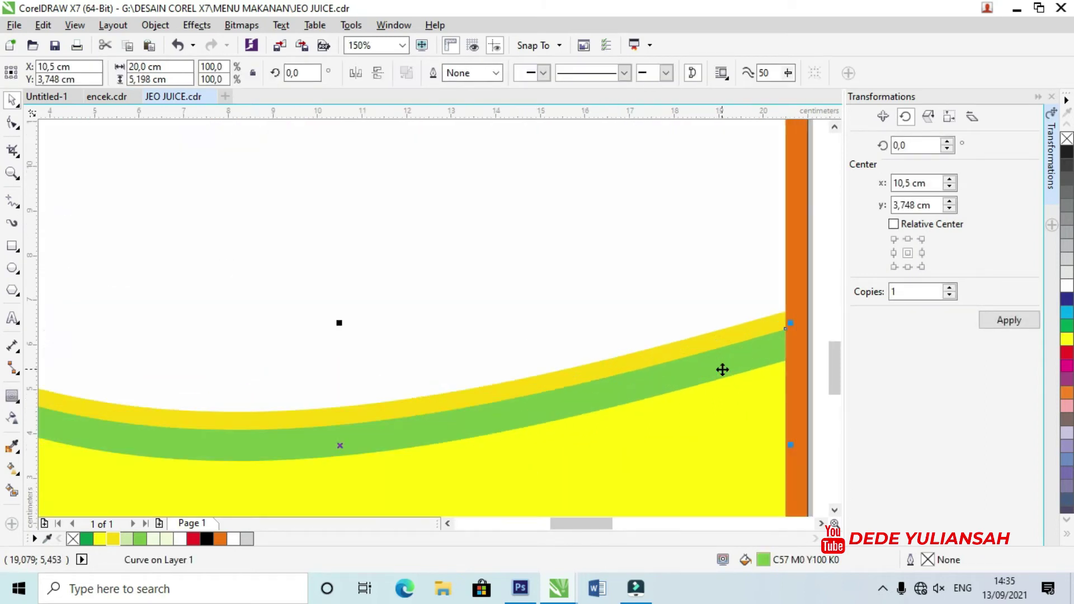
{"action": "left_click", "coordinate": [14, 123]}
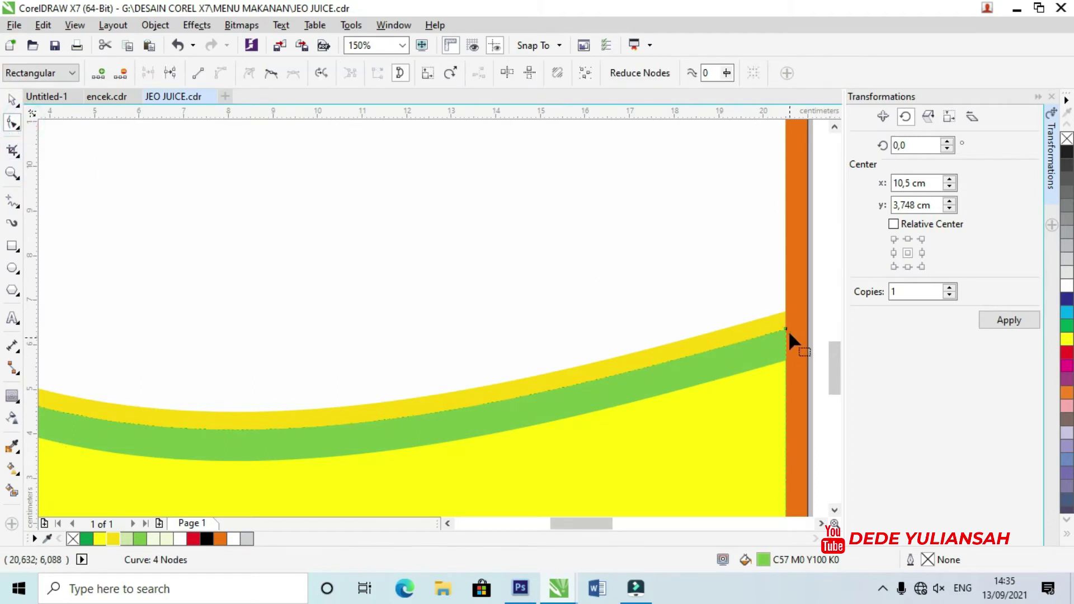
{"action": "left_click_drag", "start_coordinate": [786, 329], "coordinate": [786, 346]}
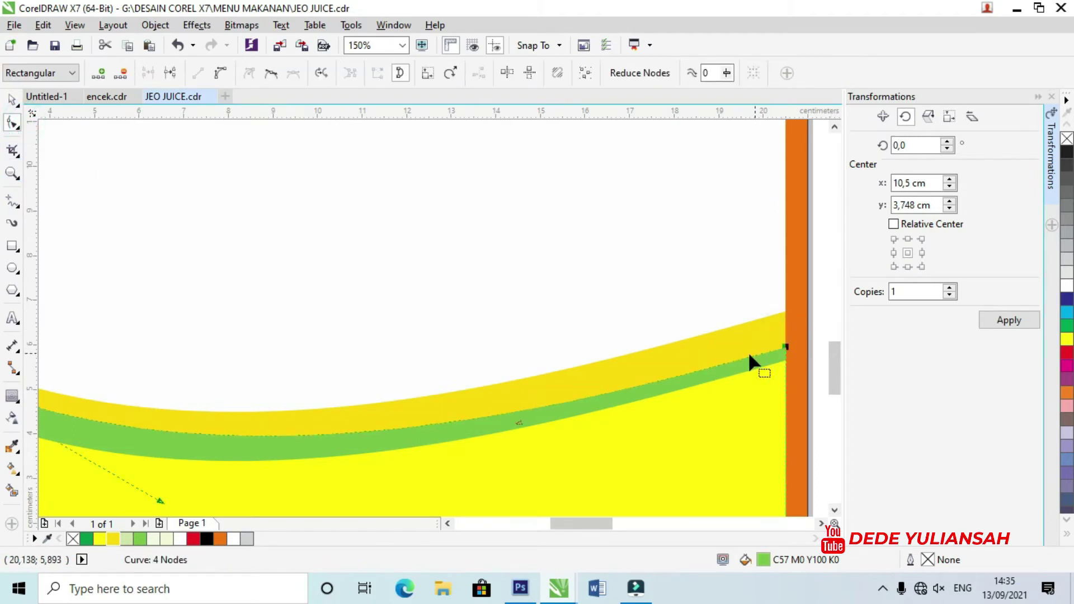
{"action": "scroll", "coordinate": [750, 355], "scroll_direction": "down", "scroll_amount": 1}
{"action": "scroll", "coordinate": [751, 345], "scroll_direction": "up", "scroll_amount": 1}
{"action": "left_click", "coordinate": [727, 347]}
{"action": "scroll", "coordinate": [728, 346], "scroll_direction": "up", "scroll_amount": 2}
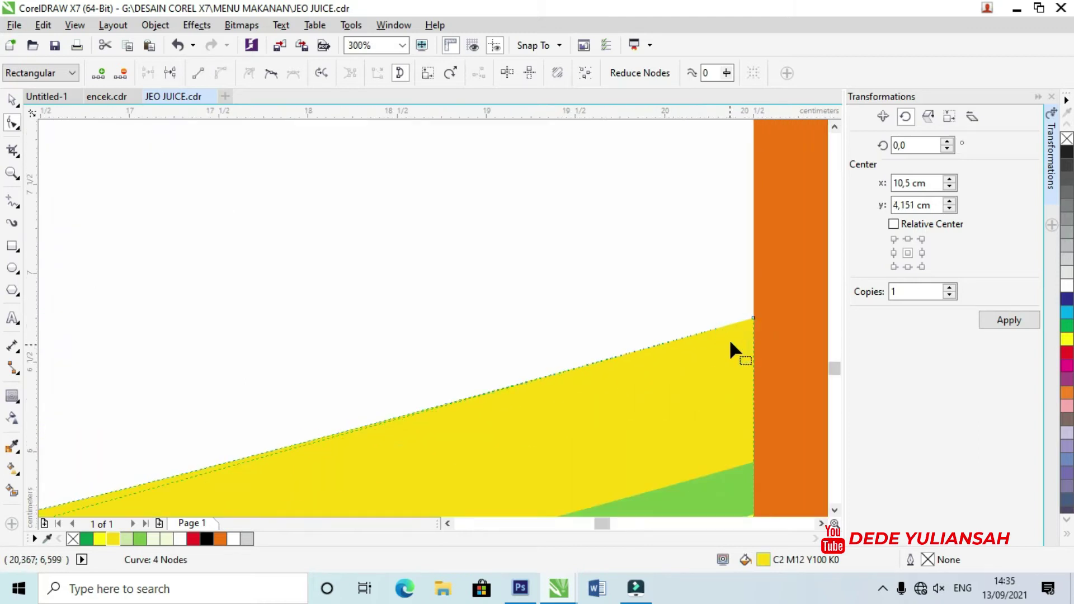
{"action": "left_click_drag", "start_coordinate": [752, 317], "coordinate": [752, 393]}
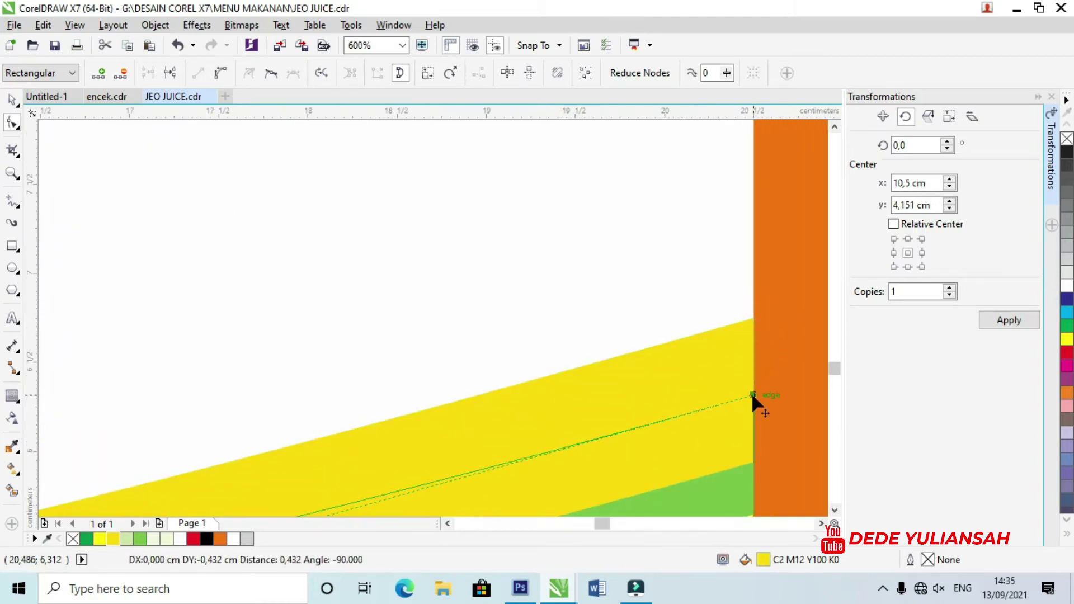
{"action": "scroll", "coordinate": [747, 372], "scroll_direction": "down", "scroll_amount": 4}
{"action": "scroll", "coordinate": [609, 398], "scroll_direction": "up", "scroll_amount": 1}
{"action": "scroll", "coordinate": [613, 390], "scroll_direction": "up", "scroll_amount": 1}
{"action": "scroll", "coordinate": [614, 389], "scroll_direction": "down", "scroll_amount": 1}
{"action": "scroll", "coordinate": [613, 390], "scroll_direction": "down", "scroll_amount": 1}
{"action": "scroll", "coordinate": [592, 394], "scroll_direction": "up", "scroll_amount": 1}
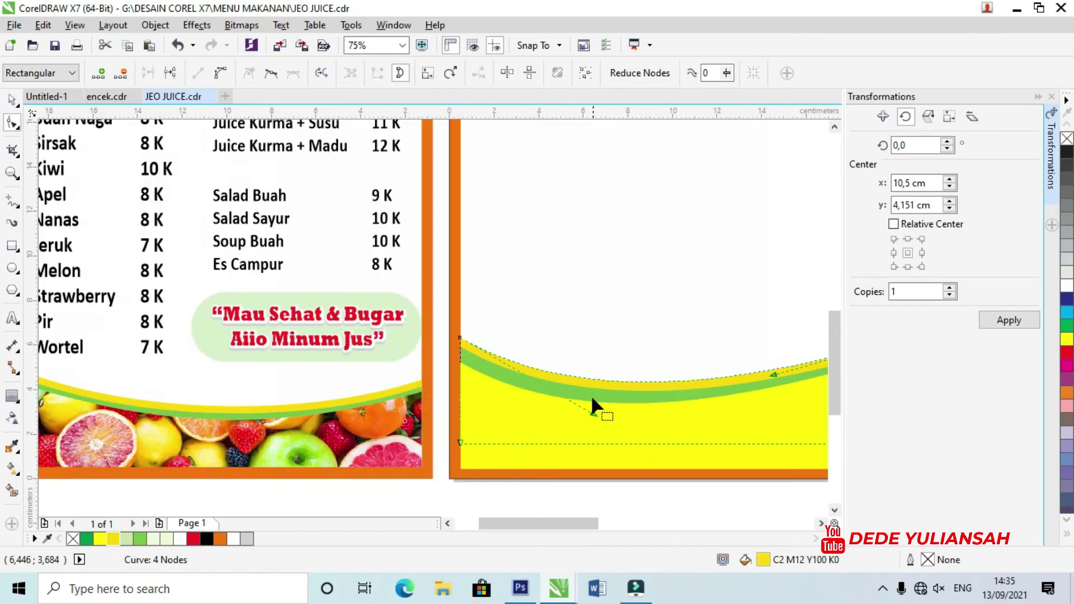
Step: Lower the left ends of the bottom green and yellow waves and smooth the curve's bend
{"action": "scroll", "coordinate": [484, 374], "scroll_direction": "up", "scroll_amount": 1}
{"action": "scroll", "coordinate": [452, 353], "scroll_direction": "up", "scroll_amount": 2}
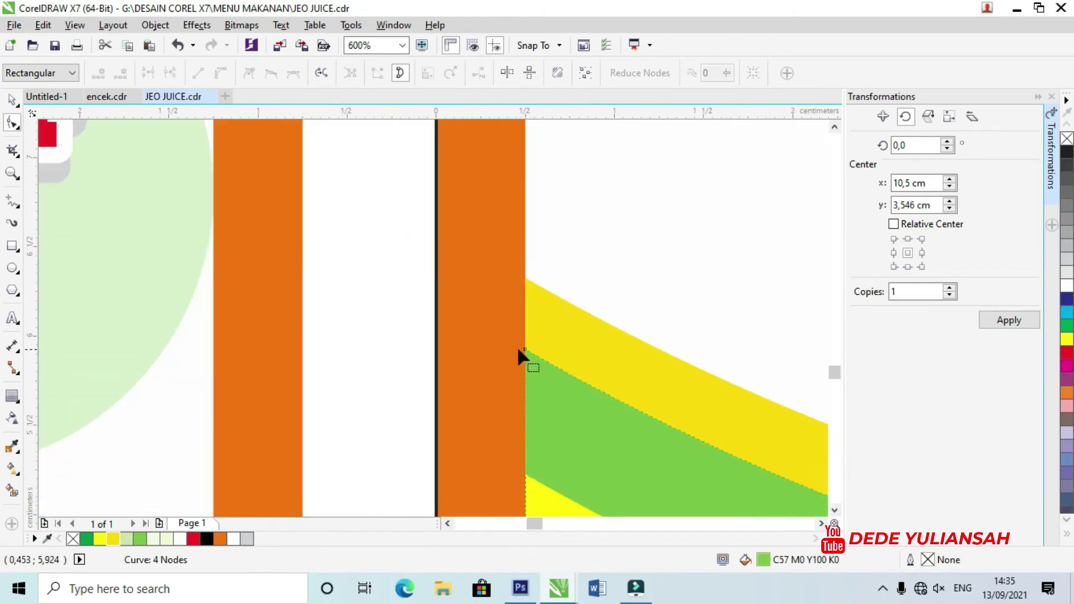
{"action": "left_click_drag", "start_coordinate": [527, 346], "coordinate": [527, 392]}
{"action": "scroll", "coordinate": [519, 375], "scroll_direction": "down", "scroll_amount": 2}
{"action": "scroll", "coordinate": [531, 368], "scroll_direction": "down", "scroll_amount": 1}
{"action": "scroll", "coordinate": [530, 368], "scroll_direction": "up", "scroll_amount": 1}
{"action": "scroll", "coordinate": [516, 368], "scroll_direction": "up", "scroll_amount": 2}
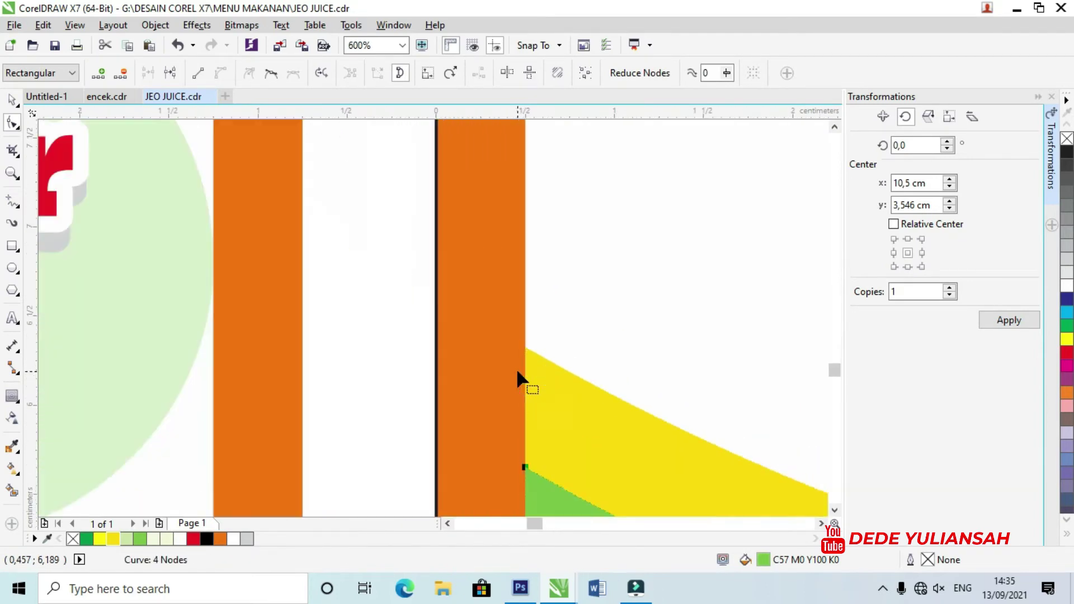
{"action": "left_click", "coordinate": [529, 367]}
{"action": "left_click_drag", "start_coordinate": [526, 347], "coordinate": [526, 401]}
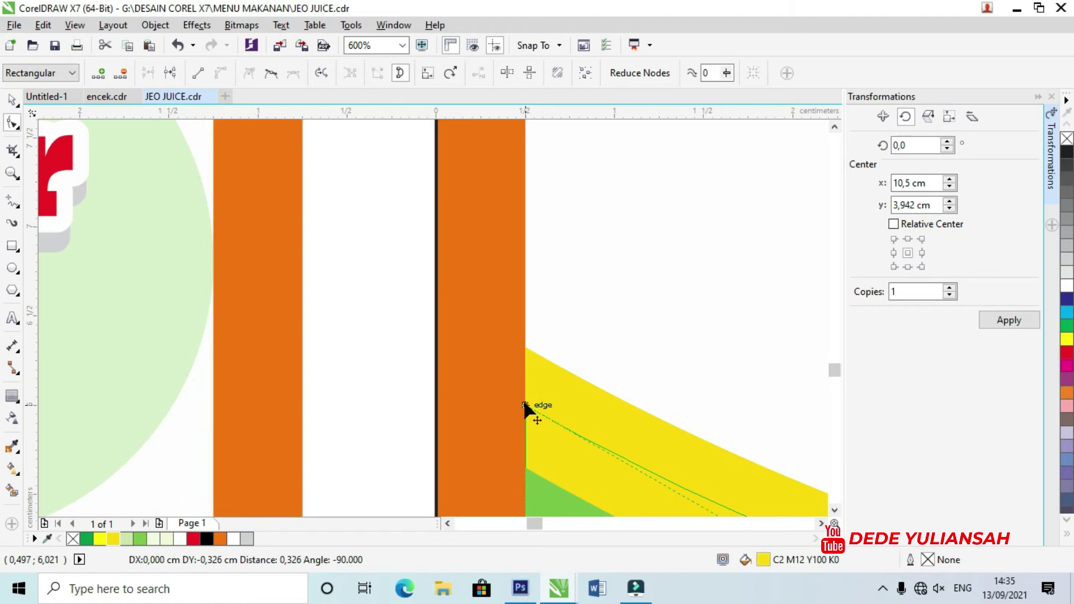
{"action": "scroll", "coordinate": [497, 367], "scroll_direction": "down", "scroll_amount": 2}
{"action": "scroll", "coordinate": [497, 367], "scroll_direction": "down", "scroll_amount": 1}
{"action": "scroll", "coordinate": [499, 364], "scroll_direction": "down", "scroll_amount": 1}
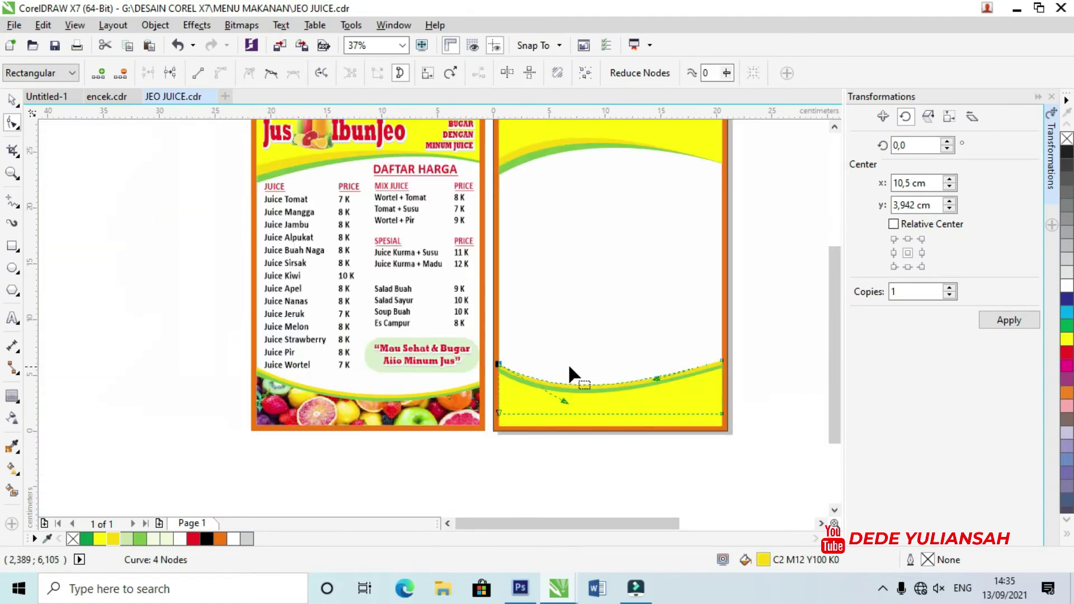
{"action": "scroll", "coordinate": [569, 372], "scroll_direction": "up", "scroll_amount": 1}
{"action": "left_click_drag", "start_coordinate": [546, 407], "coordinate": [553, 409]}
{"action": "scroll", "coordinate": [531, 403], "scroll_direction": "down", "scroll_amount": 1}
Step: Remove the outline from the second page's background rectangle
{"action": "left_click", "coordinate": [14, 101]}
{"action": "left_click", "coordinate": [82, 181]}
{"action": "scroll", "coordinate": [345, 288], "scroll_direction": "down", "scroll_amount": 1}
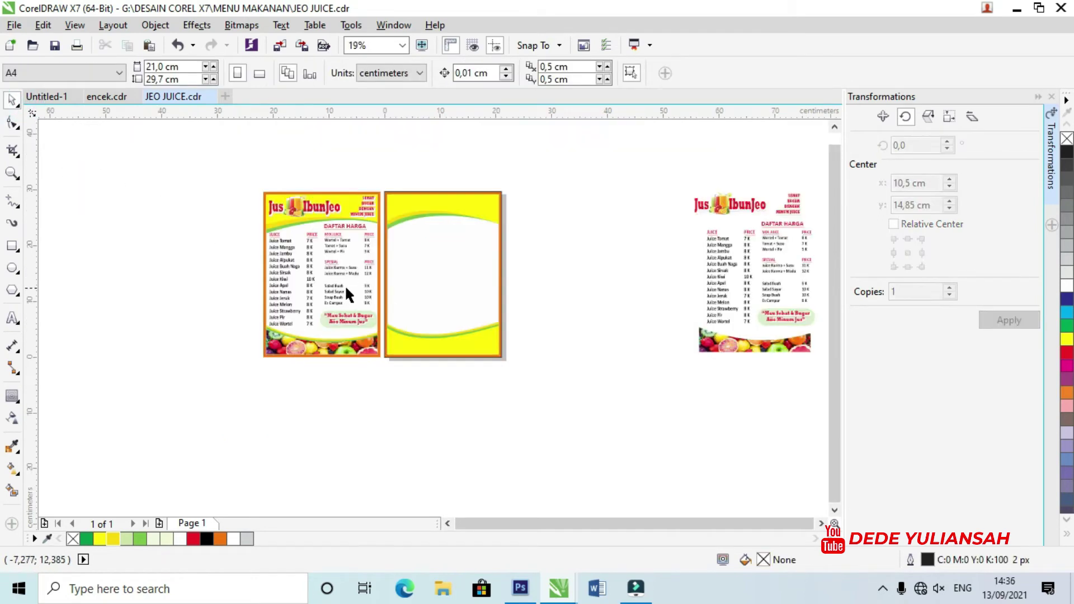
{"action": "scroll", "coordinate": [431, 185], "scroll_direction": "up", "scroll_amount": 2}
{"action": "scroll", "coordinate": [411, 222], "scroll_direction": "up", "scroll_amount": 2}
{"action": "left_click", "coordinate": [413, 206]}
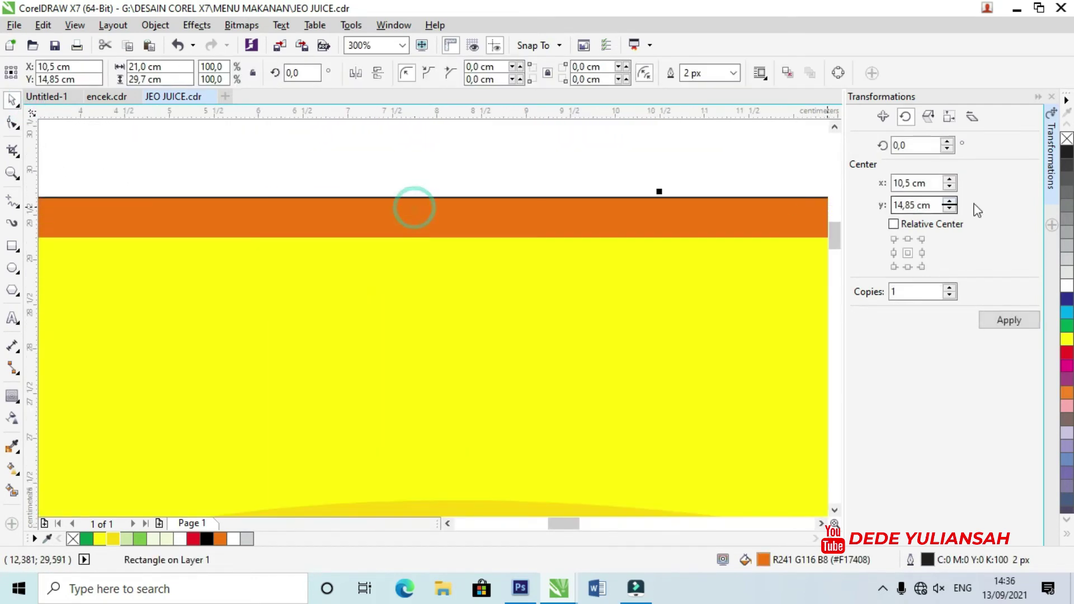
{"action": "right_click", "coordinate": [1067, 139]}
{"action": "scroll", "coordinate": [464, 235], "scroll_direction": "down", "scroll_amount": 3}
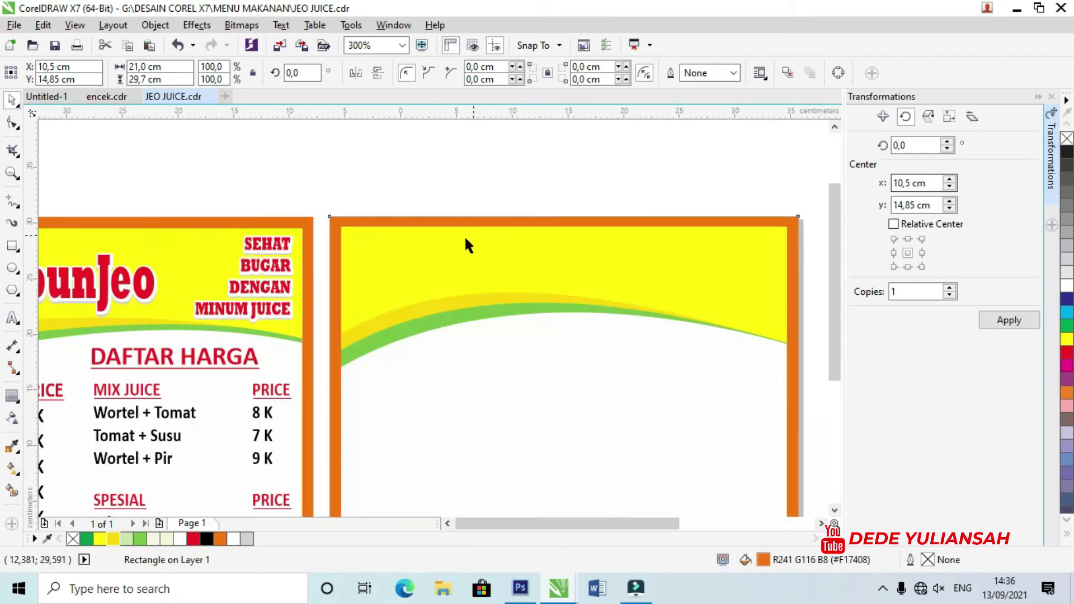
{"action": "scroll", "coordinate": [461, 236], "scroll_direction": "down", "scroll_amount": 1}
{"action": "left_click", "coordinate": [585, 223]}
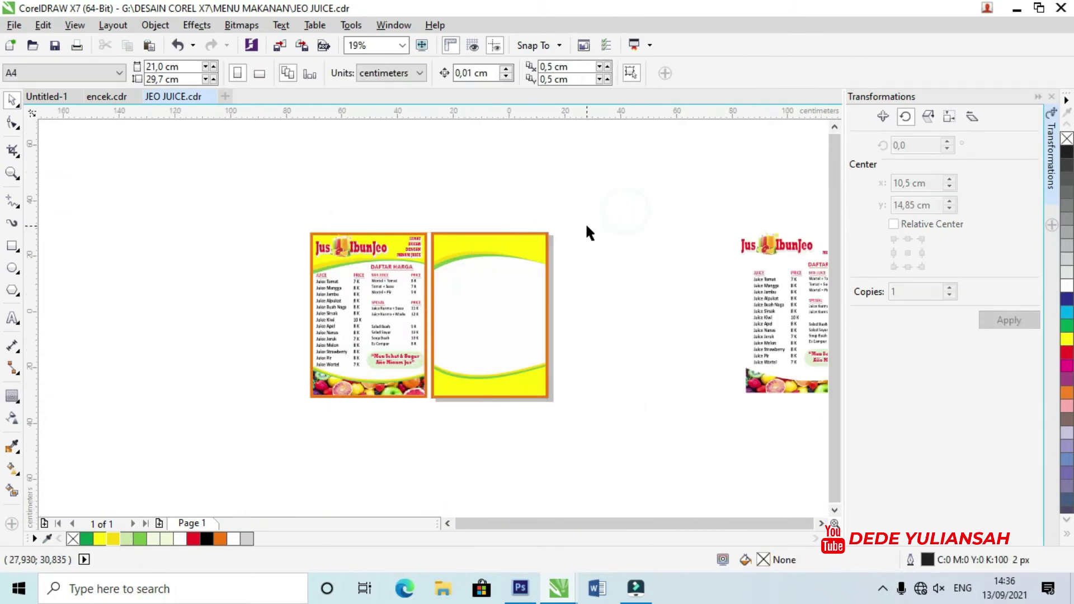
Step: Move the grouped Jus IbunJeo logo onto the second page's yellow header
{"action": "scroll", "coordinate": [682, 224], "scroll_direction": "down", "scroll_amount": 1}
{"action": "scroll", "coordinate": [681, 230], "scroll_direction": "up", "scroll_amount": 2}
{"action": "left_click_drag", "start_coordinate": [561, 227], "coordinate": [800, 273]}
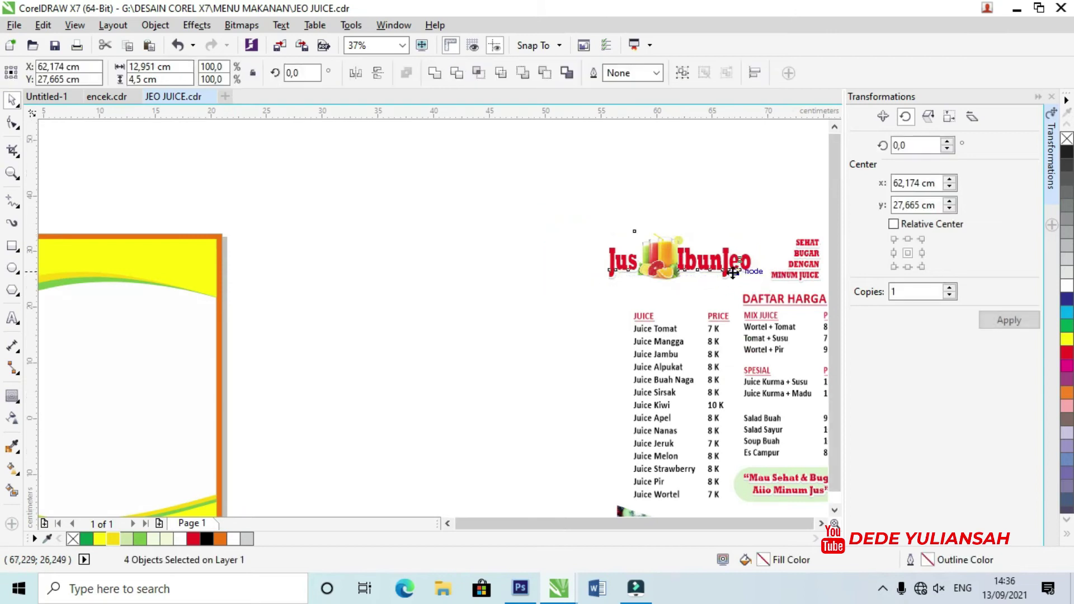
{"action": "scroll", "coordinate": [711, 270], "scroll_direction": "down", "scroll_amount": 1}
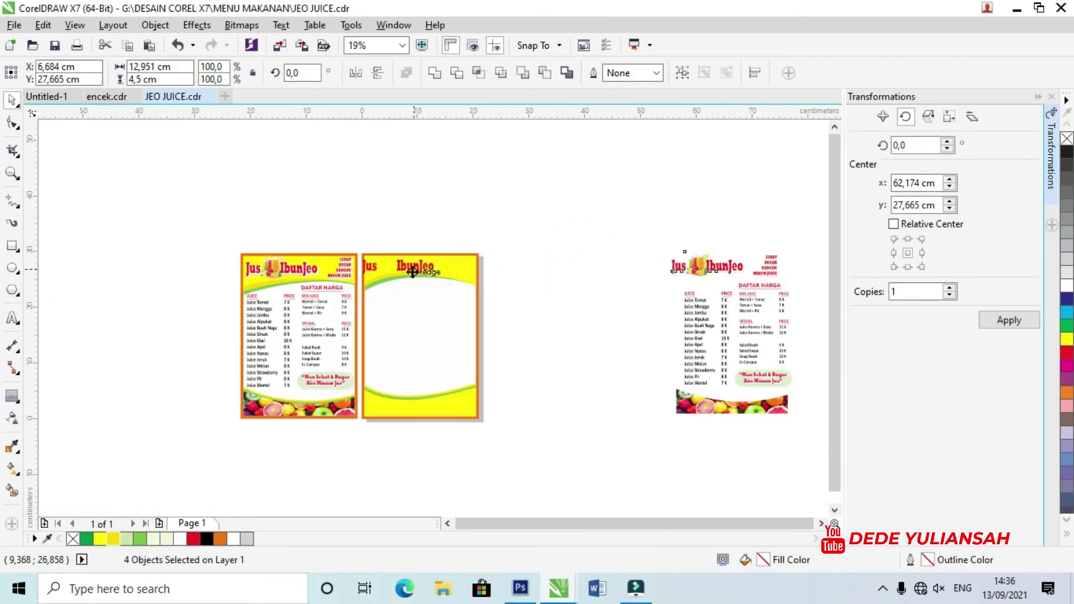
{"action": "left_click_drag", "start_coordinate": [711, 270], "coordinate": [401, 270]}
{"action": "scroll", "coordinate": [370, 273], "scroll_direction": "up", "scroll_amount": 1}
{"action": "scroll", "coordinate": [370, 273], "scroll_direction": "up", "scroll_amount": 2}
{"action": "scroll", "coordinate": [393, 279], "scroll_direction": "up", "scroll_amount": 1}
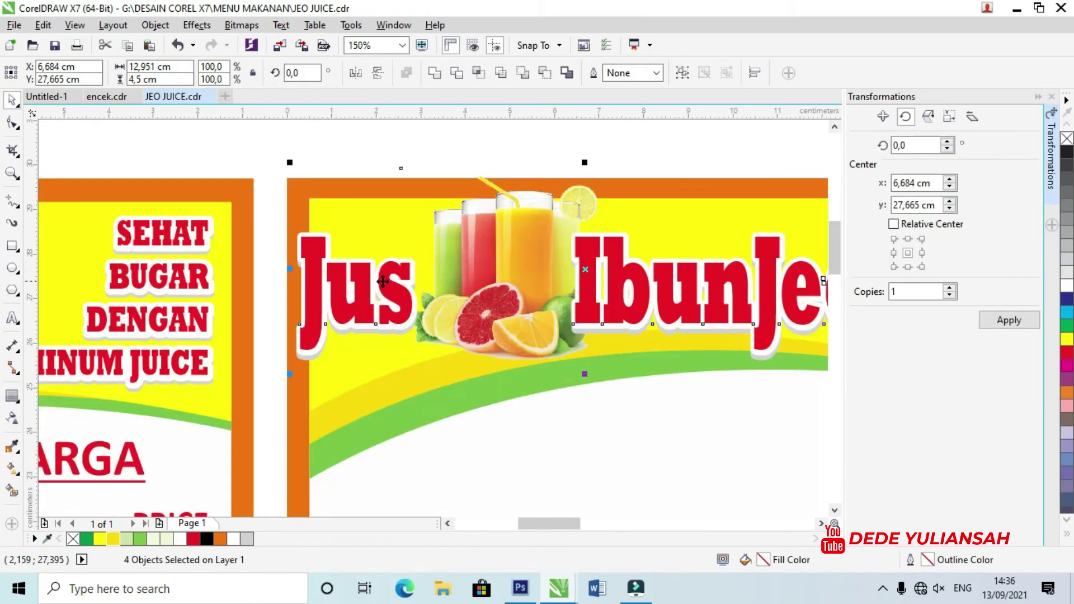
{"action": "left_click_drag", "start_coordinate": [392, 287], "coordinate": [435, 289]}
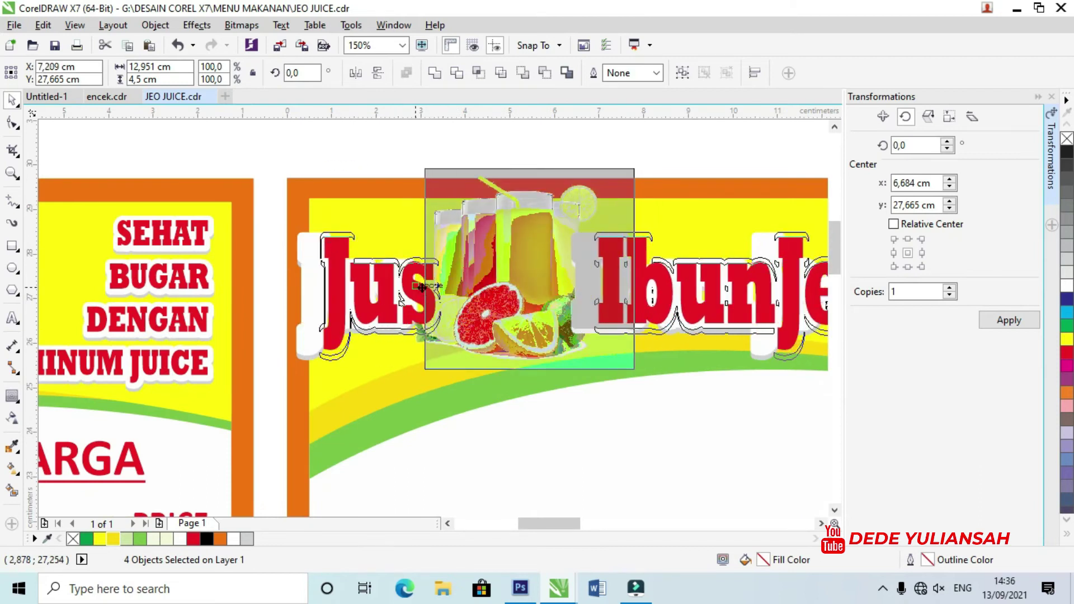
{"action": "scroll", "coordinate": [434, 290], "scroll_direction": "down", "scroll_amount": 1}
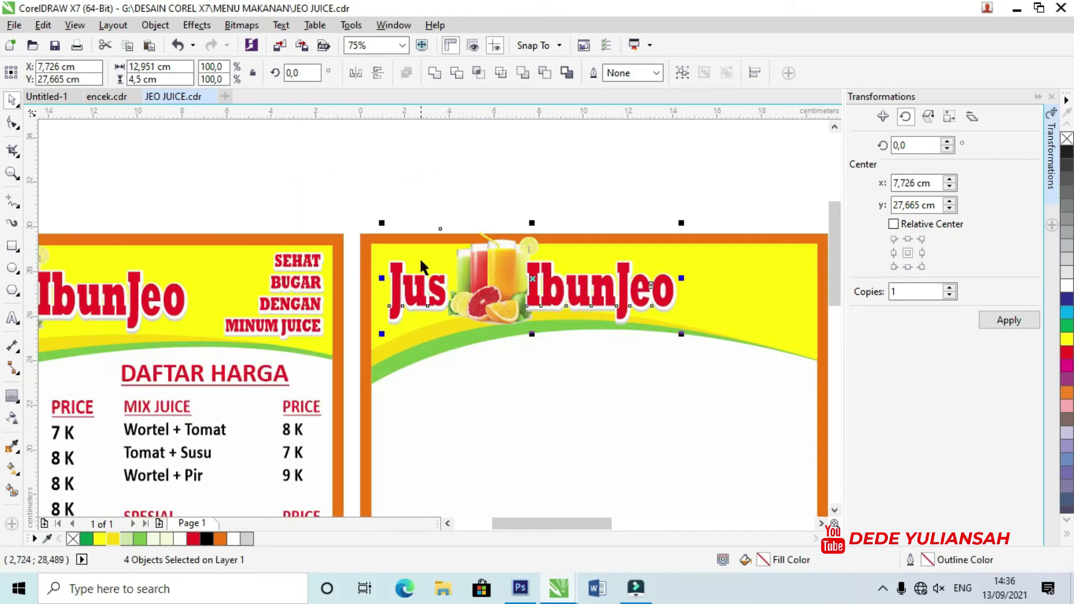
{"action": "scroll", "coordinate": [423, 267], "scroll_direction": "down", "scroll_amount": 1}
{"action": "left_click", "coordinate": [432, 203]}
Step: Select the second page's header wave curves and stretch them to 8 cm tall
{"action": "left_click", "coordinate": [411, 287]}
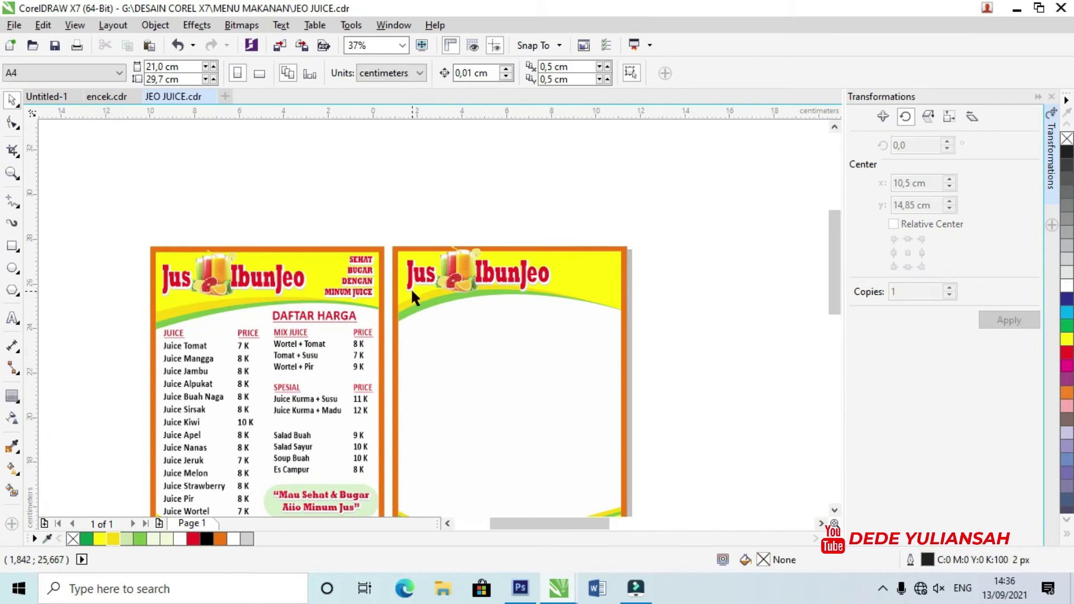
{"action": "scroll", "coordinate": [398, 290], "scroll_direction": "up", "scroll_amount": 1}
{"action": "left_click", "coordinate": [405, 311], "text": "shift"}
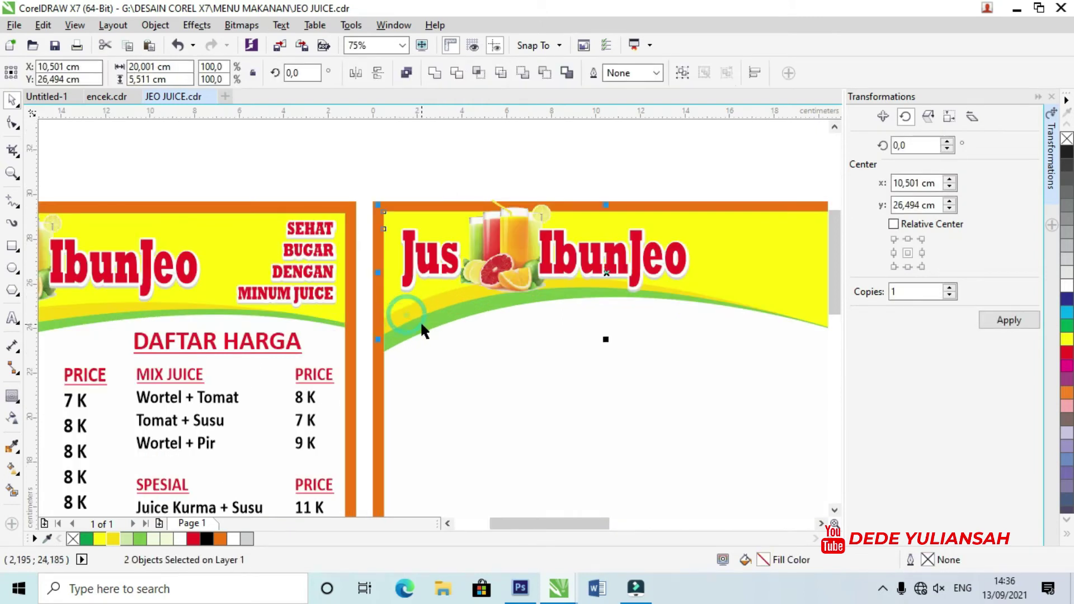
{"action": "left_click_drag", "start_coordinate": [608, 360], "coordinate": [606, 399]}
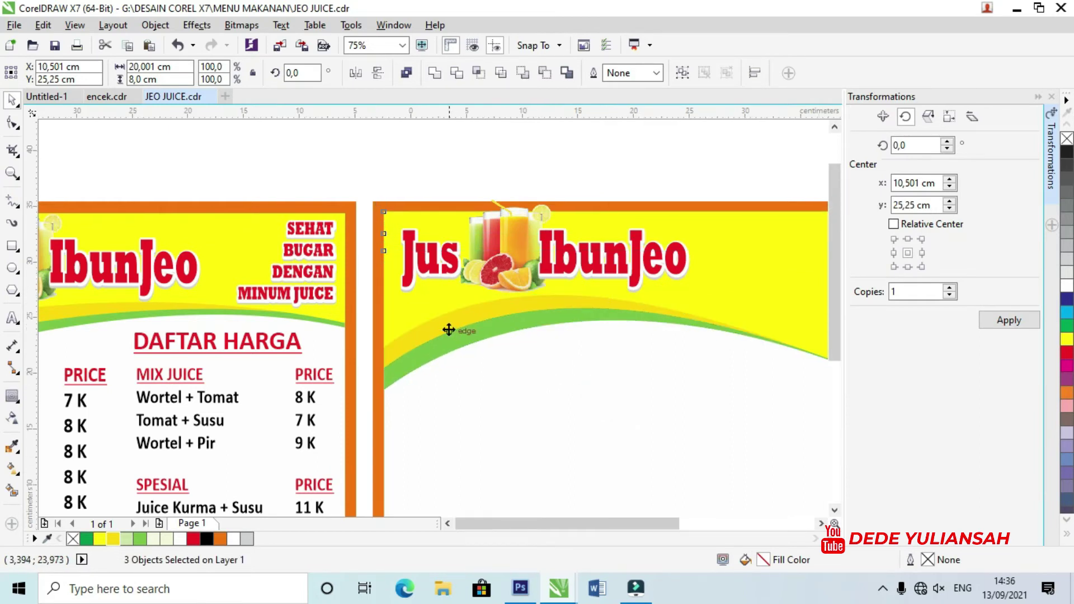
{"action": "scroll", "coordinate": [448, 329], "scroll_direction": "down", "scroll_amount": 1}
Step: Raise the yellow curve's left end node and pull its arc down below the glasses
{"action": "left_click", "coordinate": [660, 398]}
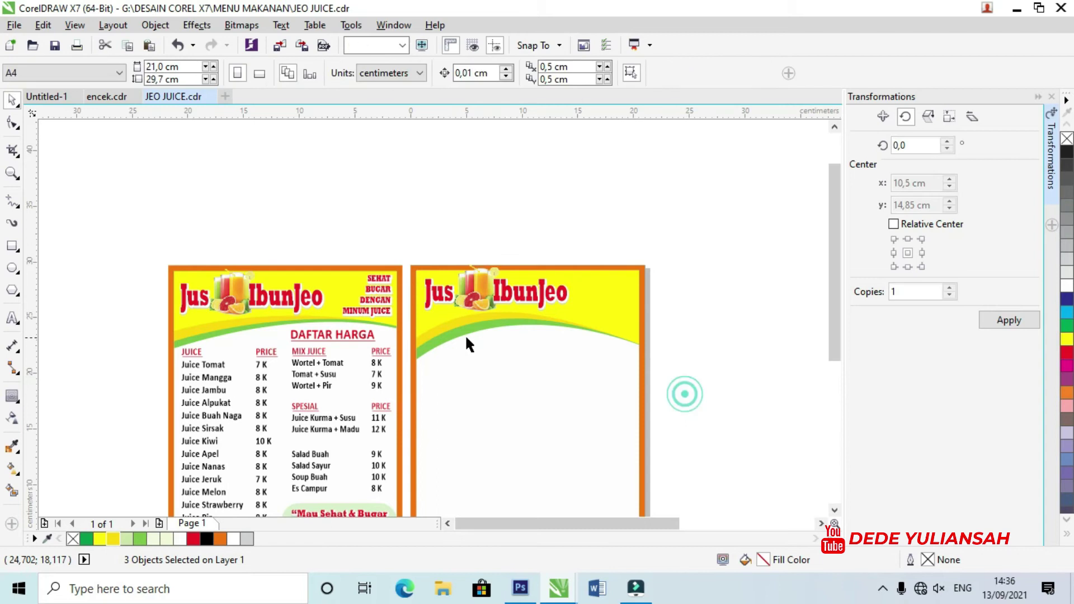
{"action": "scroll", "coordinate": [442, 333], "scroll_direction": "up", "scroll_amount": 2}
{"action": "left_click", "coordinate": [400, 305]}
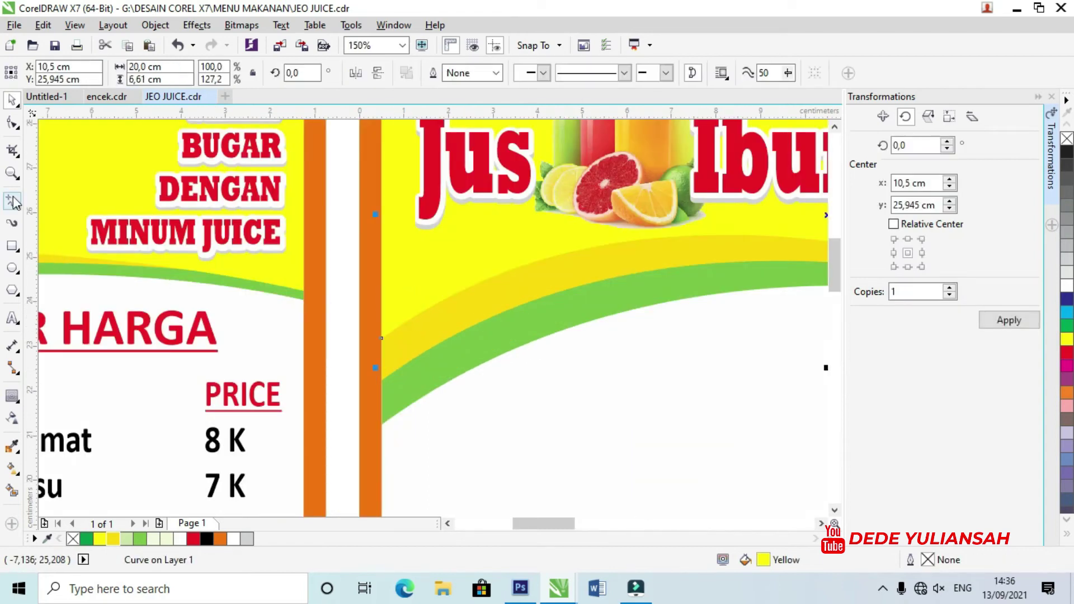
{"action": "left_click", "coordinate": [12, 122]}
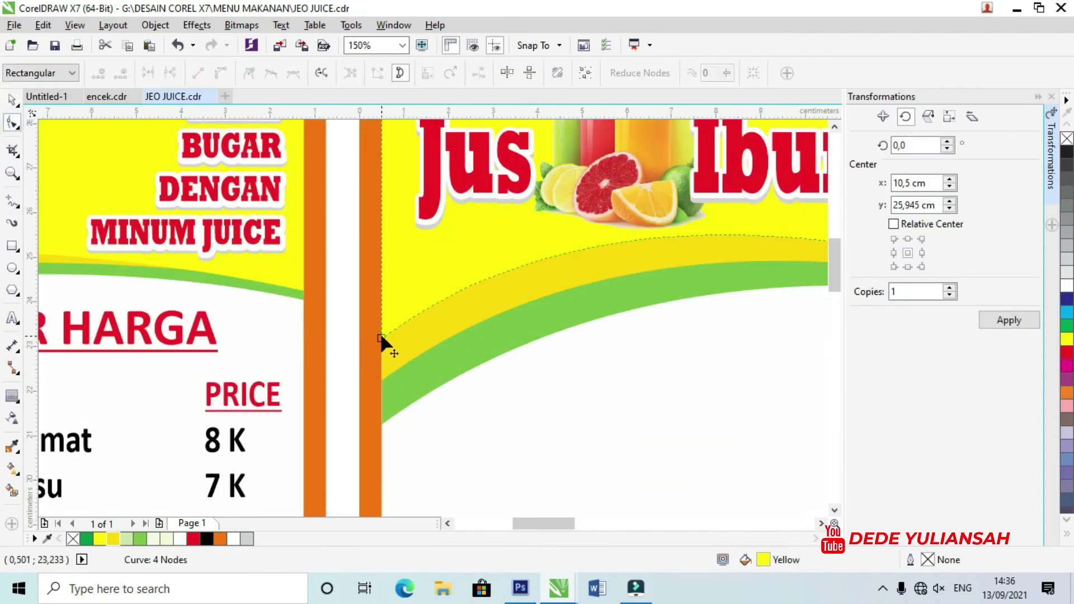
{"action": "left_click_drag", "start_coordinate": [381, 339], "coordinate": [385, 284]}
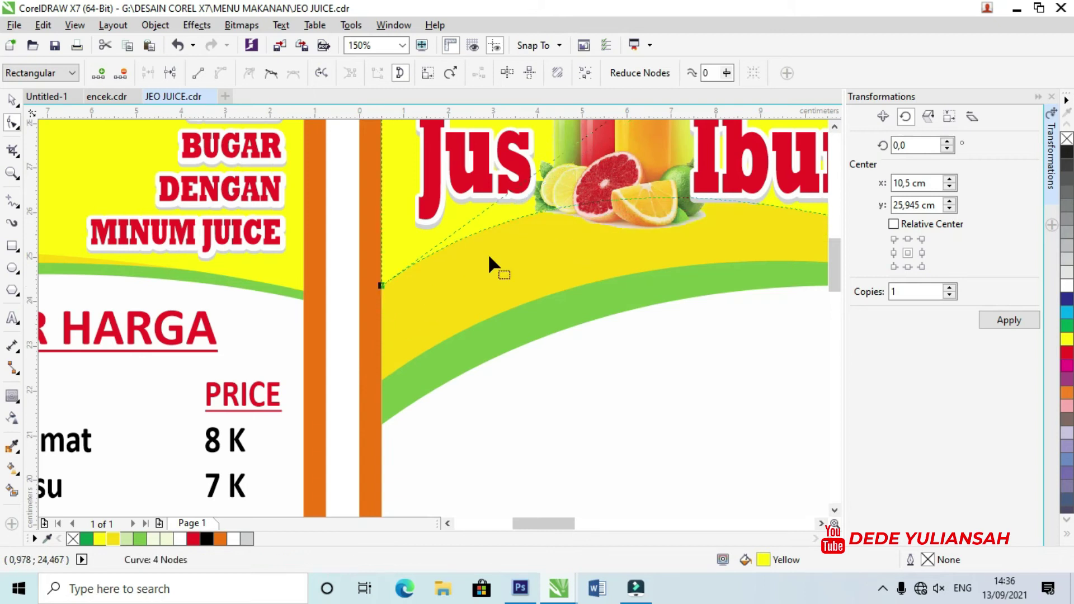
{"action": "scroll", "coordinate": [492, 263], "scroll_direction": "down", "scroll_amount": 1}
{"action": "left_click_drag", "start_coordinate": [554, 208], "coordinate": [550, 252]}
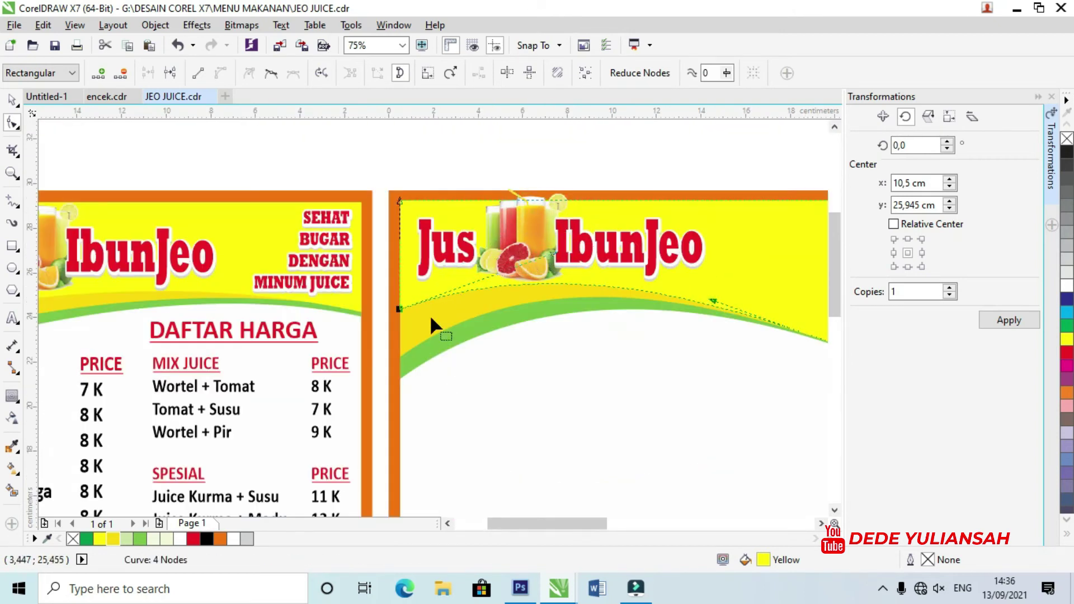
{"action": "scroll", "coordinate": [431, 323], "scroll_direction": "up", "scroll_amount": 1}
Step: Readjust the yellow curve's left end and bend it into a smoother arc
{"action": "left_click_drag", "start_coordinate": [392, 287], "coordinate": [393, 376]}
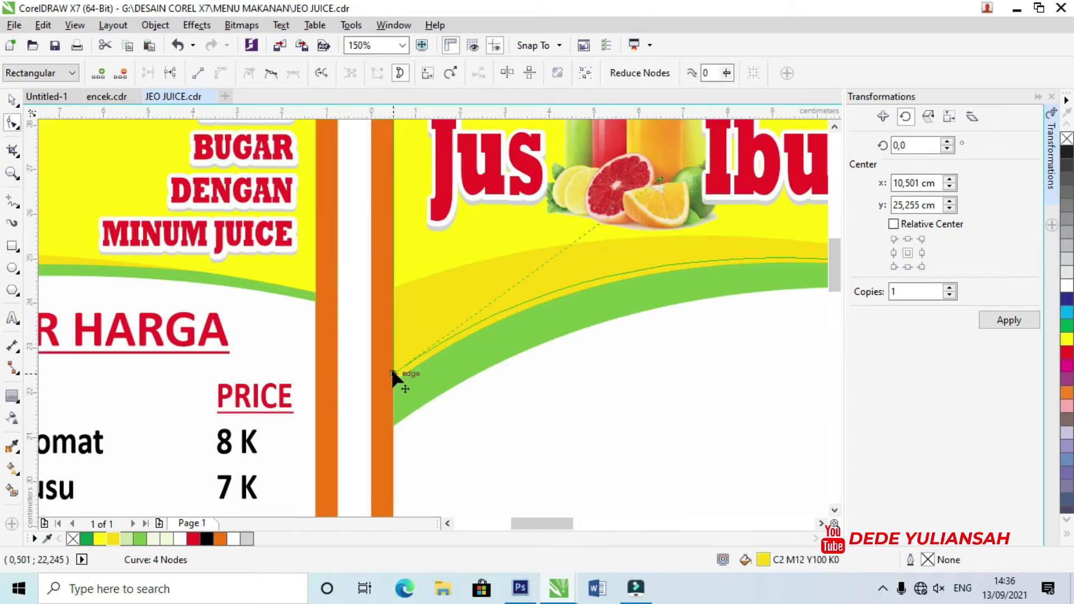
{"action": "left_click_drag", "start_coordinate": [391, 378], "coordinate": [392, 327]}
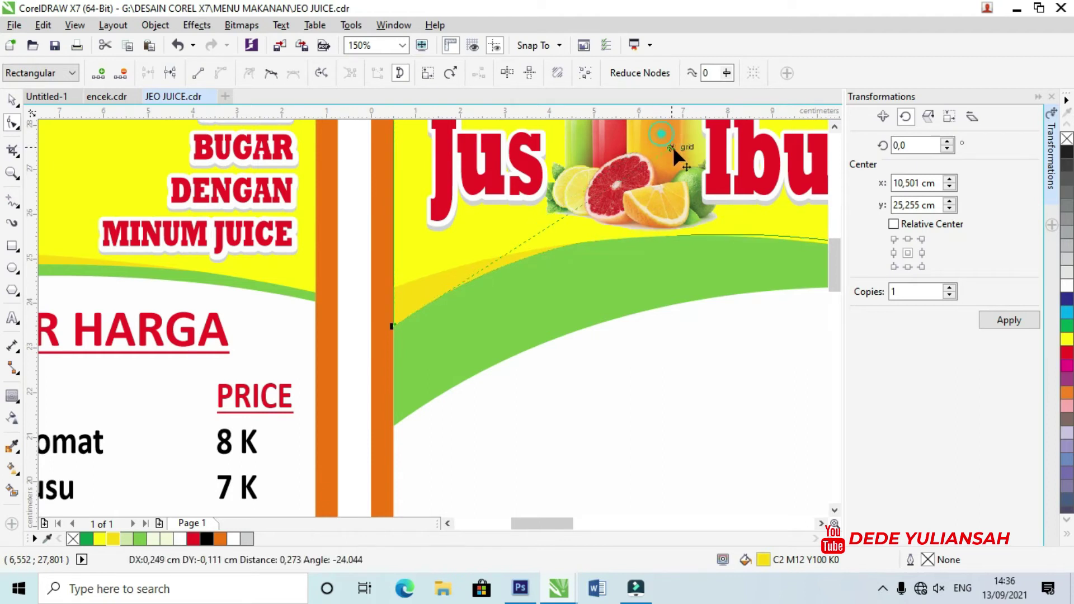
{"action": "left_click_drag", "start_coordinate": [661, 133], "coordinate": [704, 226]}
{"action": "scroll", "coordinate": [615, 230], "scroll_direction": "down", "scroll_amount": 2}
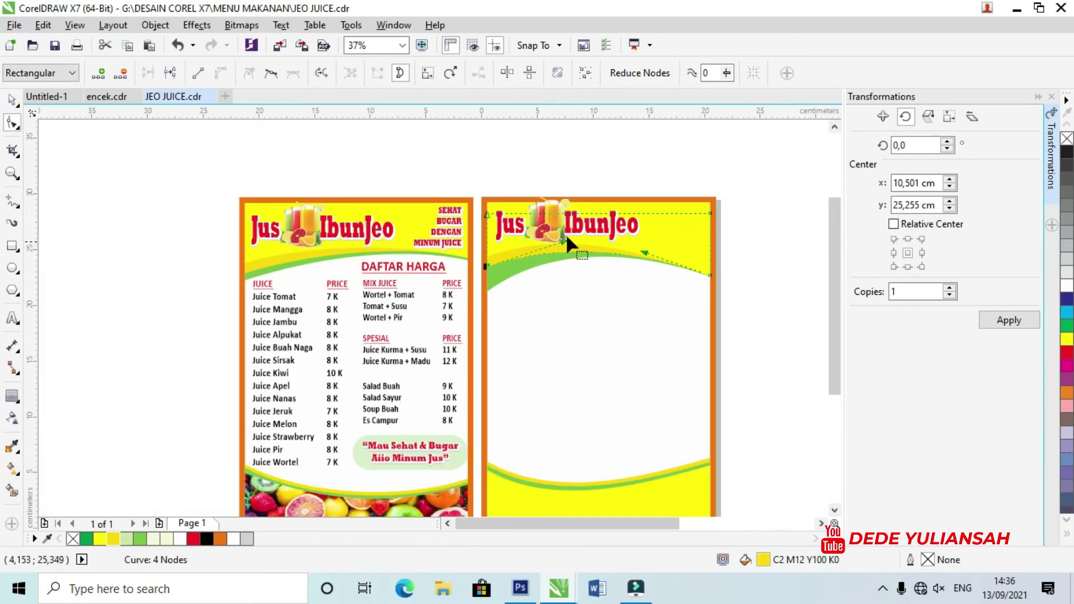
{"action": "scroll", "coordinate": [582, 238], "scroll_direction": "up", "scroll_amount": 1}
{"action": "scroll", "coordinate": [539, 246], "scroll_direction": "up", "scroll_amount": 1}
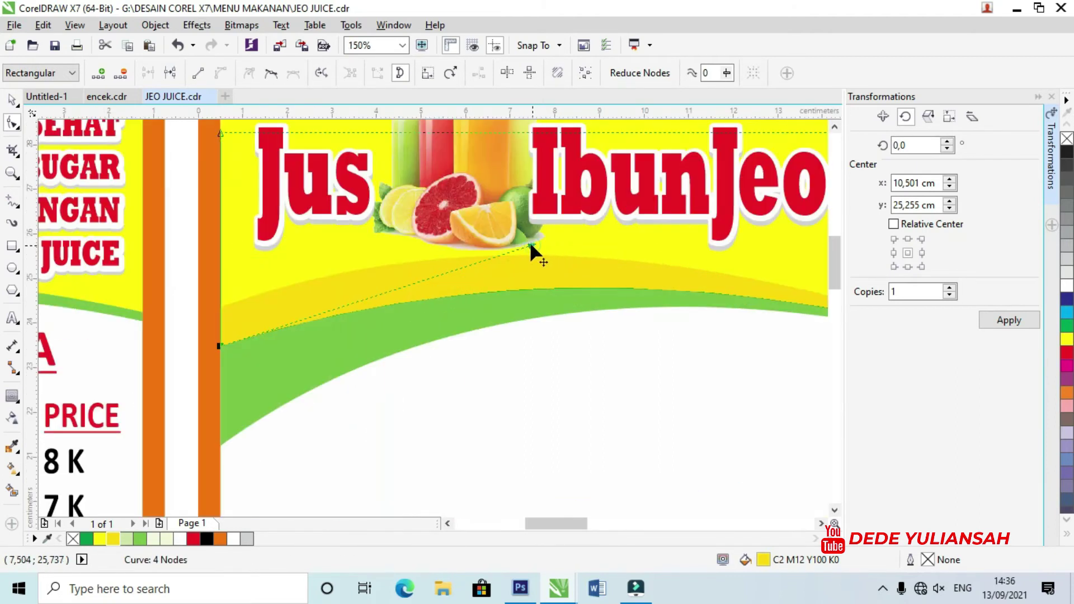
{"action": "left_click_drag", "start_coordinate": [530, 240], "coordinate": [515, 228]}
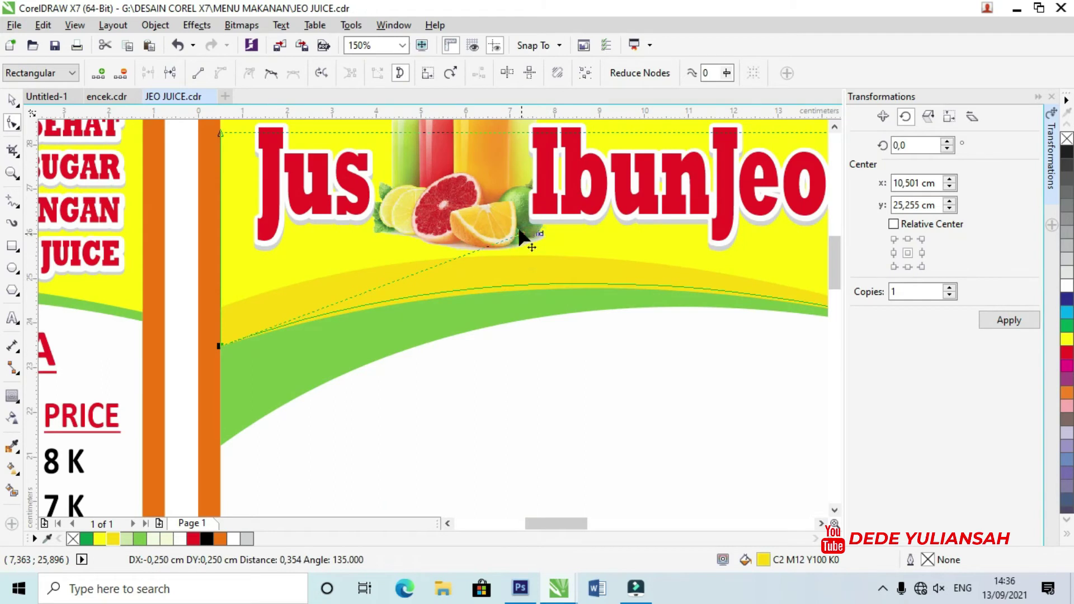
Step: Raise the green wave's left end and bend it to follow the yellow curve
{"action": "left_click", "coordinate": [278, 396]}
{"action": "left_click_drag", "start_coordinate": [220, 446], "coordinate": [219, 387]}
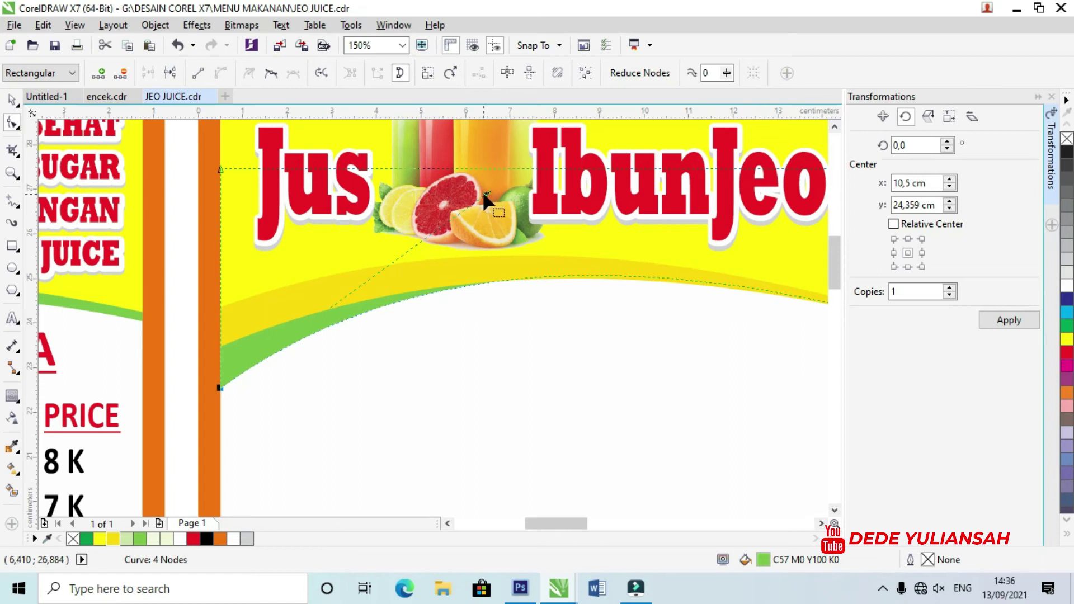
{"action": "left_click", "coordinate": [264, 370]}
{"action": "left_click", "coordinate": [223, 386]}
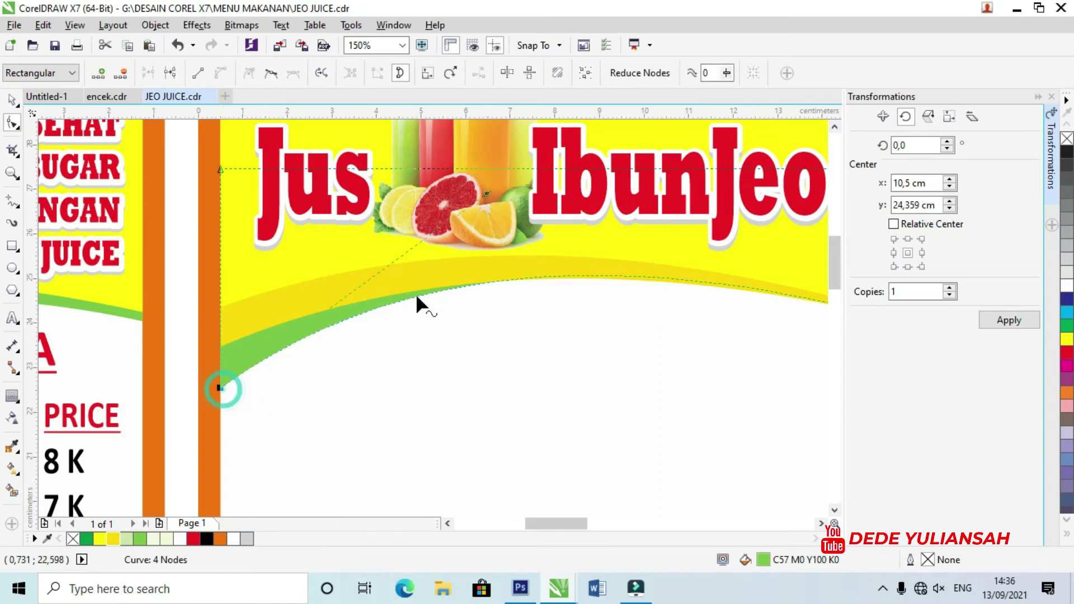
{"action": "mouse_move", "coordinate": [492, 256]}
{"action": "left_mouse_down"}
{"action": "mouse_move", "coordinate": [516, 229]}
{"action": "mouse_move", "coordinate": [528, 239]}
{"action": "left_mouse_up"}
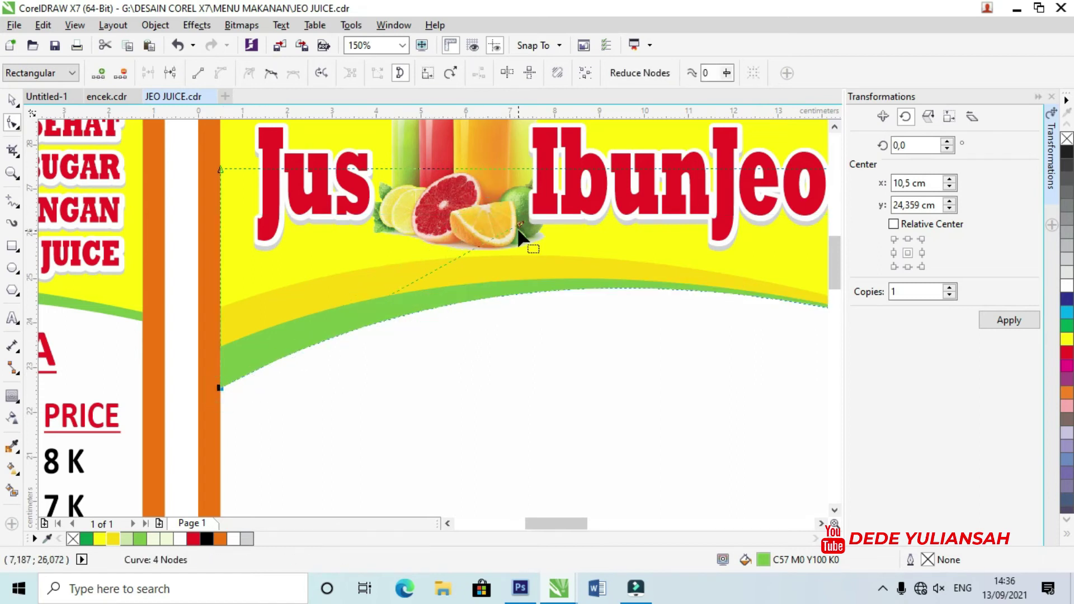
{"action": "scroll", "coordinate": [441, 303], "scroll_direction": "down", "scroll_amount": 2}
{"action": "scroll", "coordinate": [546, 318], "scroll_direction": "down", "scroll_amount": 1}
Step: Move the spare menu design closer to the pages
{"action": "left_click", "coordinate": [562, 320]}
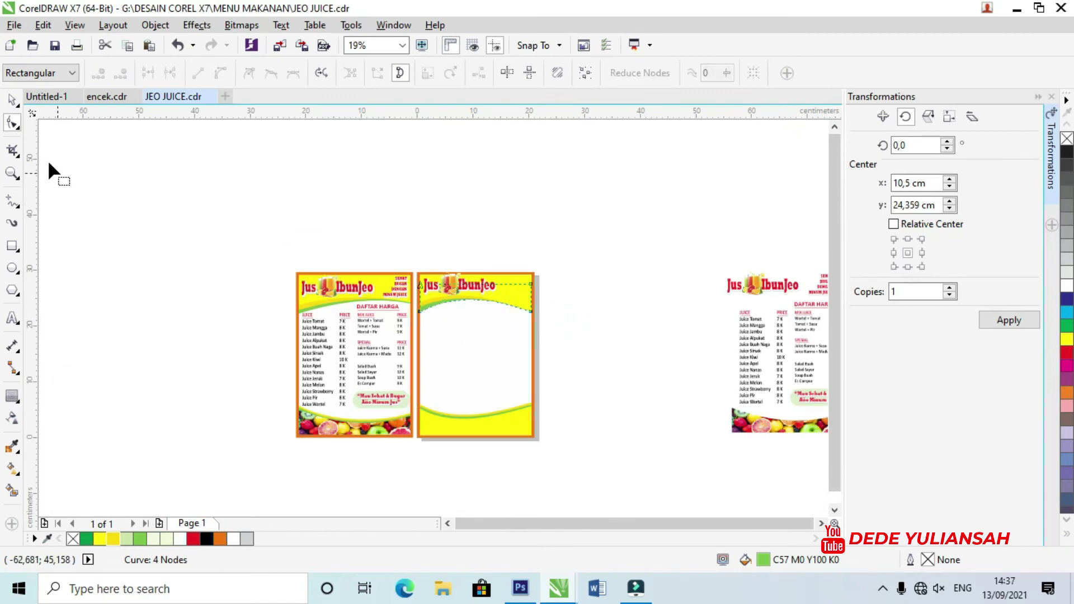
{"action": "left_click", "coordinate": [12, 101]}
{"action": "left_click", "coordinate": [603, 245]}
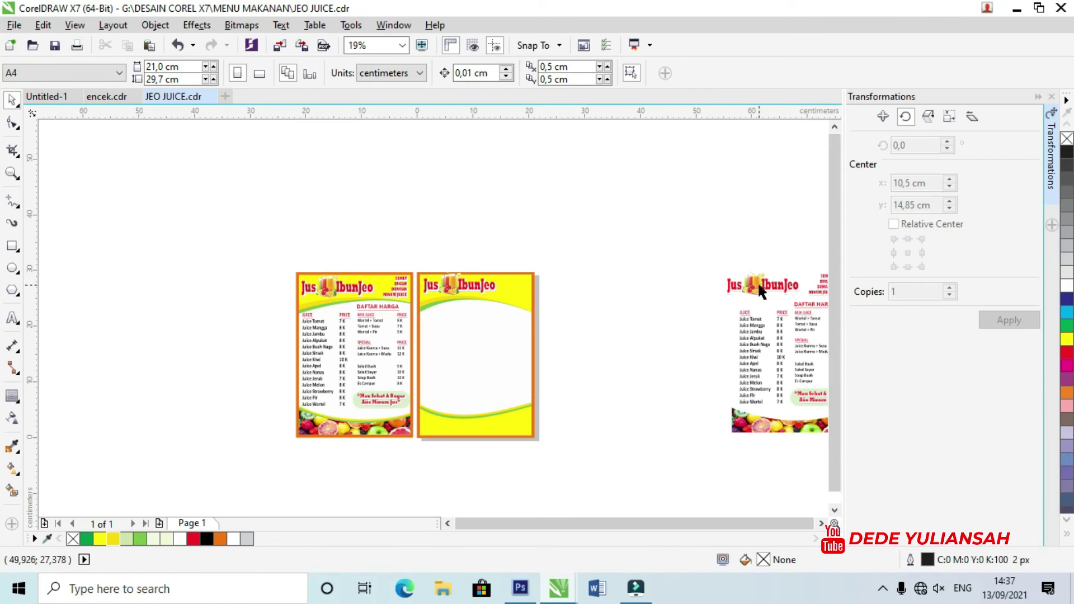
{"action": "scroll", "coordinate": [757, 281], "scroll_direction": "down", "scroll_amount": 1}
{"action": "scroll", "coordinate": [607, 287], "scroll_direction": "up", "scroll_amount": 1}
{"action": "left_click_drag", "start_coordinate": [512, 232], "coordinate": [679, 424]}
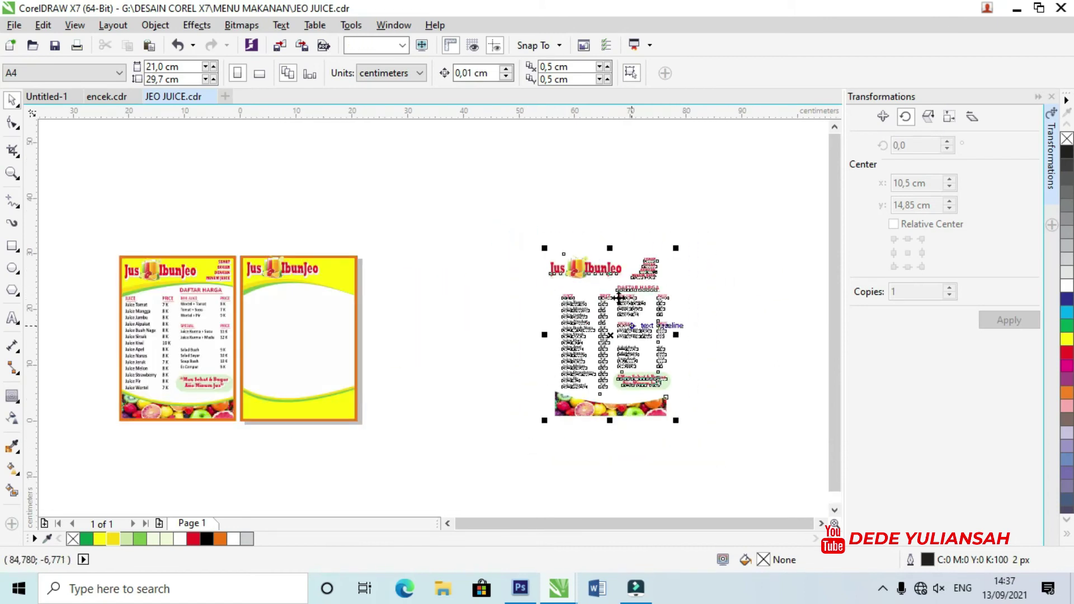
{"action": "left_click_drag", "start_coordinate": [619, 298], "coordinate": [457, 298]}
{"action": "scroll", "coordinate": [374, 260], "scroll_direction": "up", "scroll_amount": 3}
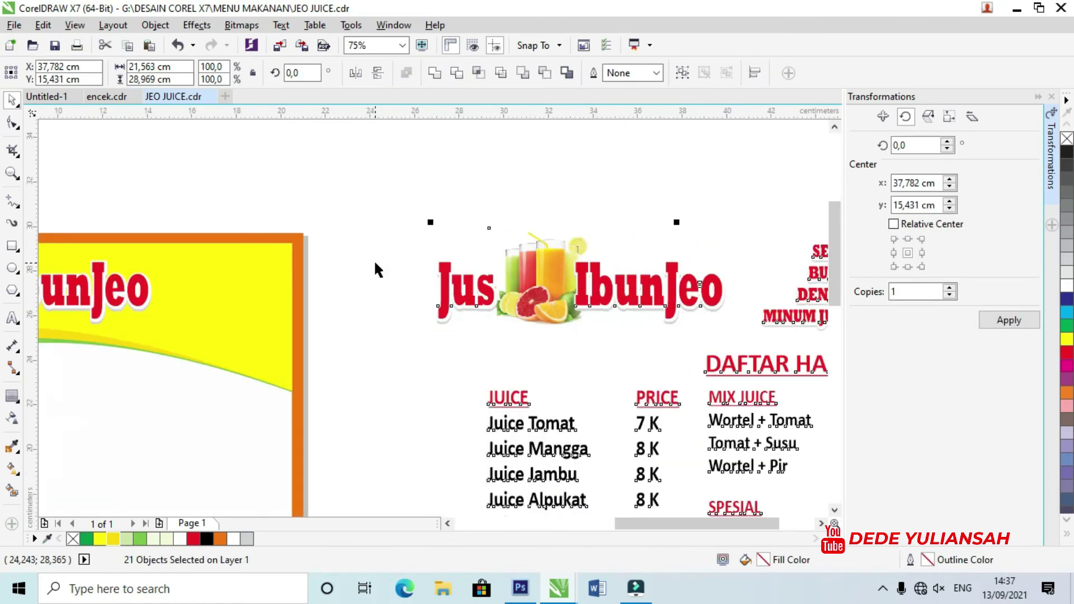
{"action": "scroll", "coordinate": [426, 222], "scroll_direction": "down", "scroll_amount": 3}
Step: Place the SEHAT BUGAR DENGAN MINUM JUICE tagline in the second page's header
{"action": "left_click", "coordinate": [581, 216]}
{"action": "left_click", "coordinate": [643, 257]}
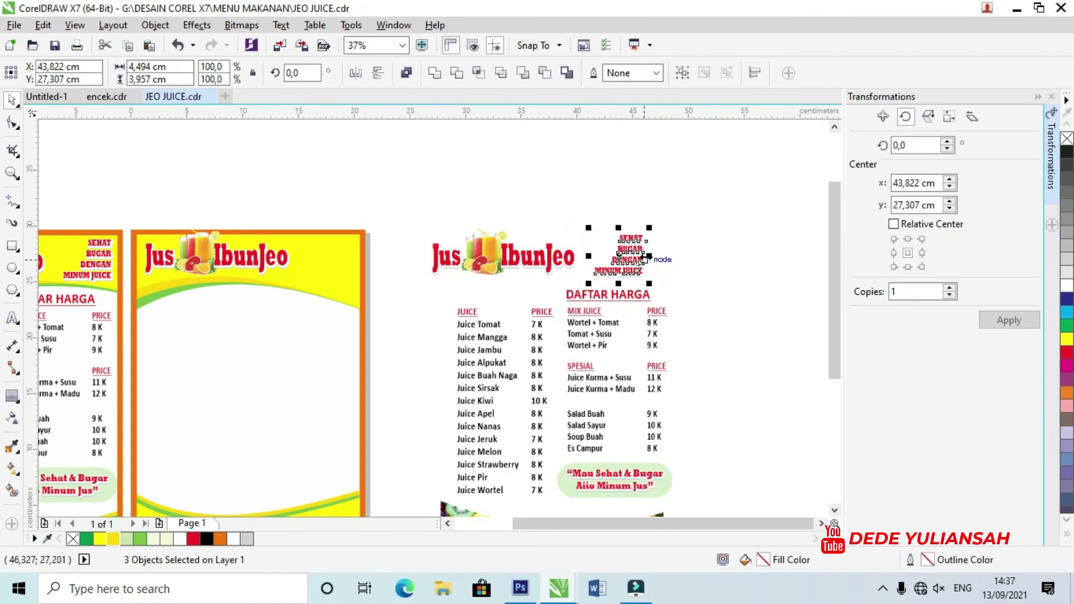
{"action": "mouse_move", "coordinate": [649, 257]}
{"action": "left_mouse_down"}
{"action": "mouse_move", "coordinate": [350, 257]}
{"action": "mouse_move", "coordinate": [372, 244]}
{"action": "mouse_move", "coordinate": [374, 269]}
{"action": "left_mouse_up"}
{"action": "scroll", "coordinate": [336, 246], "scroll_direction": "up", "scroll_amount": 5}
{"action": "scroll", "coordinate": [441, 217], "scroll_direction": "down", "scroll_amount": 5}
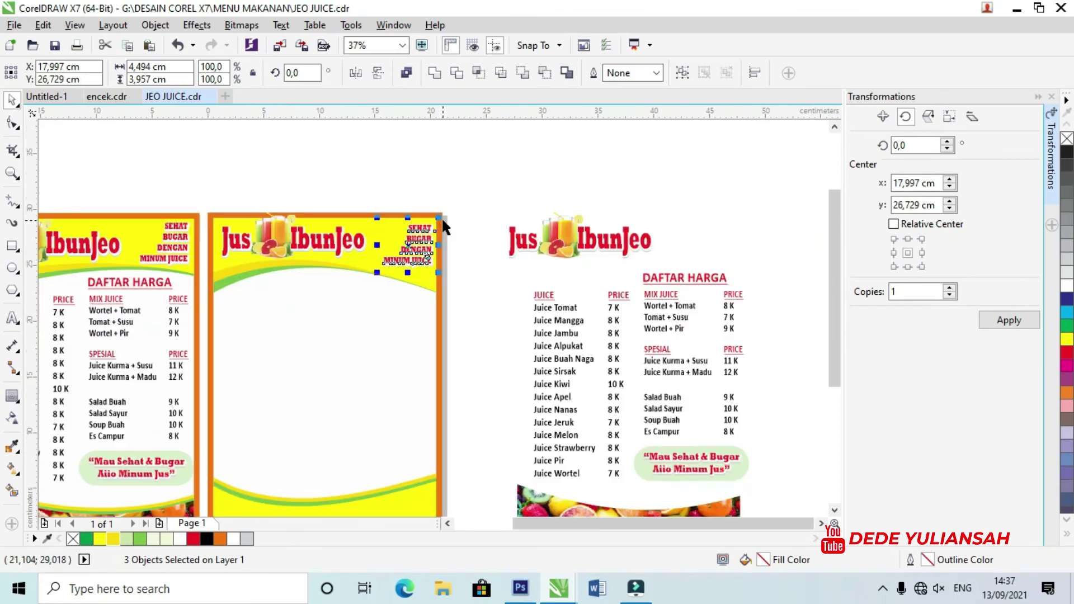
{"action": "left_click", "coordinate": [470, 183]}
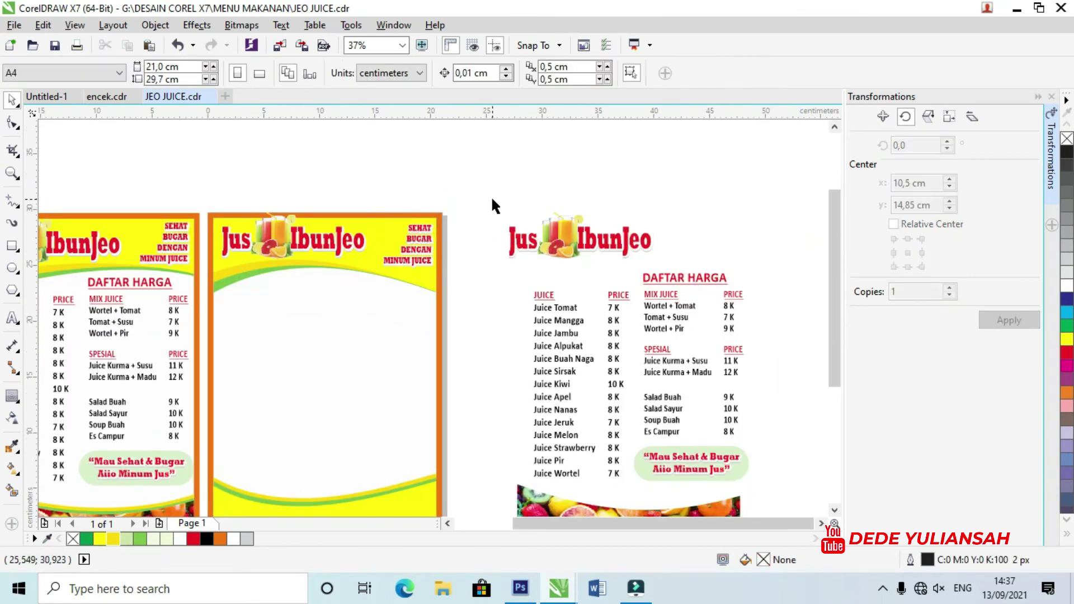
Step: Delete the spare logo and move the DAFTAR HARGA price list onto the second page
{"action": "left_click_drag", "start_coordinate": [480, 180], "coordinate": [675, 274]}
{"action": "key", "text": "Delete"}
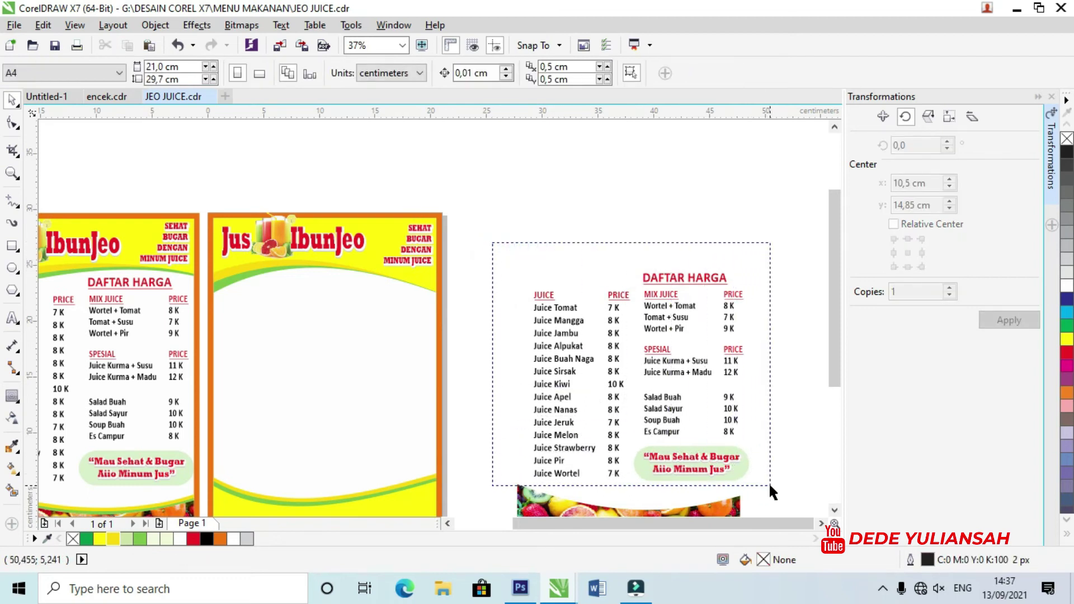
{"action": "left_click_drag", "start_coordinate": [641, 423], "coordinate": [771, 488]}
{"action": "left_click_drag", "start_coordinate": [688, 284], "coordinate": [366, 286]}
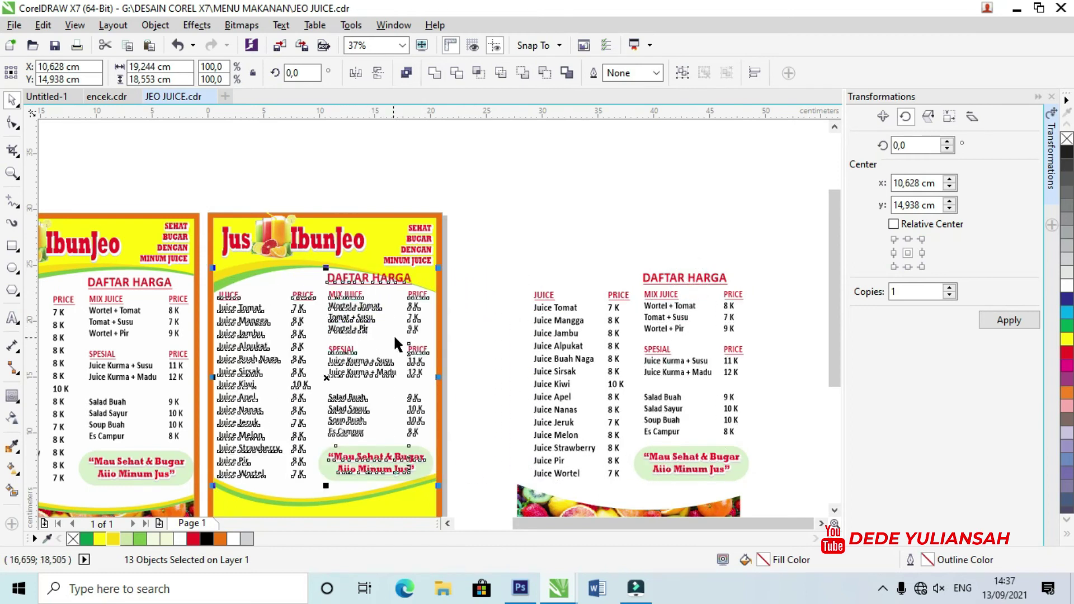
Step: Raise the yellow wave's right end along the orange border and adjust its bend
{"action": "left_click", "coordinate": [488, 361]}
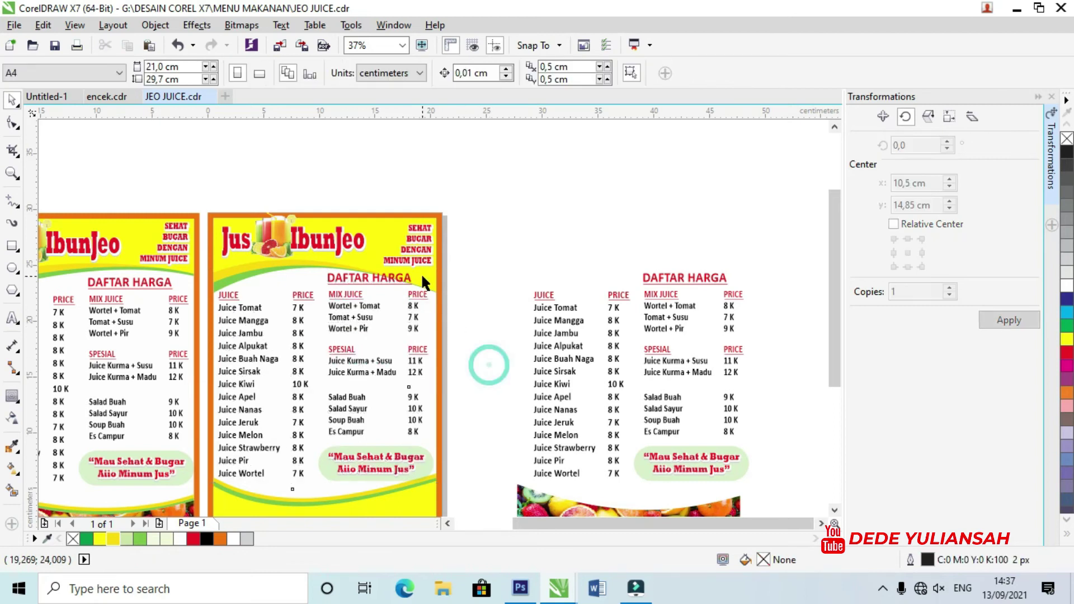
{"action": "scroll", "coordinate": [421, 273], "scroll_direction": "up", "scroll_amount": 2}
{"action": "left_click", "coordinate": [437, 287]}
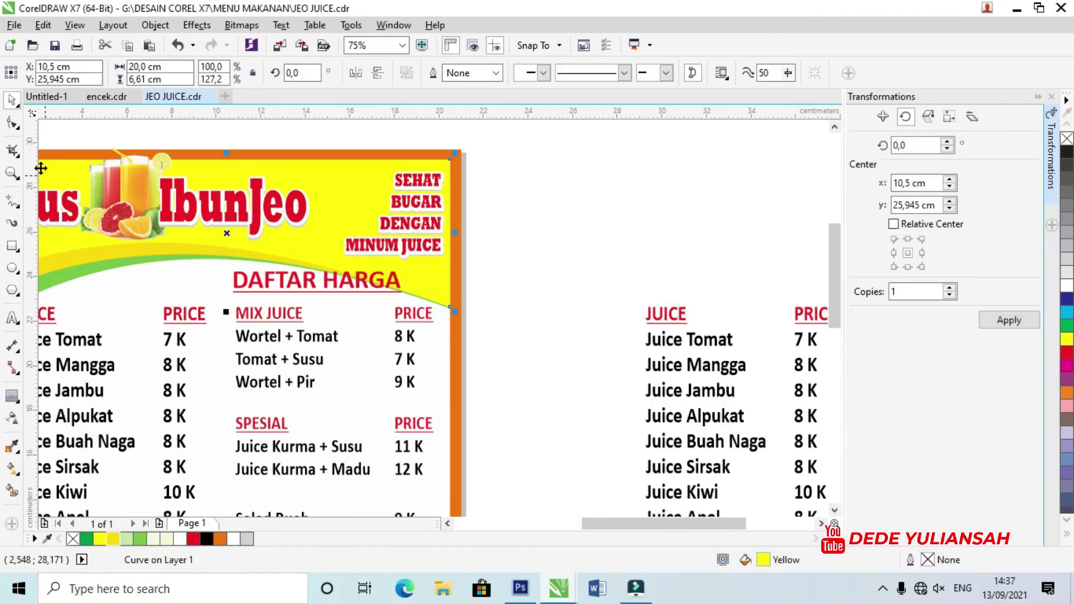
{"action": "left_click", "coordinate": [12, 122]}
{"action": "scroll", "coordinate": [442, 305], "scroll_direction": "up", "scroll_amount": 2}
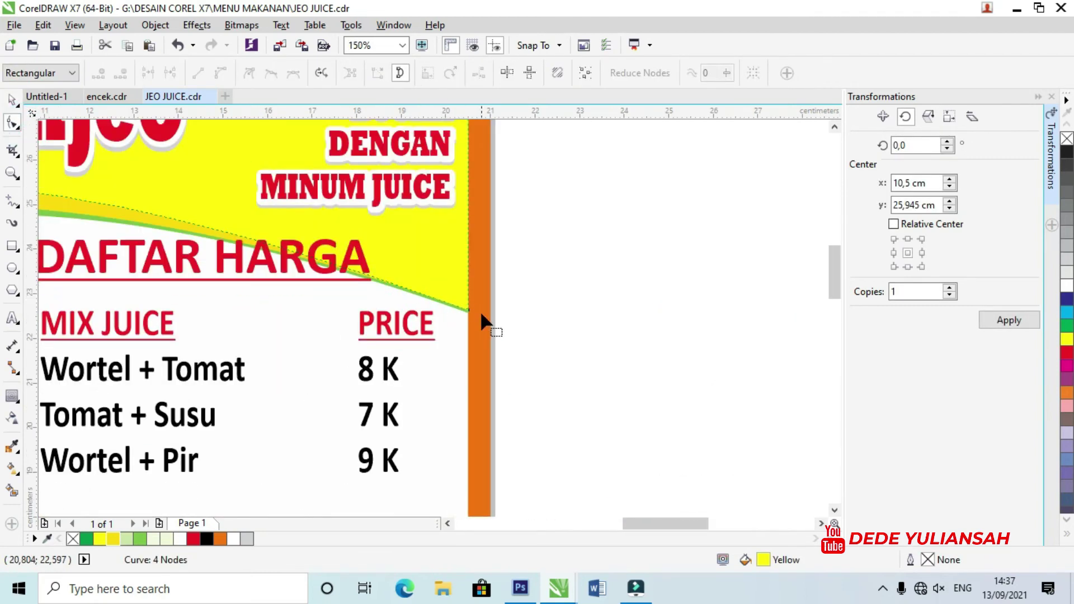
{"action": "left_click", "coordinate": [472, 311]}
{"action": "left_click", "coordinate": [465, 307]}
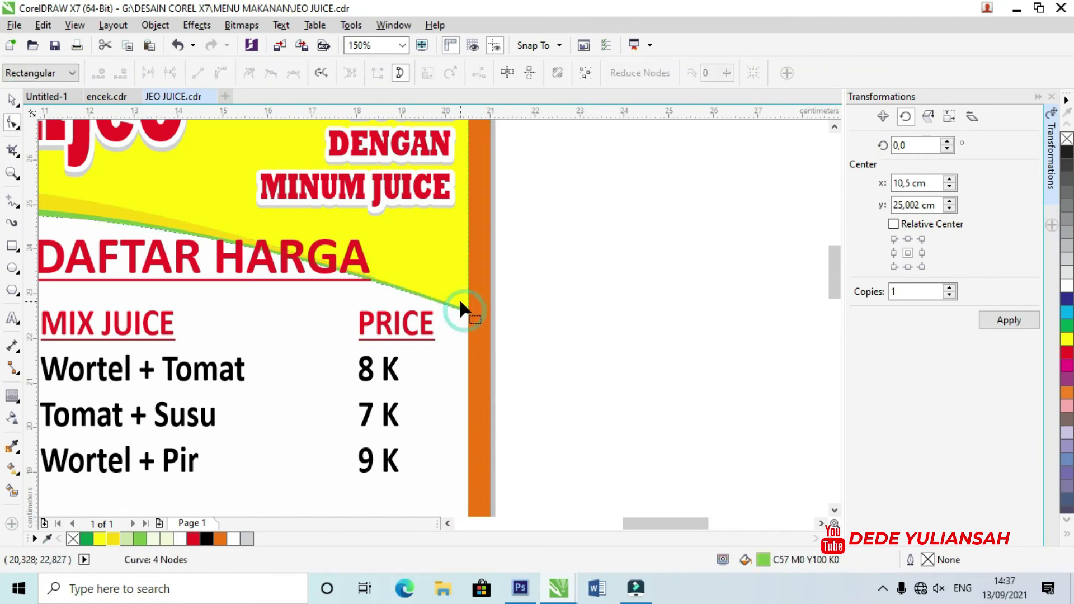
{"action": "left_click_drag", "start_coordinate": [468, 307], "coordinate": [463, 265]}
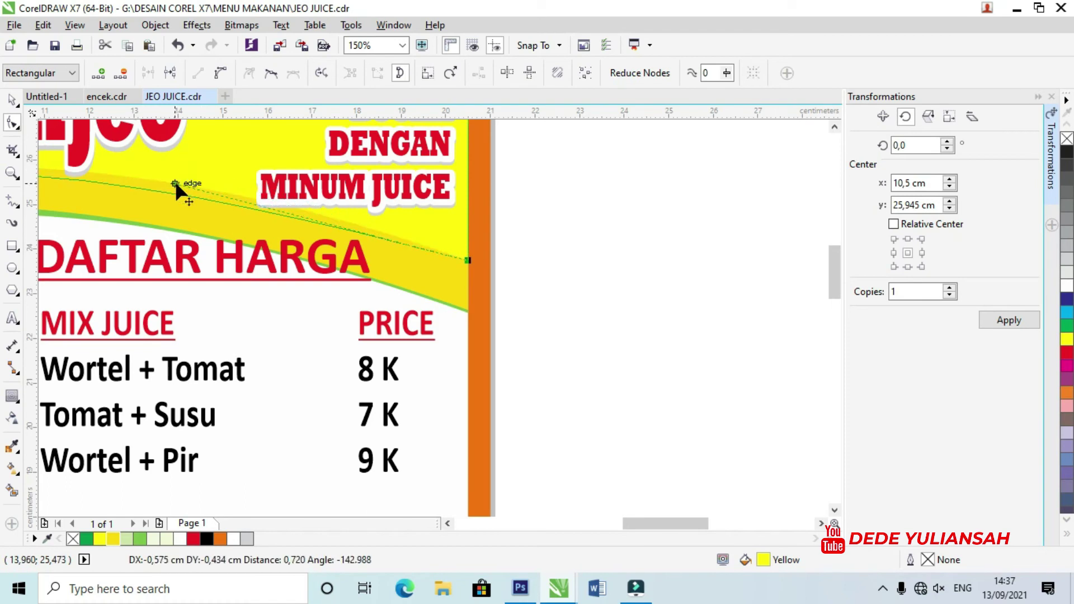
{"action": "left_click_drag", "start_coordinate": [197, 166], "coordinate": [178, 193]}
Step: Lift the darker yellow band's right end and lower its left end
{"action": "scroll", "coordinate": [436, 252], "scroll_direction": "down", "scroll_amount": 2}
{"action": "scroll", "coordinate": [448, 262], "scroll_direction": "down", "scroll_amount": 3}
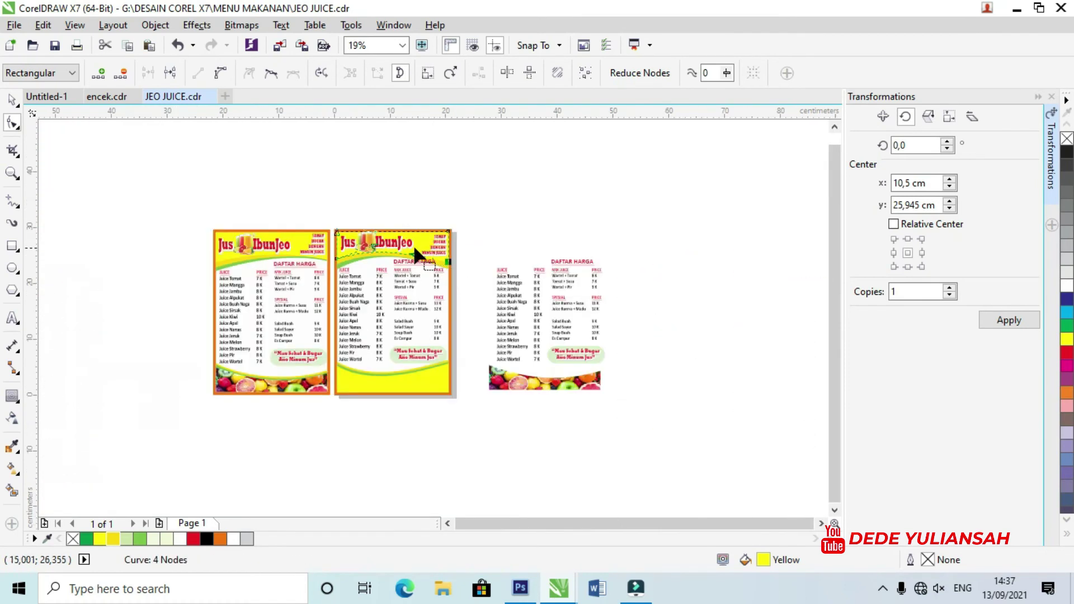
{"action": "scroll", "coordinate": [413, 244], "scroll_direction": "up", "scroll_amount": 4}
{"action": "scroll", "coordinate": [454, 278], "scroll_direction": "up", "scroll_amount": 2}
{"action": "left_click", "coordinate": [673, 358]}
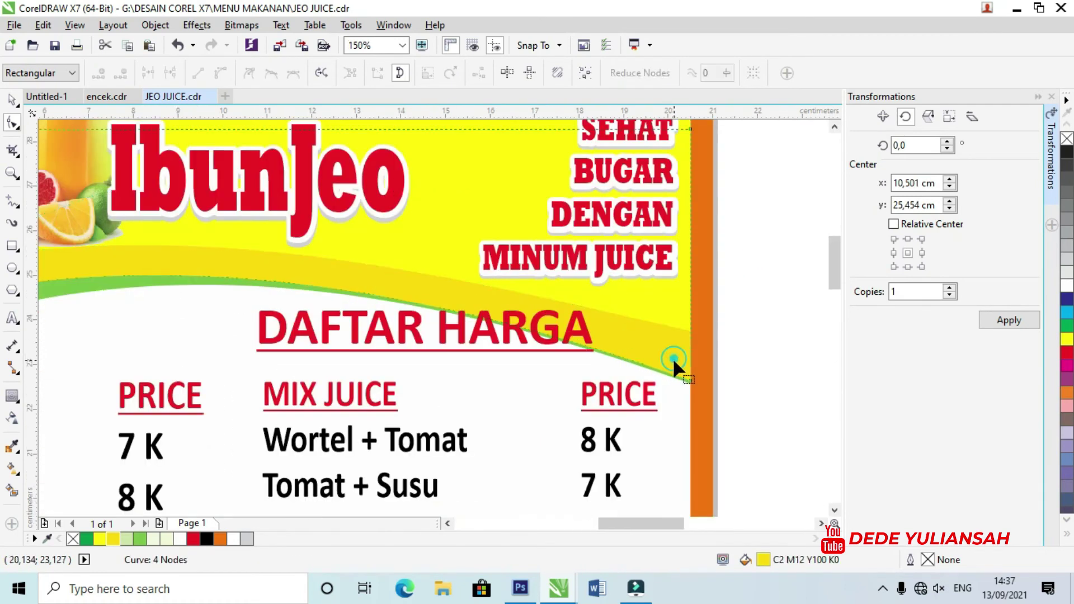
{"action": "left_click_drag", "start_coordinate": [690, 381], "coordinate": [691, 338]}
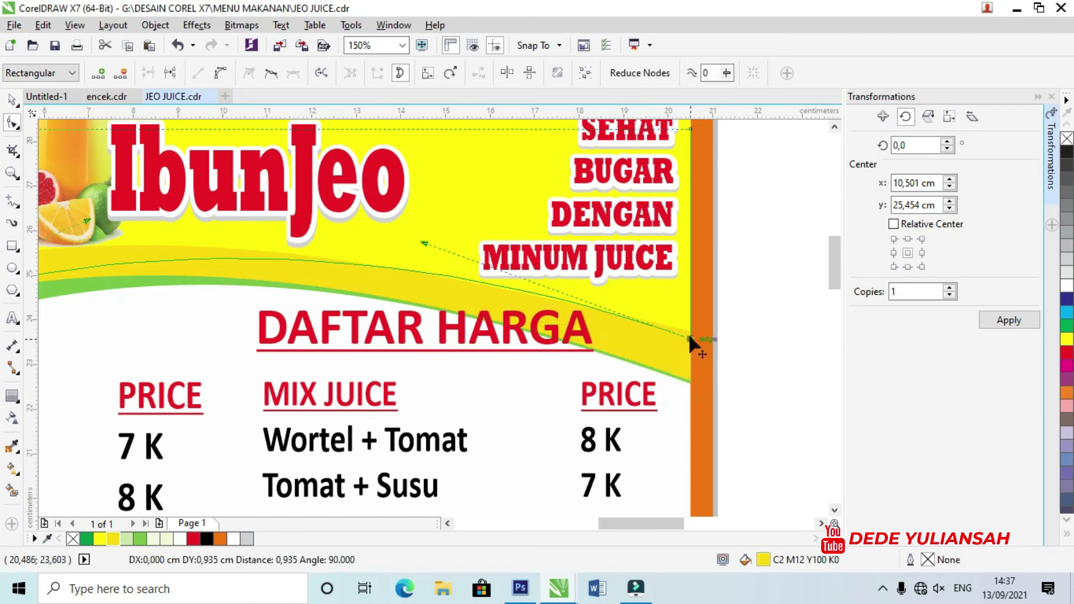
{"action": "left_click_drag", "start_coordinate": [424, 240], "coordinate": [427, 263]}
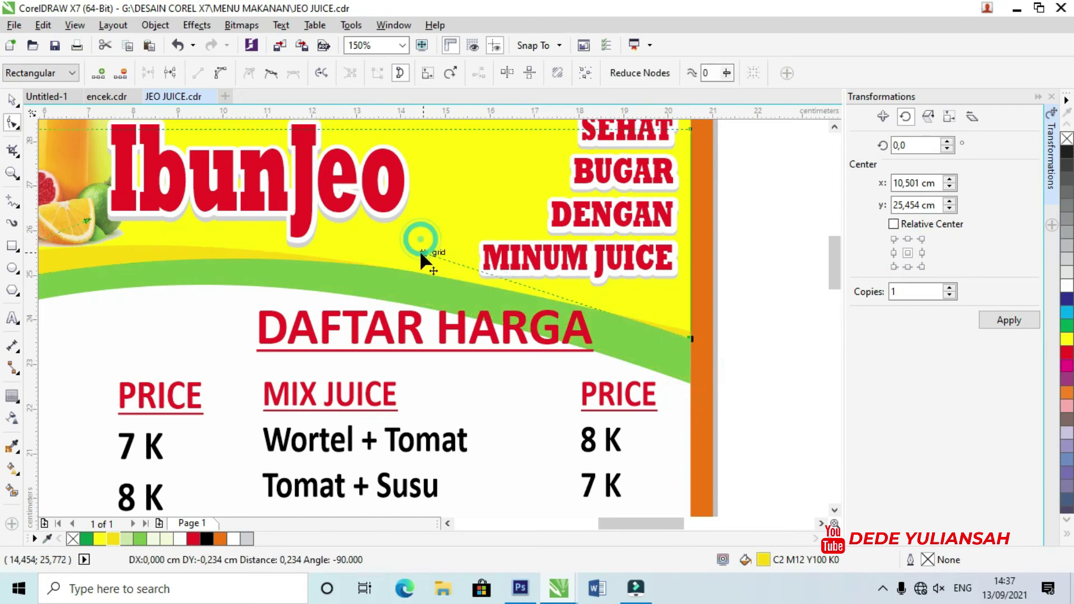
{"action": "scroll", "coordinate": [425, 267], "scroll_direction": "down", "scroll_amount": 2}
{"action": "scroll", "coordinate": [582, 315], "scroll_direction": "down", "scroll_amount": 2}
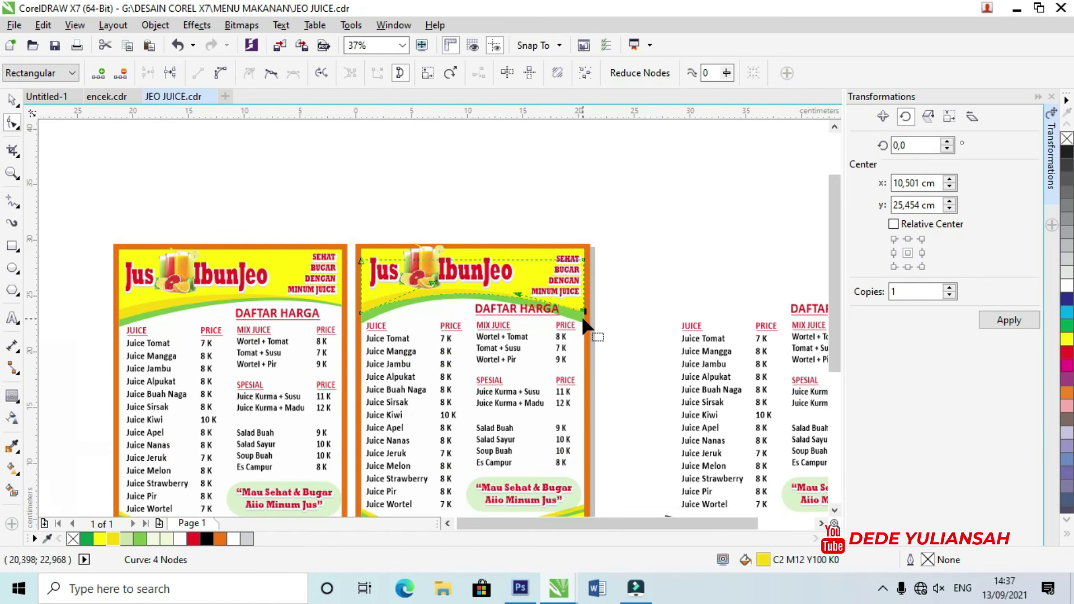
{"action": "scroll", "coordinate": [573, 314], "scroll_direction": "up", "scroll_amount": 2}
Step: Raise the green band's right end along the border and bend the edge smoothly
{"action": "left_click", "coordinate": [588, 321]}
{"action": "scroll", "coordinate": [591, 318], "scroll_direction": "up", "scroll_amount": 2}
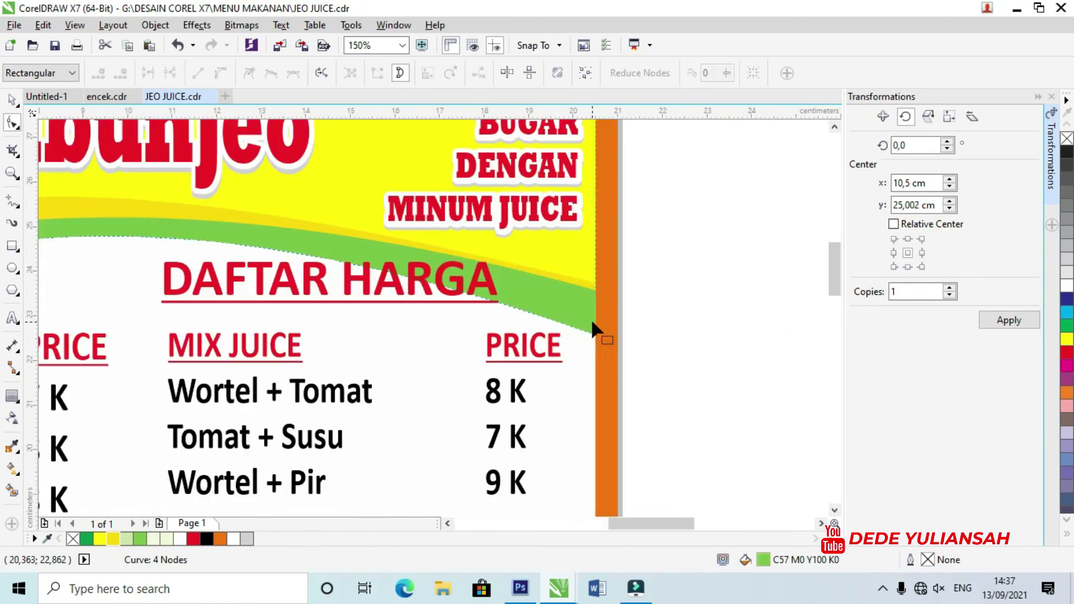
{"action": "left_click_drag", "start_coordinate": [592, 334], "coordinate": [589, 292]}
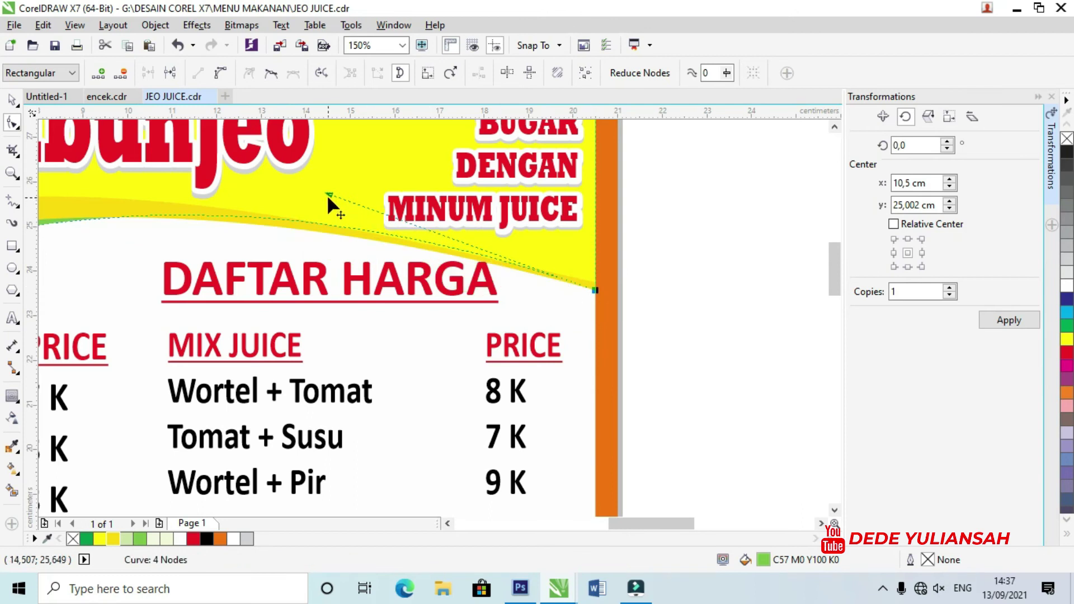
{"action": "left_click", "coordinate": [332, 191]}
{"action": "left_click", "coordinate": [596, 290]}
{"action": "left_click_drag", "start_coordinate": [326, 192], "coordinate": [320, 222]}
{"action": "scroll", "coordinate": [601, 308], "scroll_direction": "down", "scroll_amount": 2}
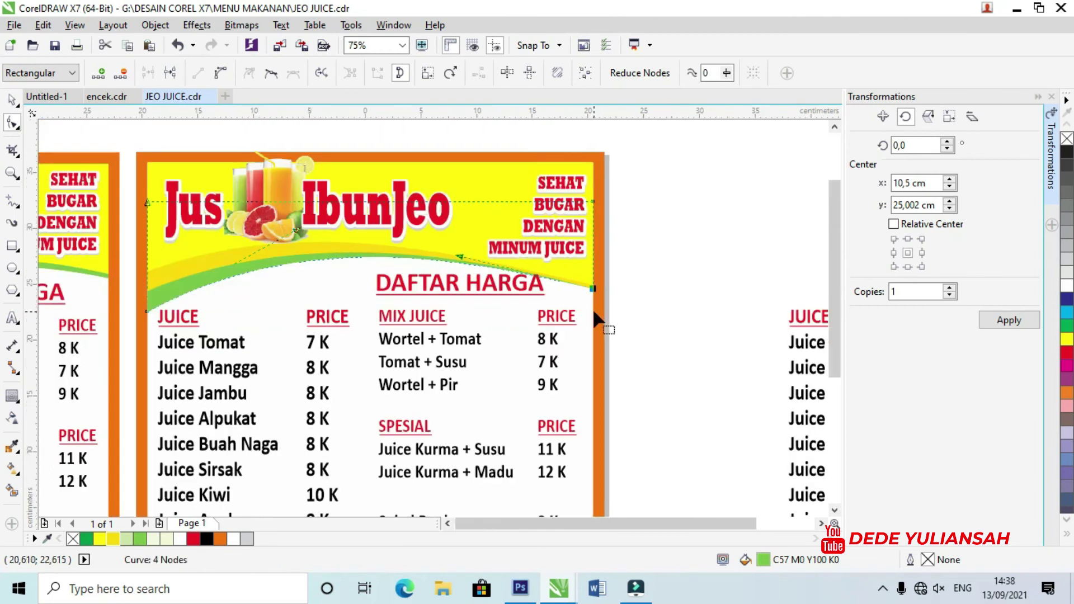
{"action": "scroll", "coordinate": [593, 307], "scroll_direction": "down", "scroll_amount": 2}
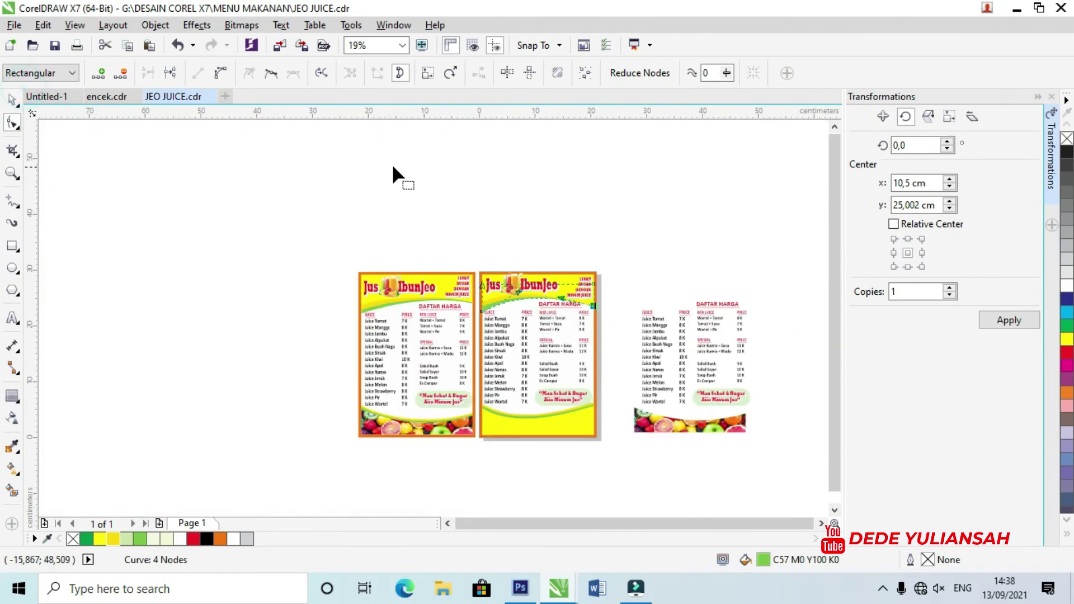
Step: Scale the juice-glass photo to about 3.3 × 3.17 cm between 'Jus' and 'IbunJeo'
{"action": "left_click", "coordinate": [11, 99]}
{"action": "left_click", "coordinate": [382, 172]}
{"action": "scroll", "coordinate": [558, 311], "scroll_direction": "up", "scroll_amount": 3}
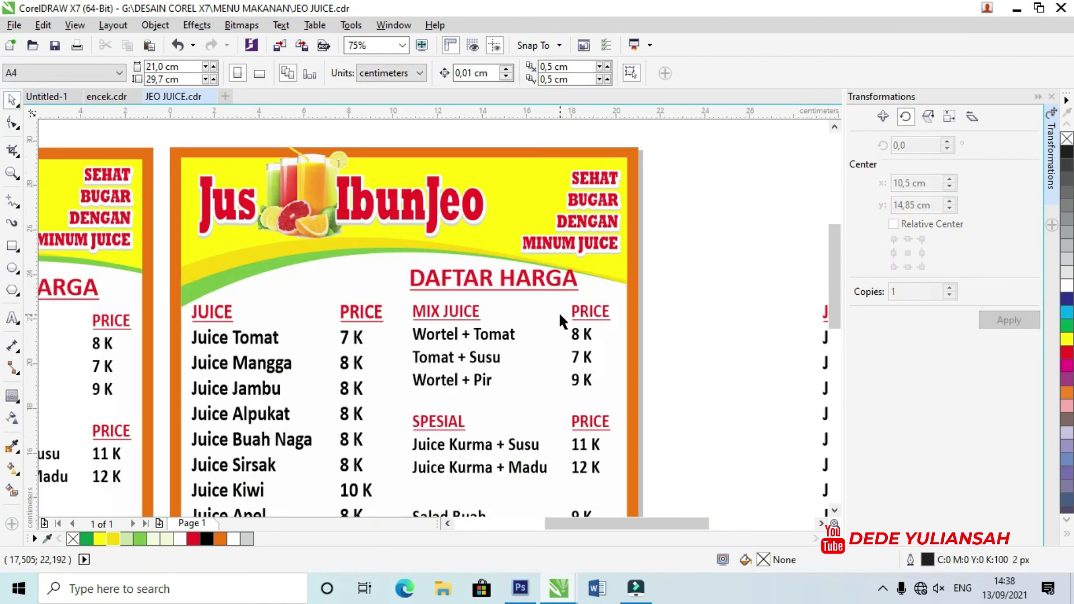
{"action": "scroll", "coordinate": [460, 278], "scroll_direction": "down", "scroll_amount": 1}
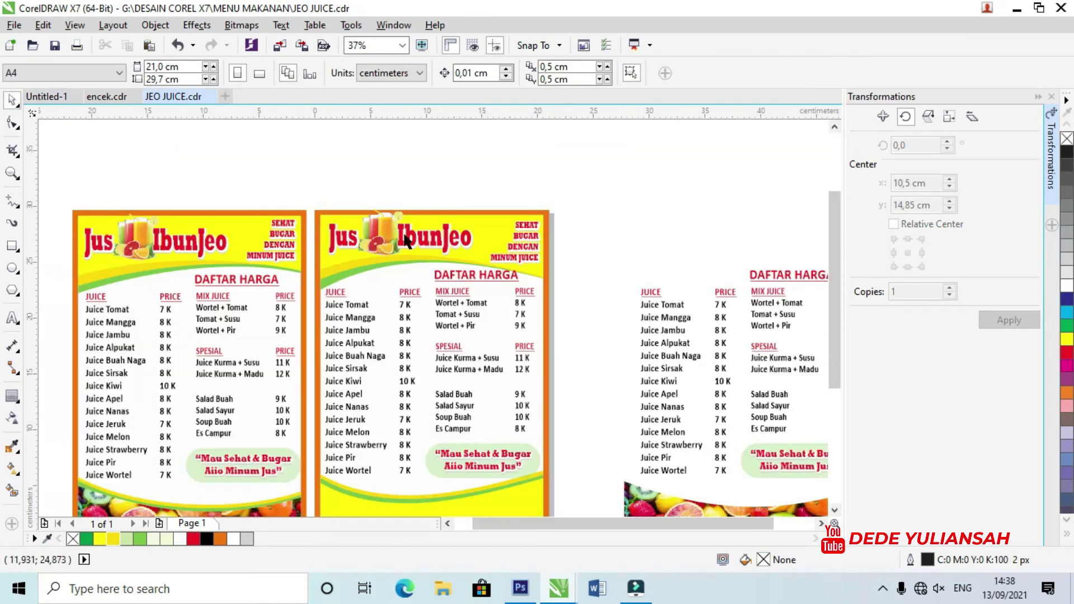
{"action": "scroll", "coordinate": [381, 214], "scroll_direction": "up", "scroll_amount": 1}
{"action": "left_click", "coordinate": [387, 227]}
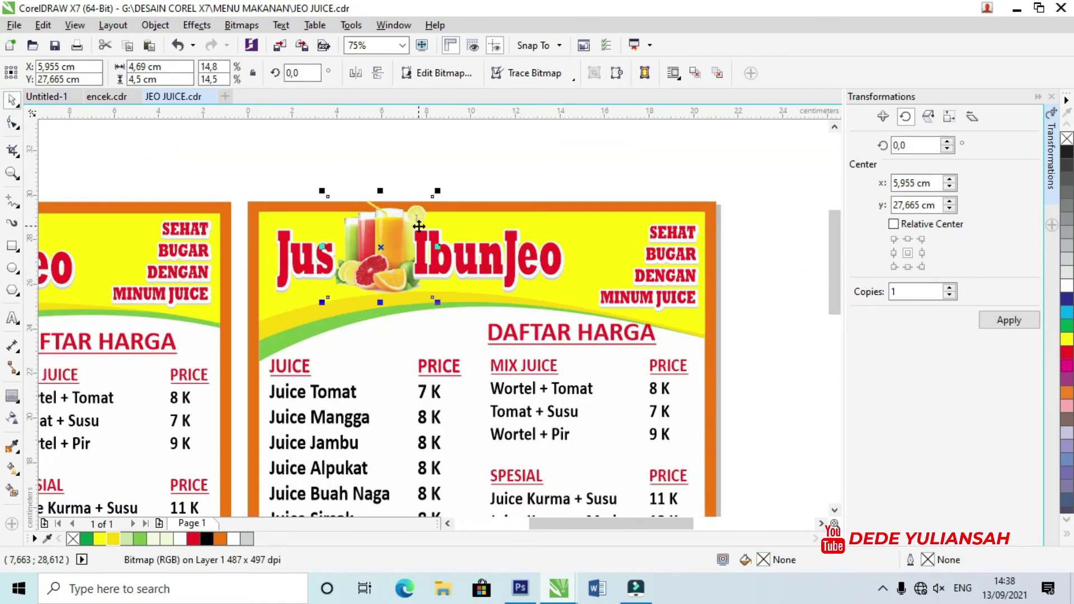
{"action": "left_click_drag", "start_coordinate": [437, 194], "coordinate": [386, 254]}
{"action": "scroll", "coordinate": [386, 238], "scroll_direction": "up", "scroll_amount": 1}
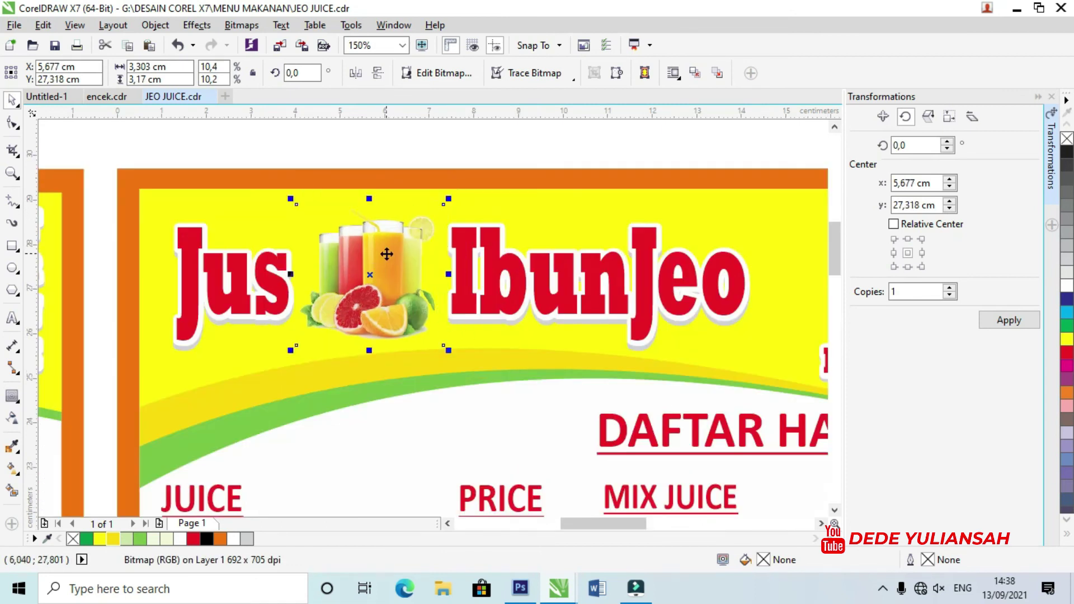
{"action": "scroll", "coordinate": [436, 167], "scroll_direction": "down", "scroll_amount": 1}
{"action": "left_click", "coordinate": [435, 167]}
{"action": "scroll", "coordinate": [452, 173], "scroll_direction": "down", "scroll_amount": 2}
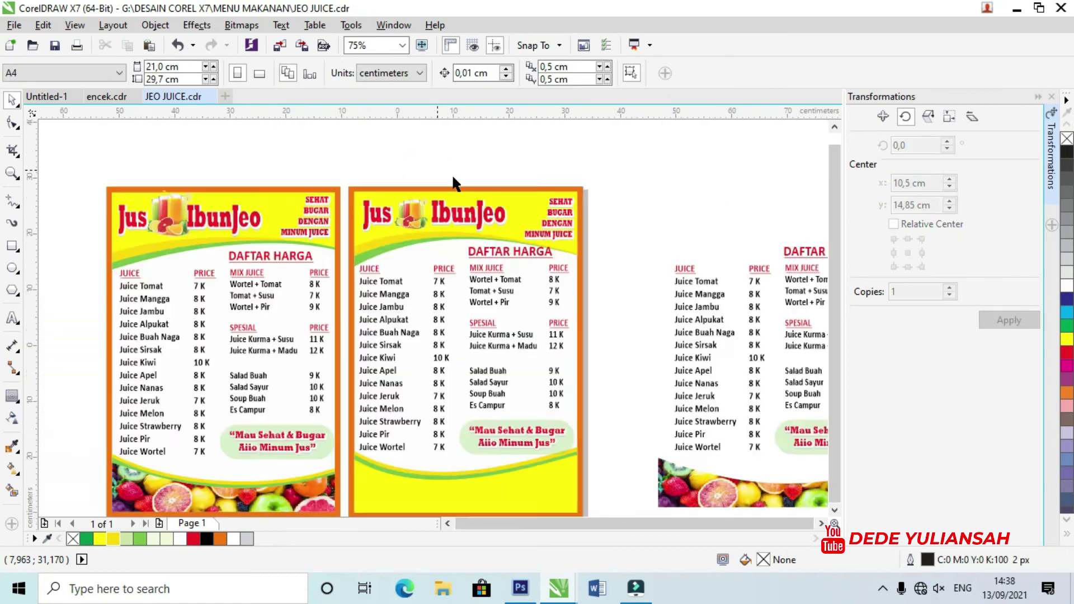
{"action": "scroll", "coordinate": [452, 173], "scroll_direction": "down", "scroll_amount": 1}
Step: Extract the fruit photo and PowerClip it inside the second page's bottom yellow wave
{"action": "scroll", "coordinate": [564, 312], "scroll_direction": "up", "scroll_amount": 1}
{"action": "left_click", "coordinate": [582, 328]}
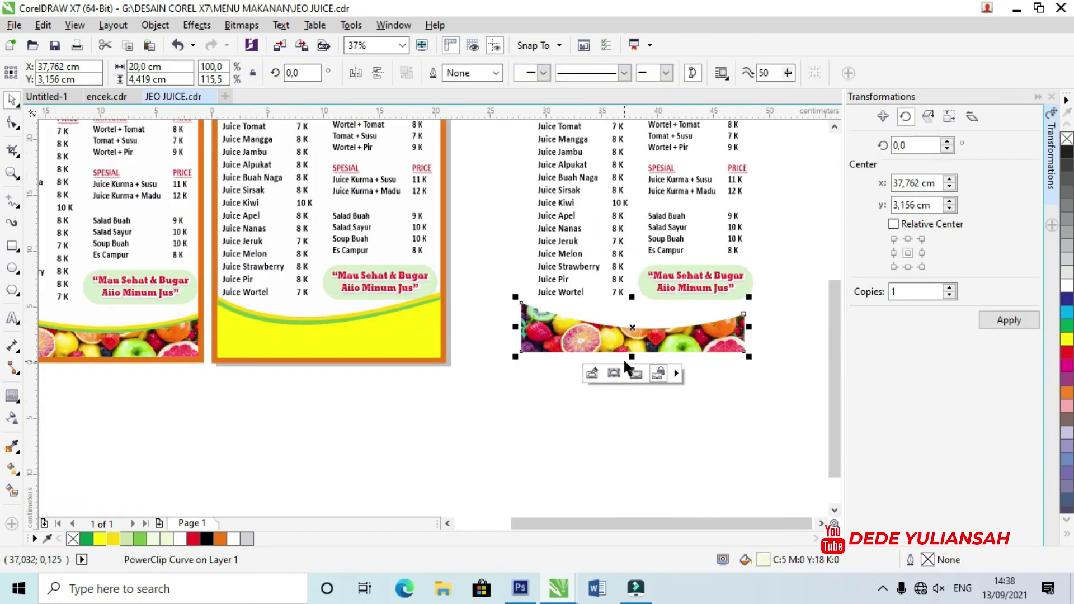
{"action": "left_click", "coordinate": [636, 372]}
{"action": "left_click_drag", "start_coordinate": [627, 341], "coordinate": [503, 445]}
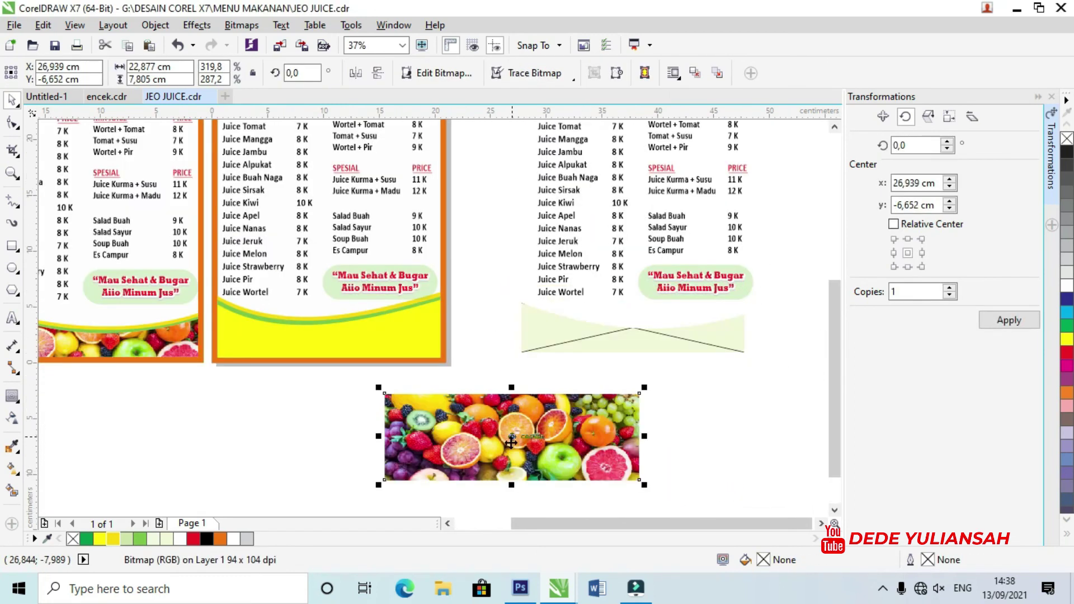
{"action": "right_click", "coordinate": [512, 428]}
{"action": "left_click", "coordinate": [576, 137]}
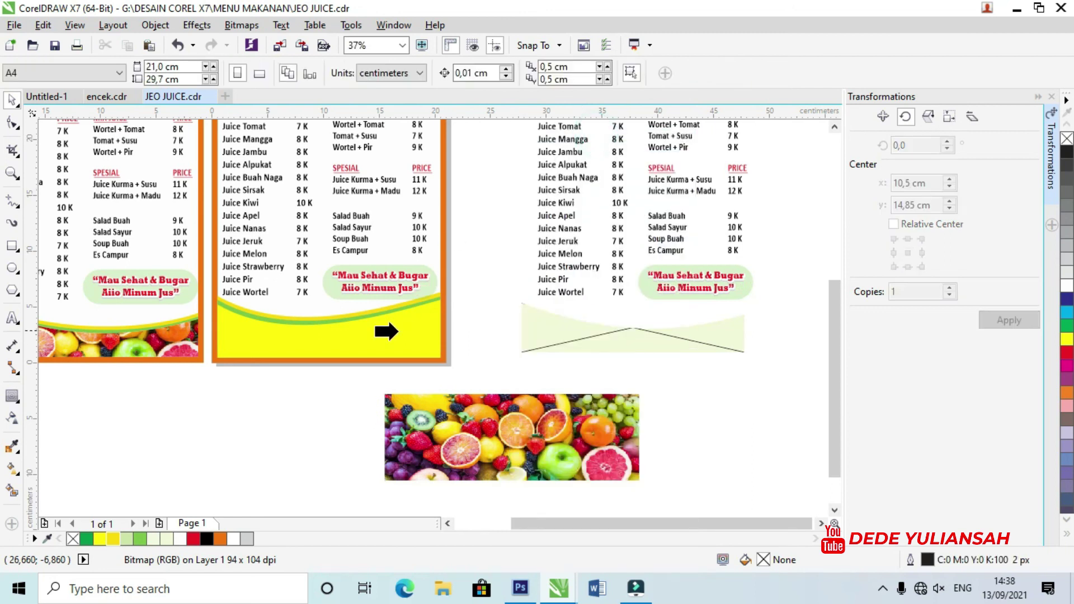
{"action": "left_click", "coordinate": [342, 330]}
Step: Delete all objects of the leftover third menu design
{"action": "scroll", "coordinate": [212, 330], "scroll_direction": "up", "scroll_amount": 1}
{"action": "scroll", "coordinate": [212, 330], "scroll_direction": "up", "scroll_amount": 1}
{"action": "scroll", "coordinate": [235, 330], "scroll_direction": "down", "scroll_amount": 1}
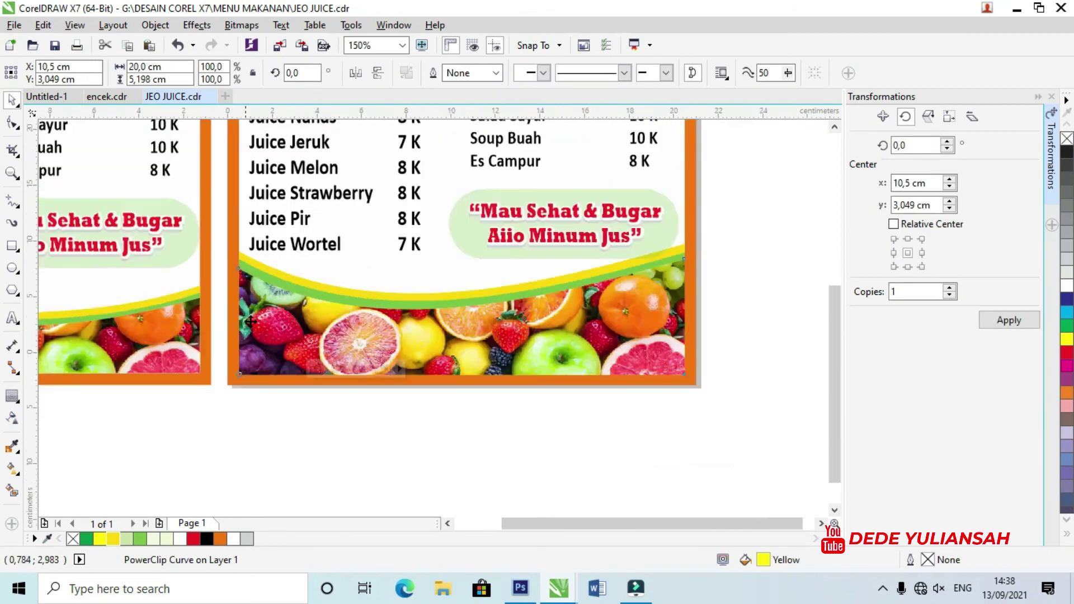
{"action": "scroll", "coordinate": [309, 346], "scroll_direction": "down", "scroll_amount": 2}
{"action": "left_click_drag", "start_coordinate": [396, 173], "coordinate": [644, 377]}
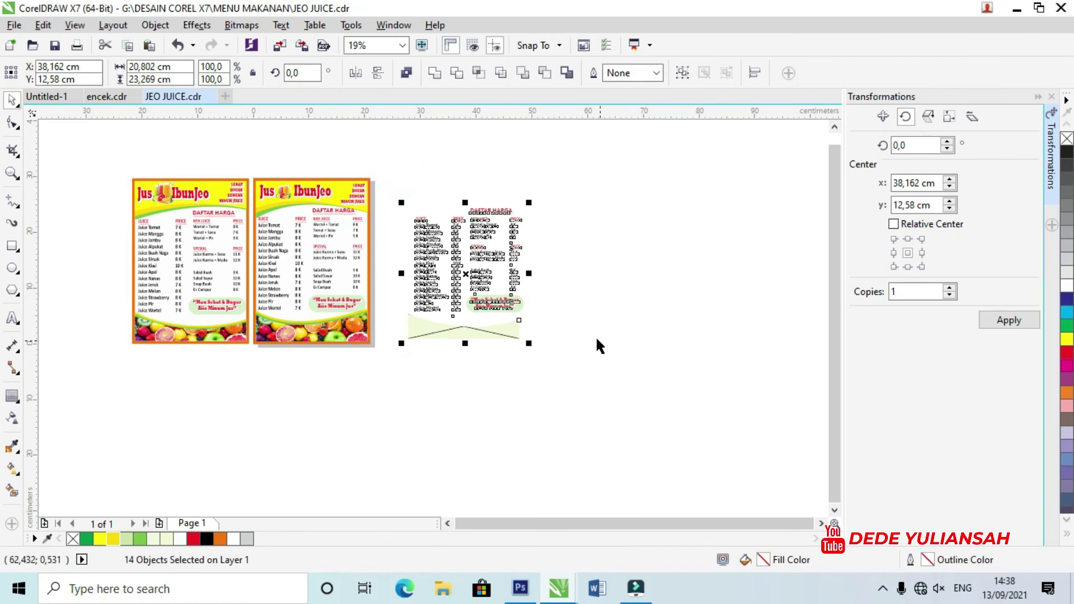
{"action": "key", "text": "Delete"}
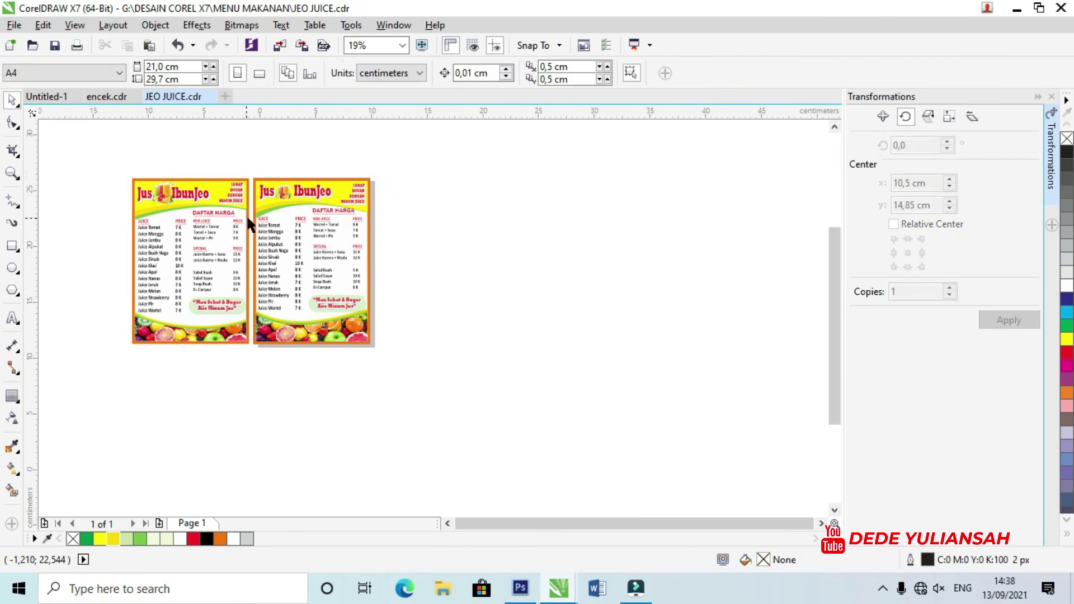
{"action": "scroll", "coordinate": [263, 229], "scroll_direction": "up", "scroll_amount": 1}
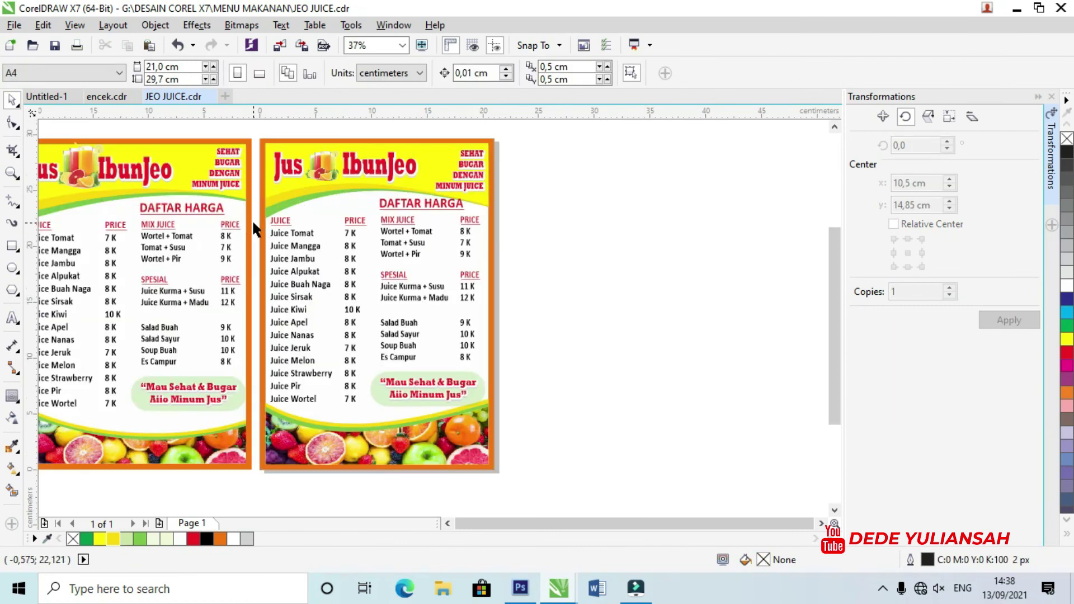
{"action": "scroll", "coordinate": [252, 219], "scroll_direction": "up", "scroll_amount": 1}
{"action": "scroll", "coordinate": [429, 244], "scroll_direction": "down", "scroll_amount": 1}
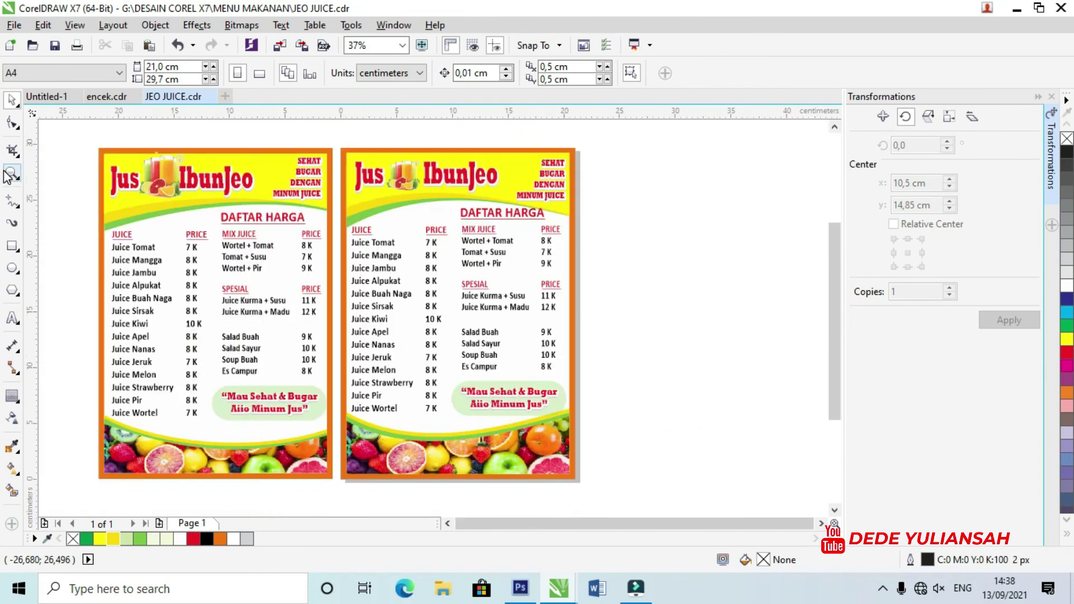
{"action": "left_click", "coordinate": [8, 178]}
{"action": "left_click_drag", "start_coordinate": [84, 137], "coordinate": [322, 490]}
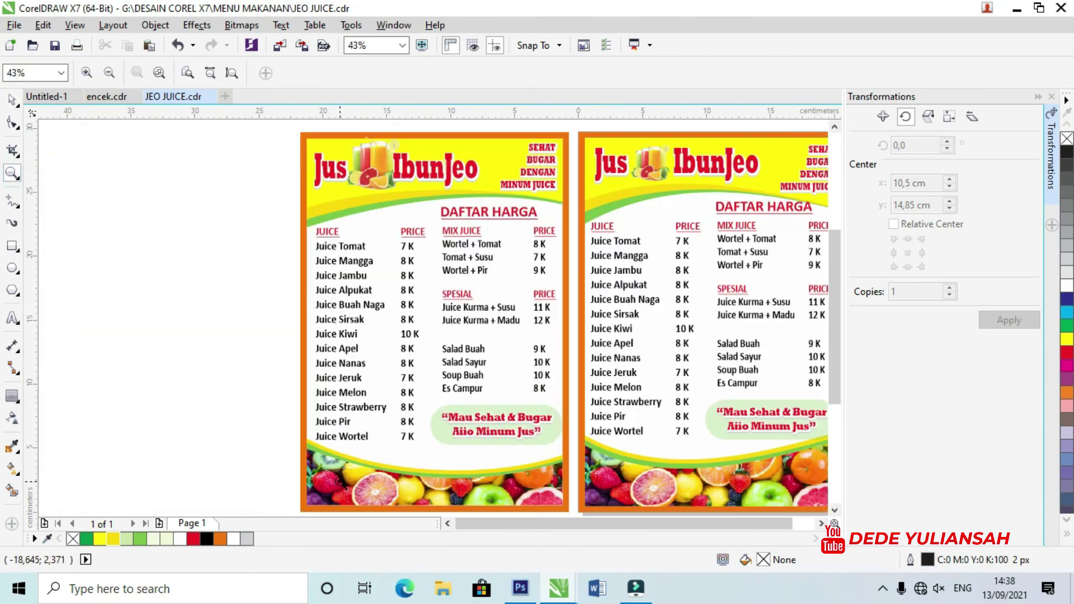
{"action": "scroll", "coordinate": [437, 441], "scroll_direction": "up", "scroll_amount": 1}
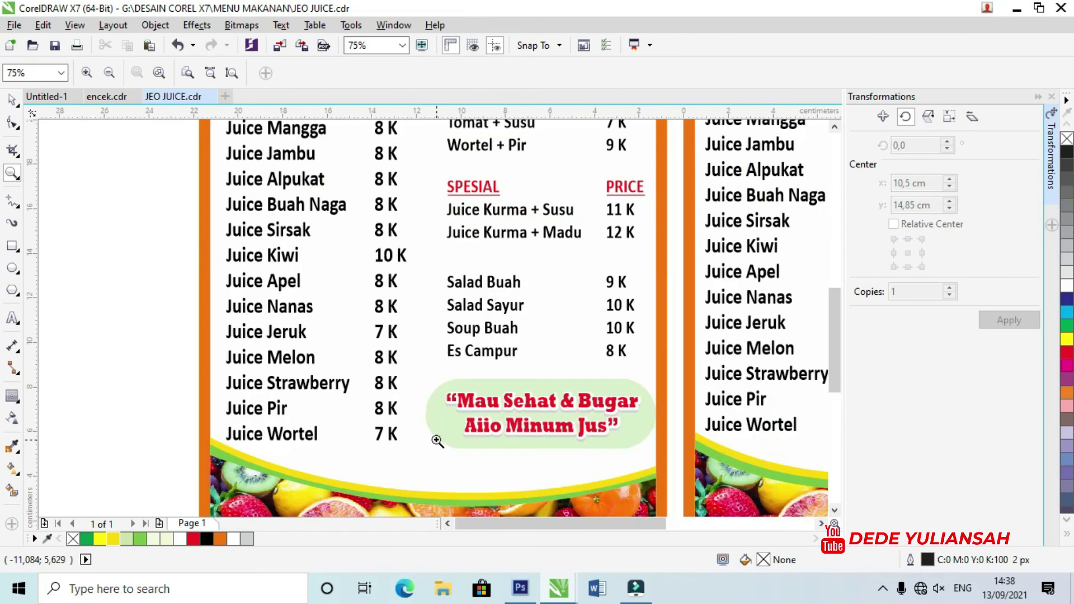
{"action": "scroll", "coordinate": [437, 441], "scroll_direction": "down", "scroll_amount": 1}
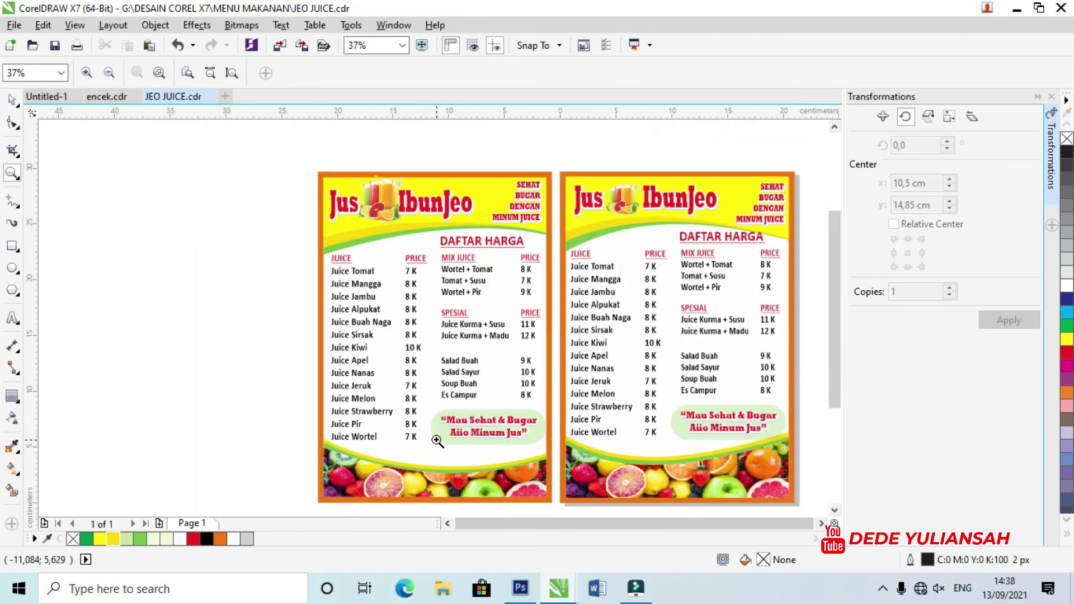